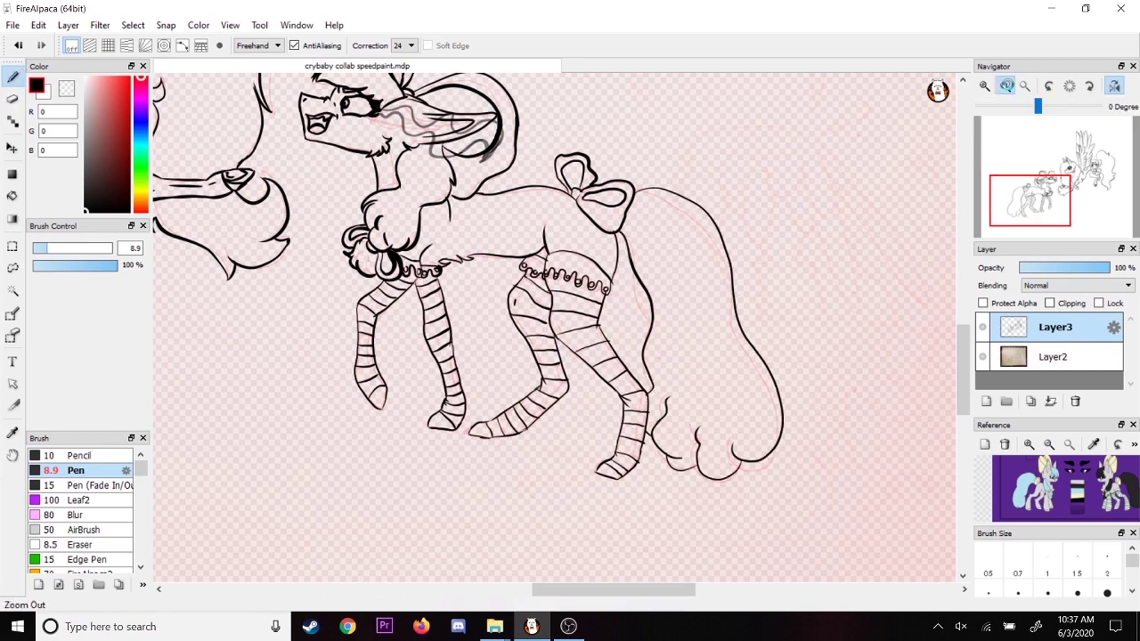
- Ink the winged pony's head over the pink sketch with the Pen, including the muzzle, jaw, ears and eye
click(1003, 85)
click(984, 85)
mouse_move(1066, 177)
mouse_down()
mouse_move(1061, 162)
mouse_move(1079, 159)
mouse_up()
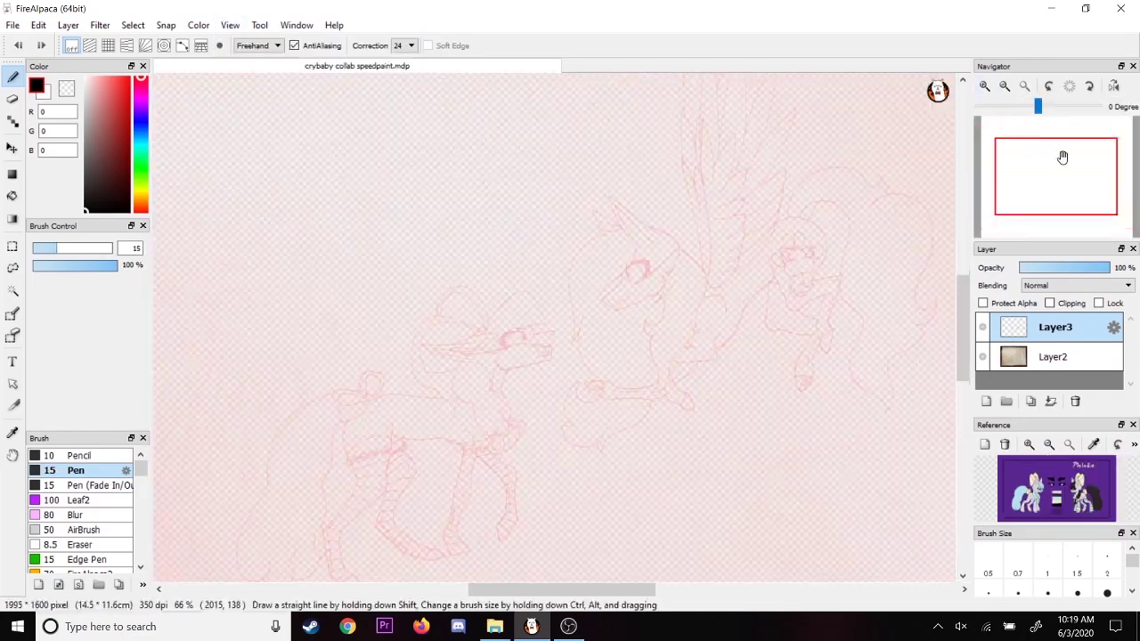
click(985, 86)
click(984, 86)
drag(1056, 169, 1073, 161)
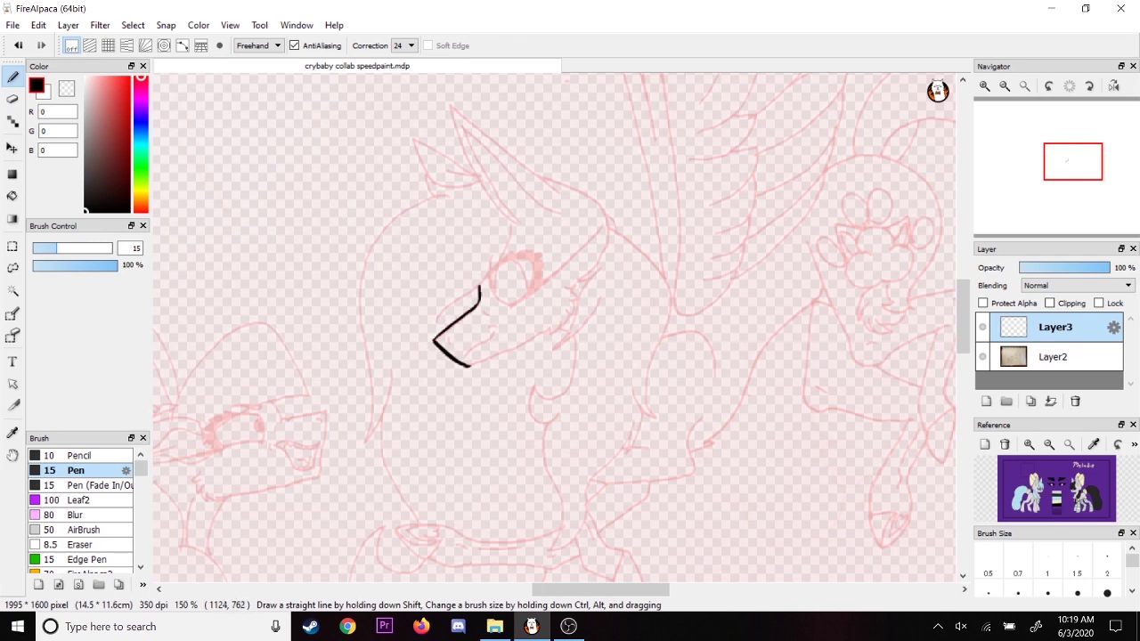
drag(467, 365, 547, 330)
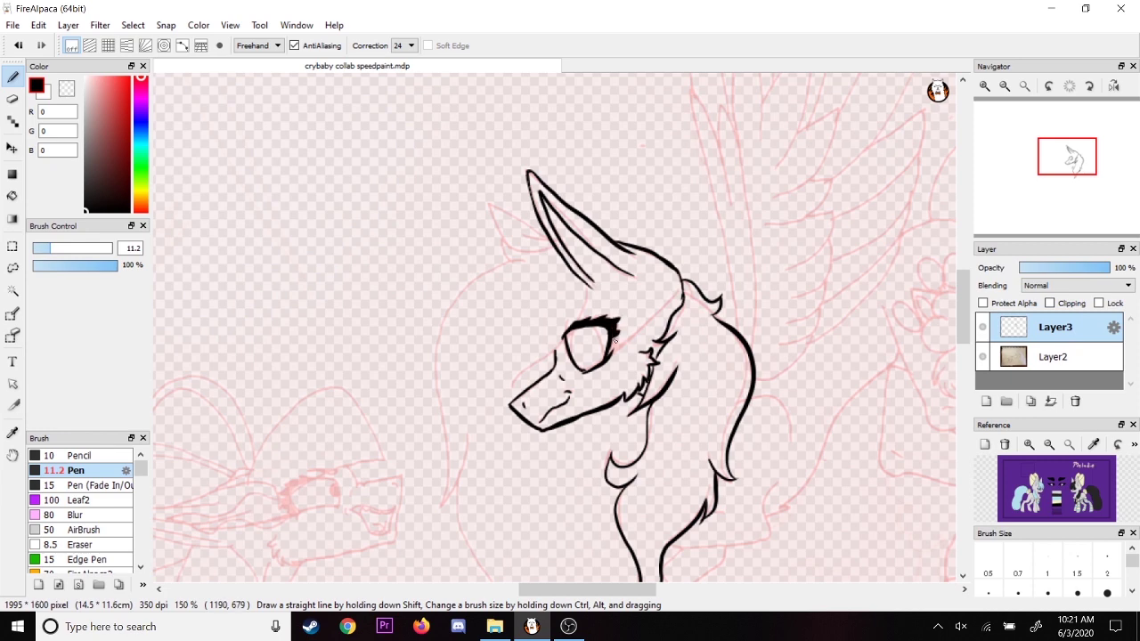
drag(571, 358, 577, 348)
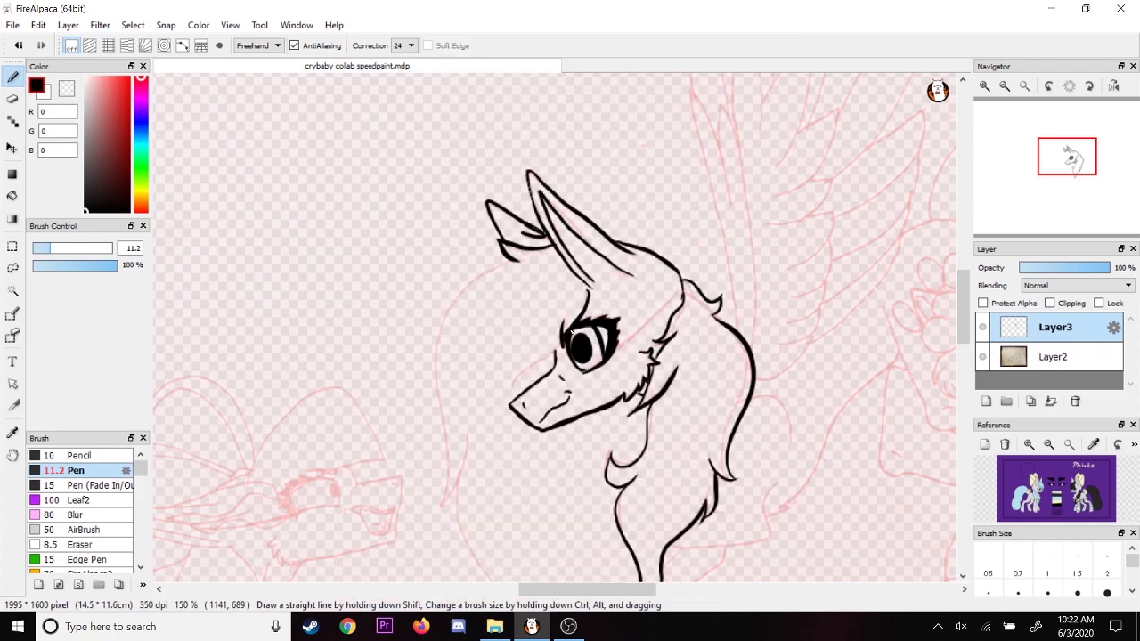
drag(559, 340, 505, 388)
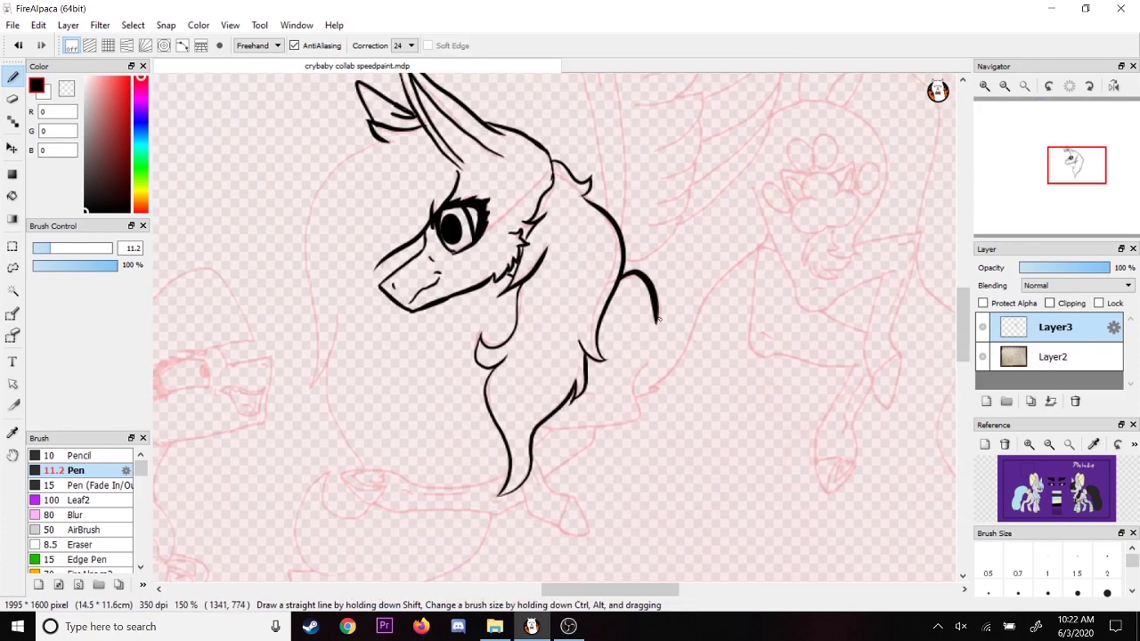
- Ink the winged pony's belly line, bent foreleg and outstretched foreleg, including both hooves
drag(537, 431, 645, 418)
drag(638, 367, 643, 424)
drag(679, 372, 766, 231)
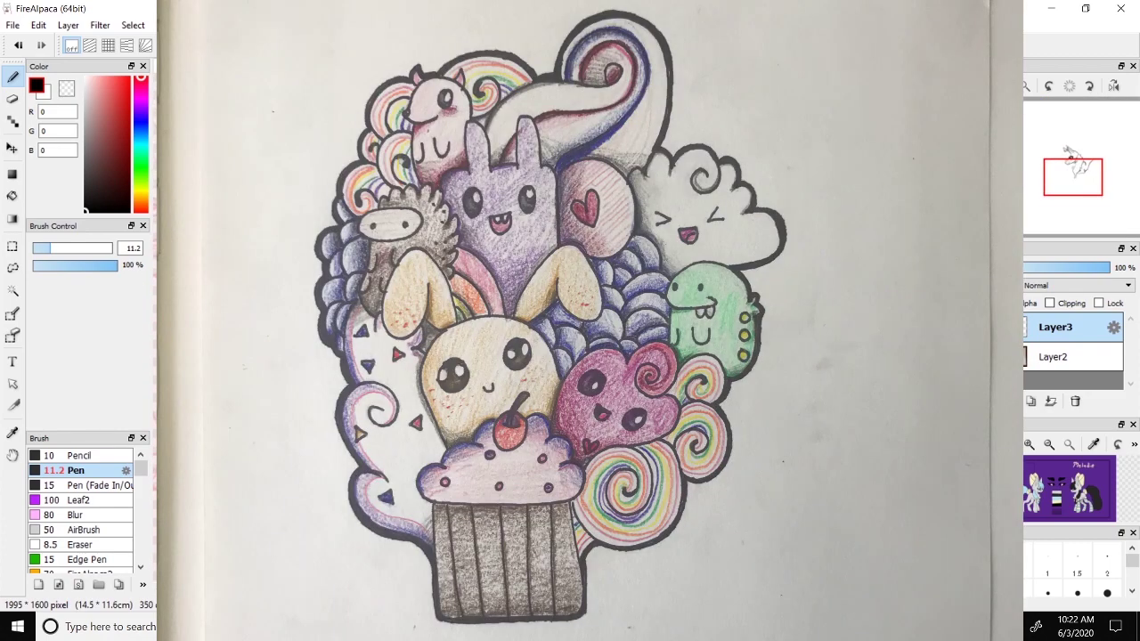
drag(597, 323, 642, 379)
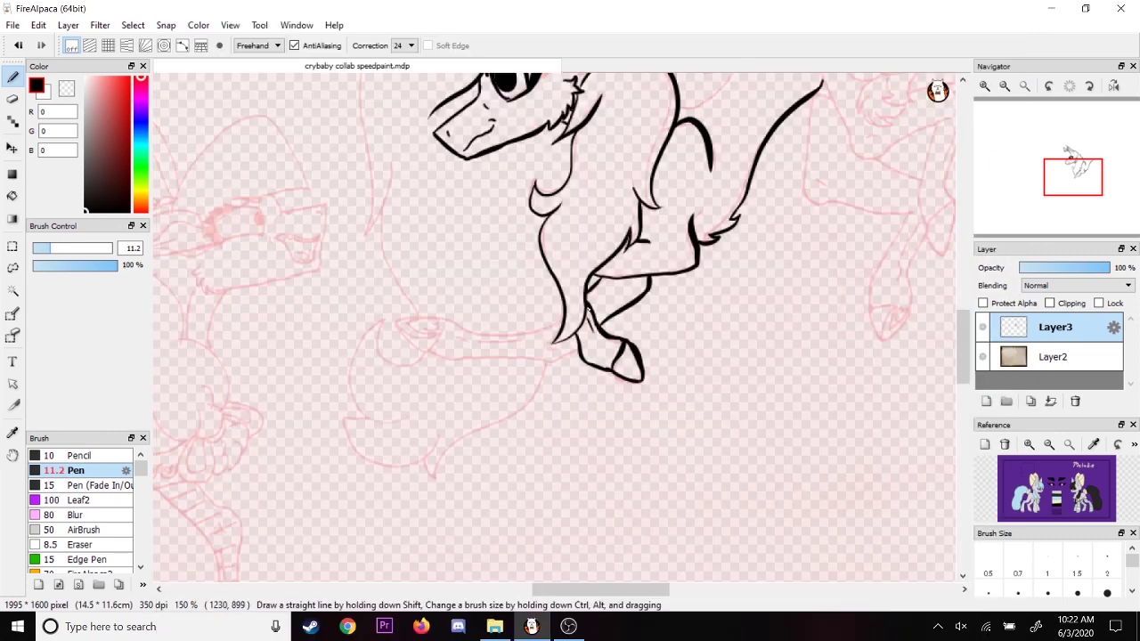
mouse_move(562, 330)
mouse_down()
mouse_move(475, 338)
mouse_move(441, 321)
mouse_move(417, 342)
mouse_move(510, 361)
mouse_move(577, 355)
mouse_up()
drag(526, 342, 454, 337)
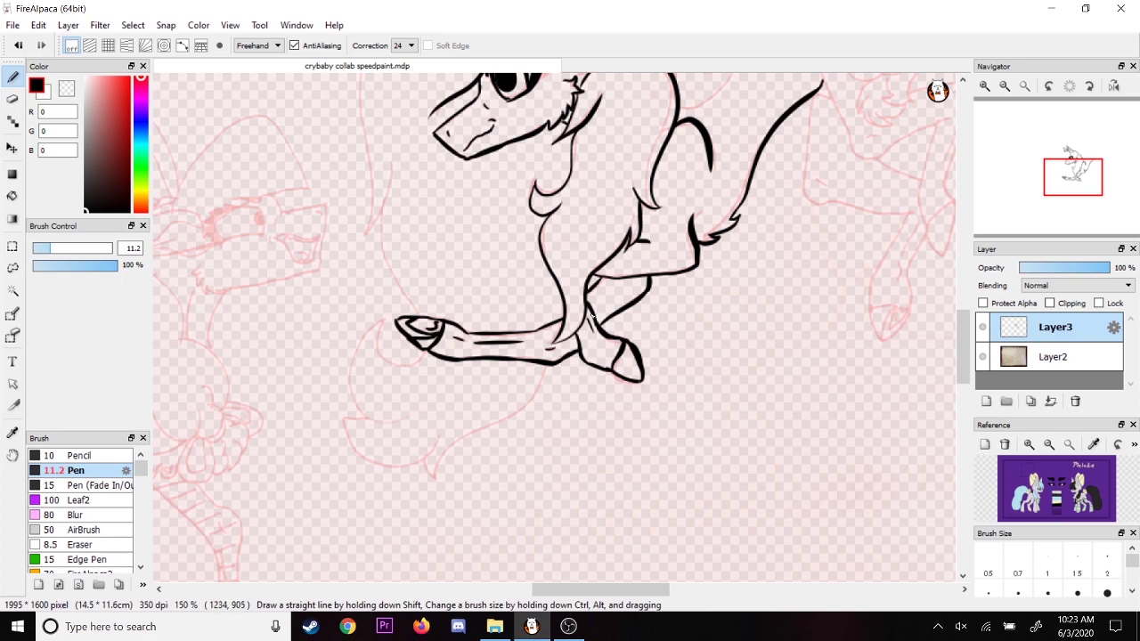
- Ink the long mane falling in front of the winged pony's face and its curled tip beneath the outstretched hoof
click(1061, 150)
scroll(1063, 154, down, 1)
drag(1062, 153, 1061, 165)
mouse_move(581, 205)
mouse_down()
mouse_move(550, 342)
mouse_move(567, 418)
mouse_move(544, 434)
mouse_move(541, 494)
mouse_up()
mouse_move(517, 492)
mouse_down()
mouse_move(573, 517)
mouse_move(576, 532)
mouse_up()
drag(576, 532, 653, 472)
drag(655, 456, 650, 486)
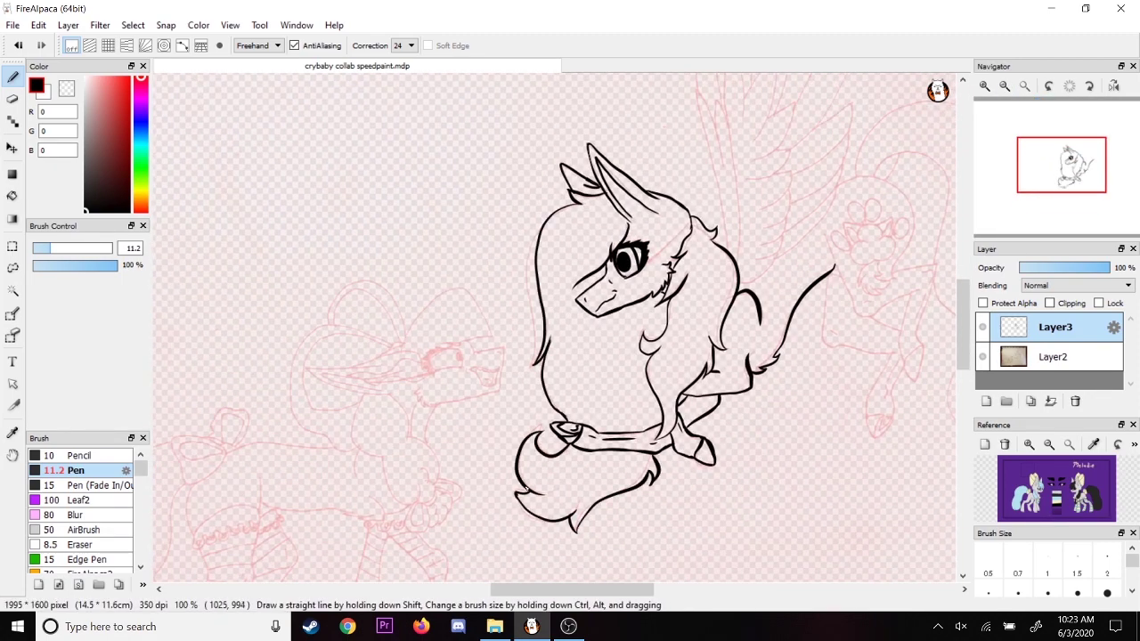
- Ink the winged pony's rounded rump and near hind leg down to the hoof
click(1096, 161)
click(984, 86)
mouse_move(503, 210)
mouse_down()
mouse_move(619, 304)
mouse_move(650, 268)
mouse_move(610, 367)
mouse_up()
key(ctrl+z)
drag(631, 298, 615, 366)
mouse_move(614, 365)
mouse_down()
mouse_move(620, 396)
mouse_move(651, 388)
mouse_up()
mouse_move(642, 363)
mouse_down()
mouse_move(621, 396)
mouse_move(648, 378)
mouse_up()
drag(656, 296, 641, 364)
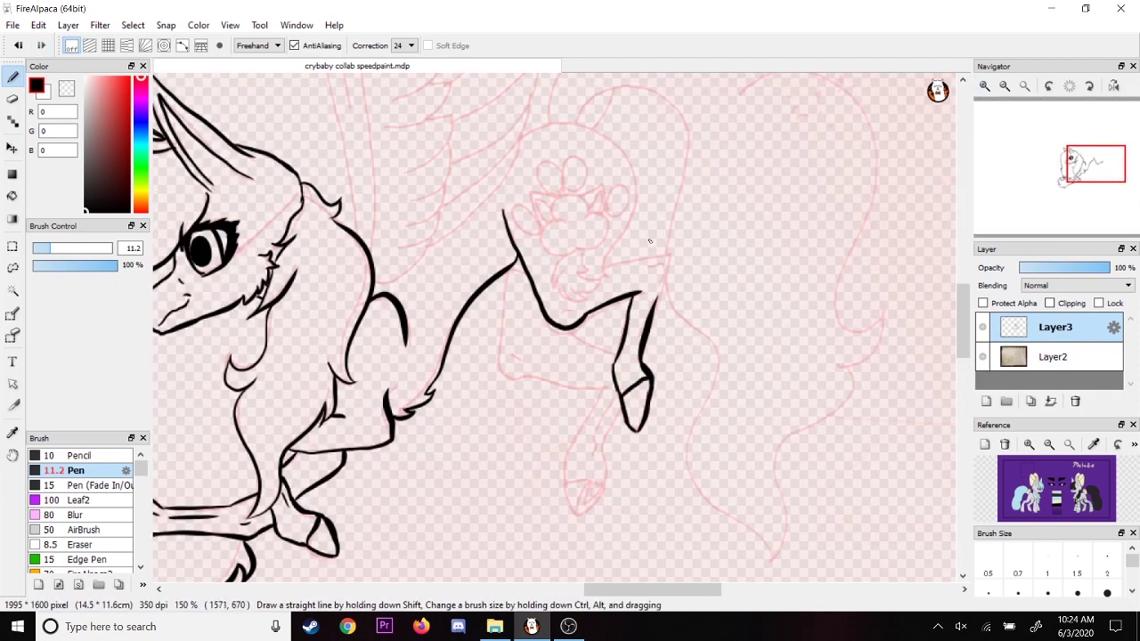
mouse_move(522, 135)
mouse_down()
mouse_move(598, 269)
mouse_move(656, 303)
mouse_up()
key(ctrl+z)
key(ctrl+z)
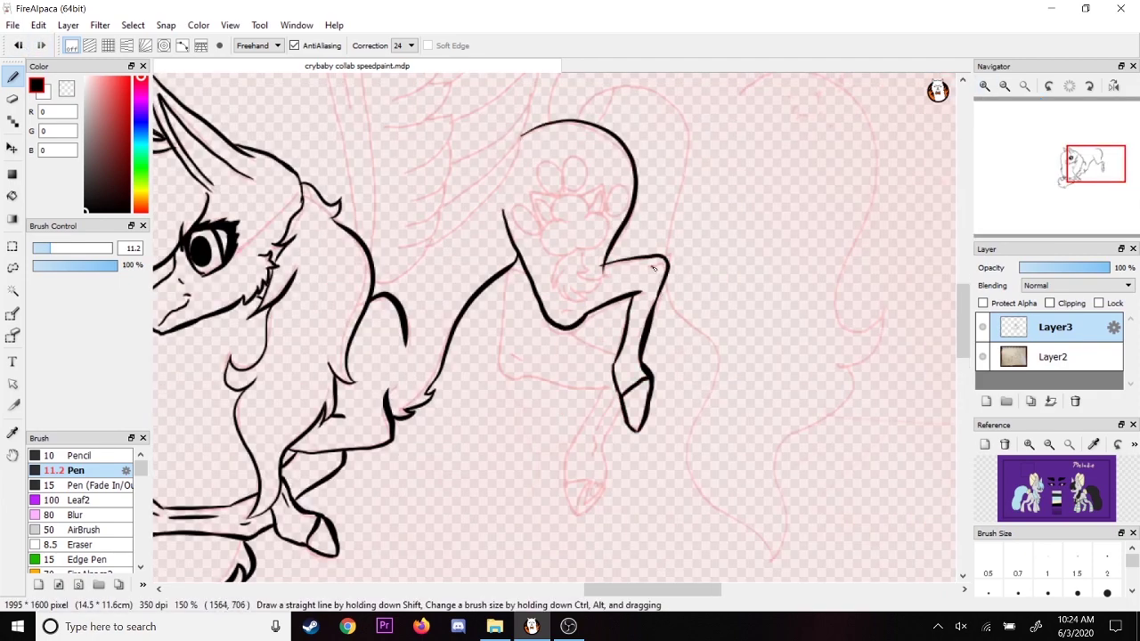
- Ink the long outer feathers and the layered short feathers of the winged pony's raised near wing
drag(1091, 172, 1089, 155)
click(1005, 87)
drag(474, 445, 486, 301)
mouse_move(485, 279)
mouse_down()
mouse_move(515, 395)
mouse_move(486, 472)
mouse_up()
key(ctrl+z)
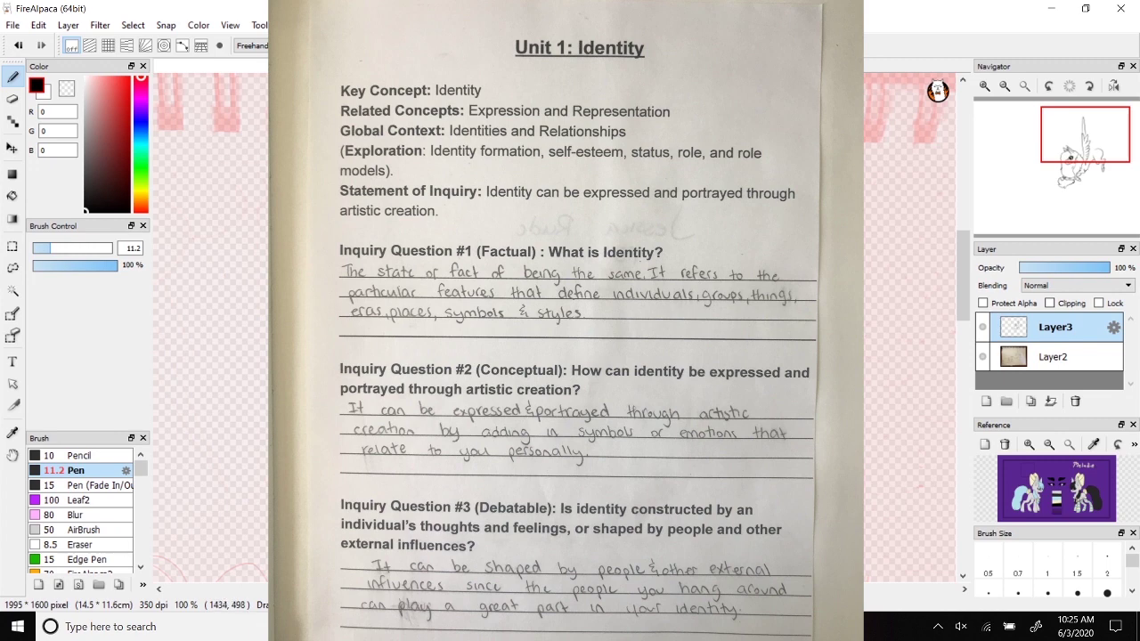
mouse_move(556, 178)
mouse_down()
mouse_move(570, 538)
mouse_move(491, 402)
mouse_move(510, 447)
mouse_up()
click(12, 100)
click(13, 77)
mouse_move(499, 390)
mouse_down()
mouse_move(519, 418)
mouse_move(516, 372)
mouse_up()
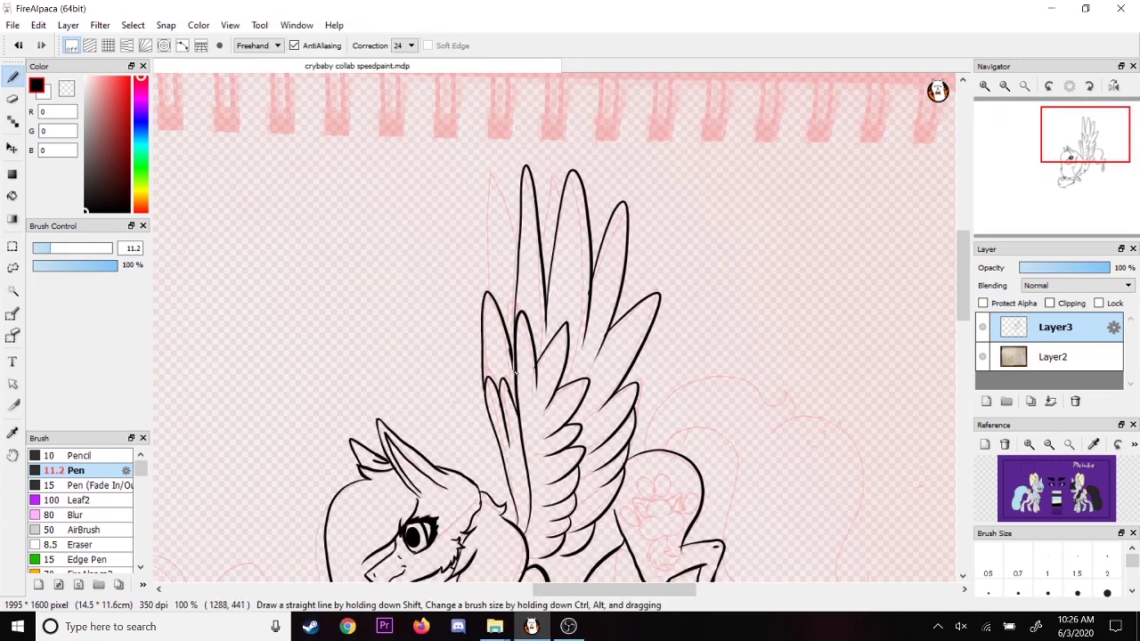
- Ink the far wing's feather tips showing behind and between the near wing's feathers
drag(503, 326, 515, 326)
drag(482, 297, 519, 235)
key(ctrl+z)
key(ctrl+z)
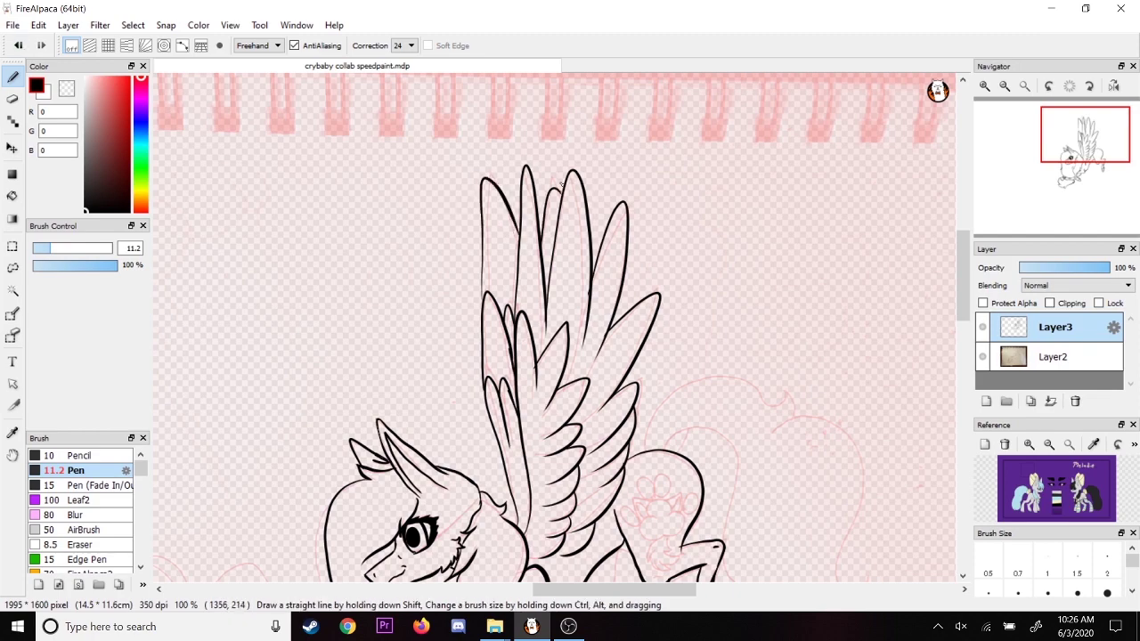
- Ink the winged pony's far hind leg from the belly to the hoof, including the hoof's underside detail
click(1102, 170)
click(984, 87)
click(1091, 175)
drag(630, 300, 670, 320)
mouse_move(565, 235)
mouse_down()
mouse_move(573, 344)
mouse_move(657, 350)
mouse_move(625, 479)
mouse_move(660, 451)
mouse_up()
mouse_move(660, 450)
mouse_down()
mouse_move(677, 374)
mouse_move(648, 420)
mouse_up()
drag(623, 450, 643, 466)
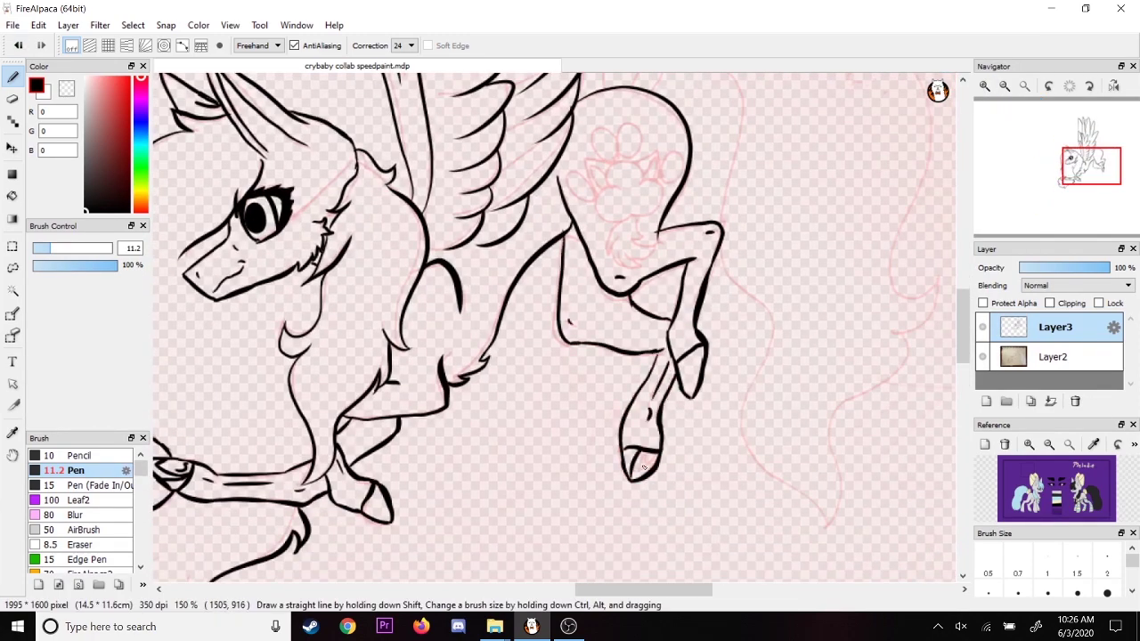
click(1098, 163)
click(13, 98)
click(13, 77)
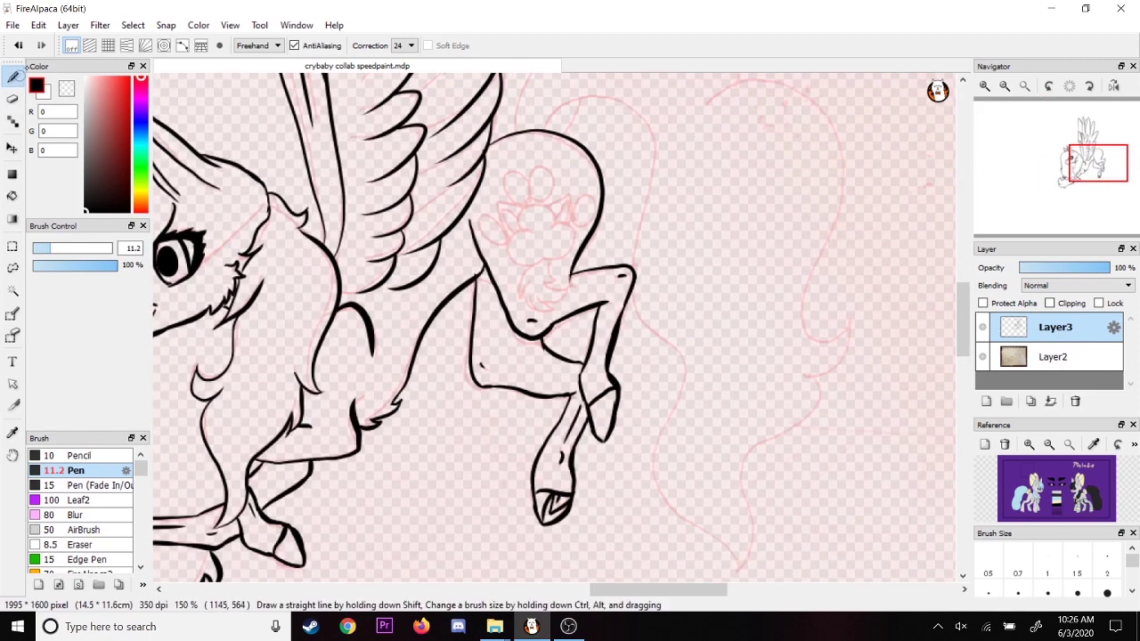
- Ink the paw-print mark on the winged pony's thigh
drag(533, 201, 509, 267)
mouse_move(550, 223)
mouse_down()
mouse_move(573, 260)
mouse_move(547, 264)
mouse_up()
drag(572, 191, 595, 224)
drag(533, 162, 557, 194)
key(ctrl+z)
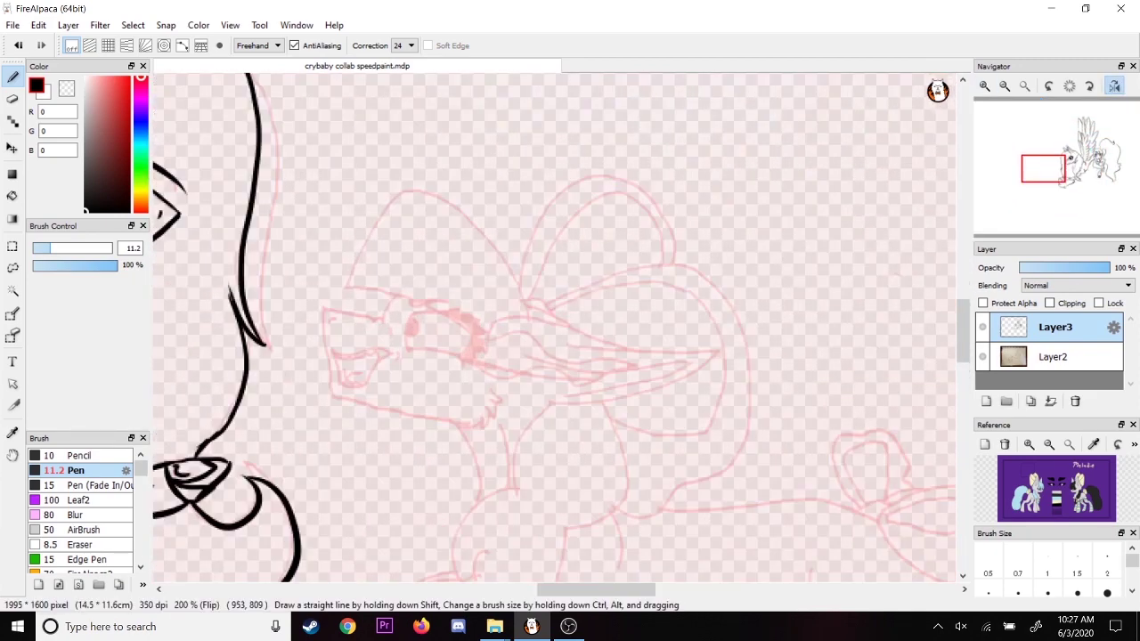
- Ink the second pony's forehead line, eyebrow and the front of its eye in the mirrored view
drag(393, 297, 376, 321)
drag(371, 322, 451, 300)
drag(407, 296, 457, 296)
drag(398, 296, 399, 307)
drag(411, 315, 410, 350)
drag(373, 317, 346, 398)
key(ctrl+z)
- Ink the second pony's muzzle, jaw, cheek fluff and neck lines
mouse_move(325, 308)
mouse_down()
mouse_move(373, 317)
mouse_move(333, 398)
mouse_move(464, 428)
mouse_up()
drag(454, 434, 488, 412)
drag(487, 394, 492, 428)
drag(466, 434, 476, 509)
drag(499, 424, 508, 488)
- Ink the second pony's open mouth with its tongue and the eye outline with thick lashes
drag(390, 326, 393, 335)
mouse_move(333, 349)
mouse_down()
mouse_move(395, 349)
mouse_move(339, 385)
mouse_up()
drag(339, 384, 397, 359)
drag(344, 358, 355, 381)
drag(410, 312, 462, 317)
drag(406, 349, 466, 354)
mouse_move(418, 317)
mouse_down()
mouse_move(406, 337)
mouse_move(484, 322)
mouse_move(490, 340)
mouse_up()
mouse_move(488, 352)
mouse_down()
mouse_move(463, 350)
mouse_move(474, 345)
mouse_up()
- Enlarge the character reference and ink the second pony's long backswept ear with its inner contour
click(1029, 445)
click(1030, 444)
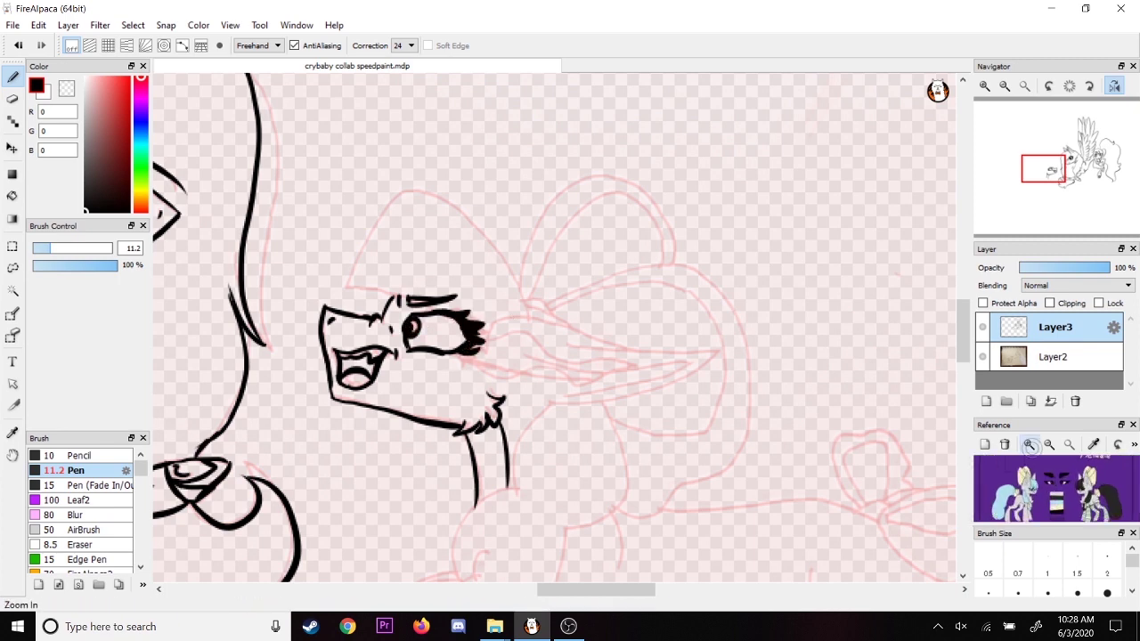
drag(1051, 494, 1076, 485)
mouse_move(531, 310)
mouse_down()
mouse_move(687, 348)
mouse_move(559, 408)
mouse_up()
mouse_move(567, 348)
mouse_down()
mouse_move(623, 351)
mouse_move(567, 396)
mouse_up()
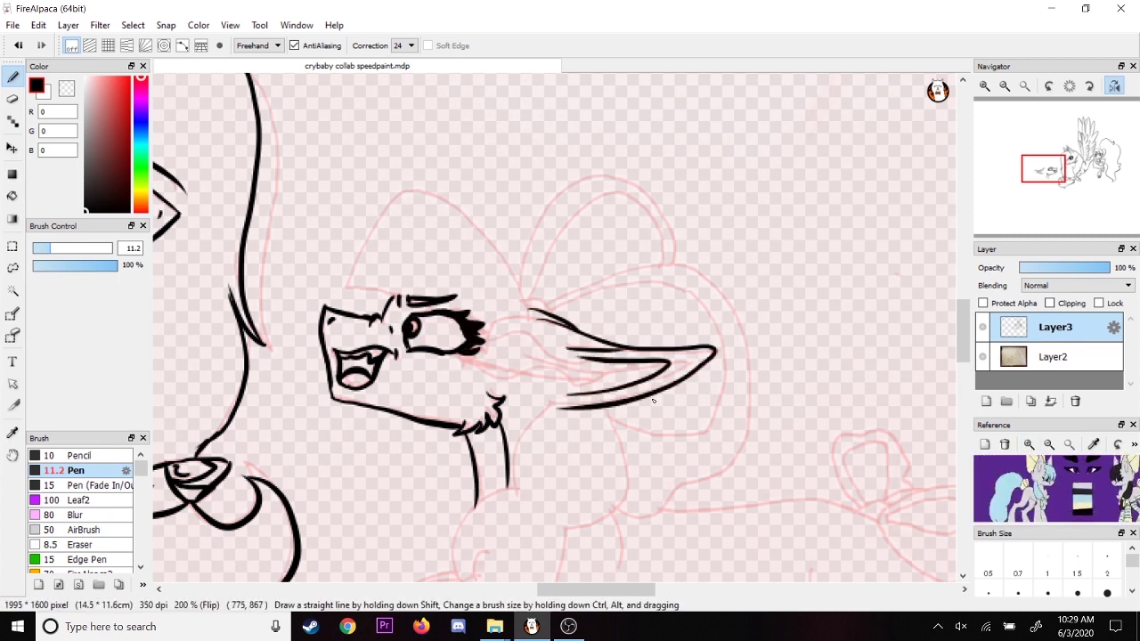
- Draw a translucent wavy hair strand across the second pony's ear with the Pen at about 51% opacity and size 18
click(77, 266)
click(61, 248)
drag(482, 339, 627, 353)
drag(626, 353, 683, 446)
drag(682, 446, 498, 352)
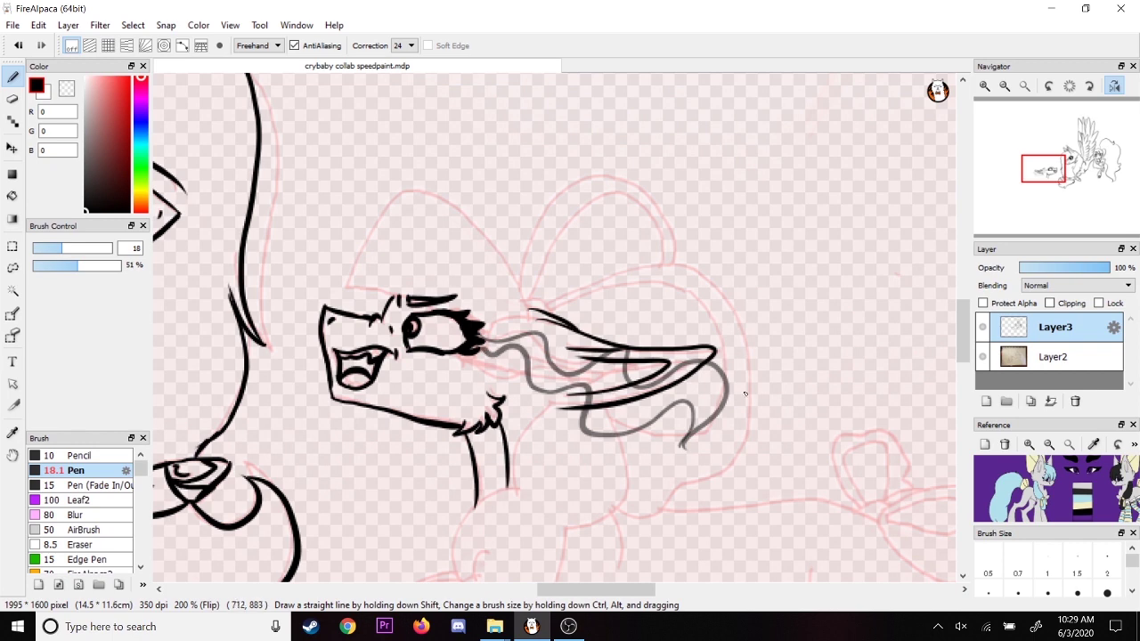
key(e)
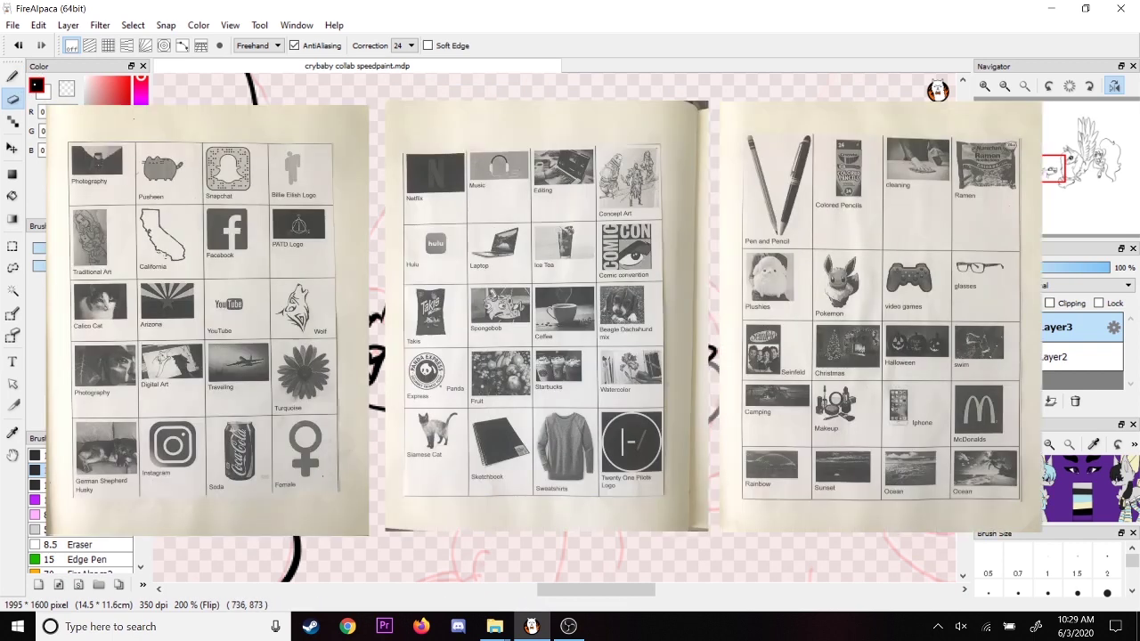
key(b)
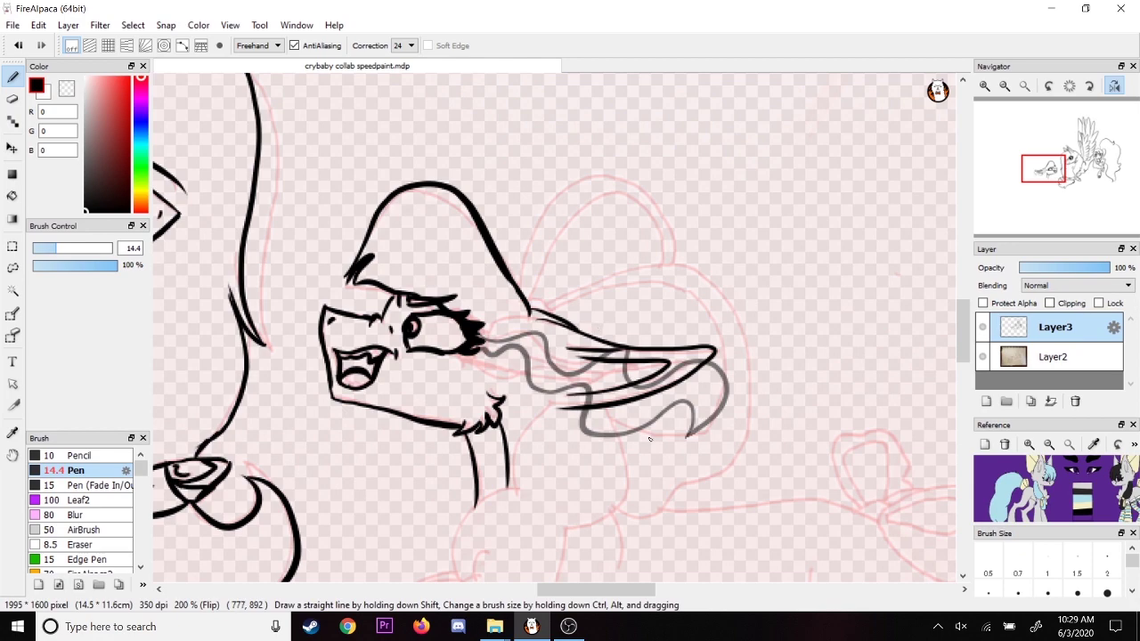
- Ink the knot and tall double-lined loop behind the second pony's forelock at full opacity with the 14.4 Pen
drag(491, 335, 548, 312)
drag(536, 295, 660, 258)
drag(657, 204, 672, 260)
drag(525, 296, 660, 205)
drag(653, 453, 623, 480)
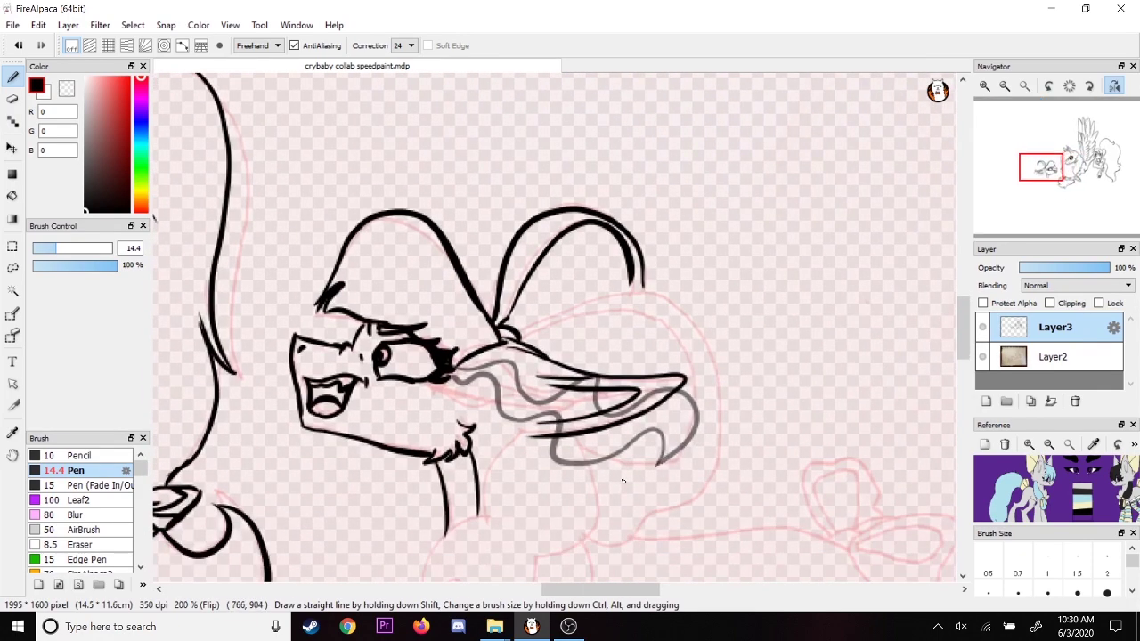
- Ink the large curved hair loop around the second pony's ear and its outer line down to the back
drag(580, 438, 525, 343)
mouse_move(520, 336)
mouse_down()
mouse_move(681, 311)
mouse_move(582, 440)
mouse_up()
click(1044, 181)
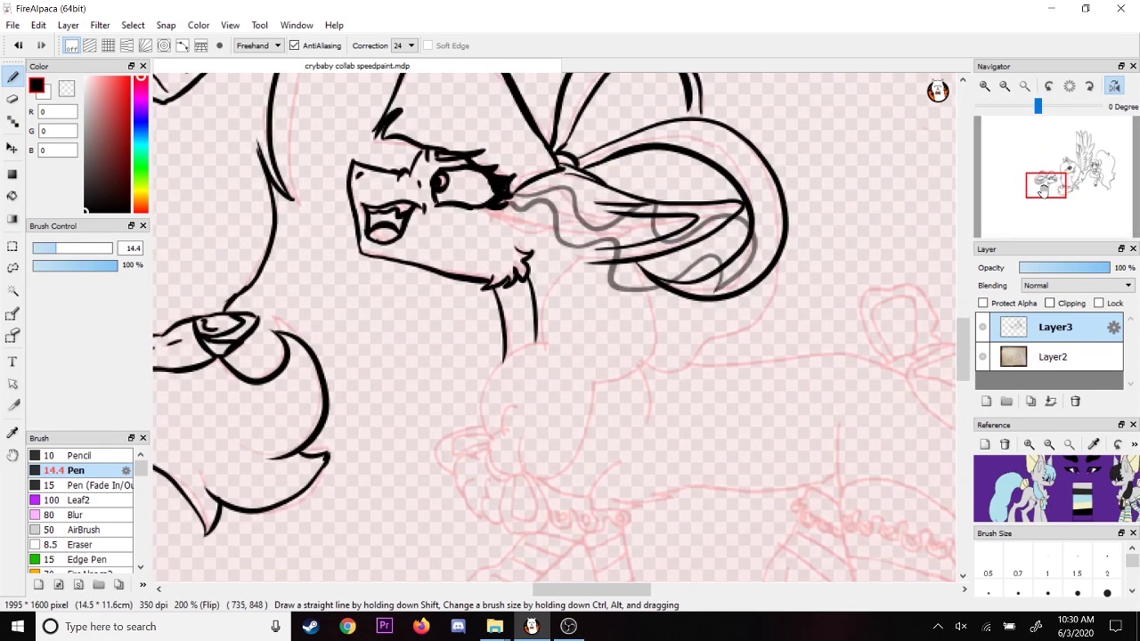
drag(779, 265, 654, 366)
- Ink the scalloped cloud edge above the lightning bolts over the pencil sketch with the 8.9 Pen
drag(668, 201, 622, 253)
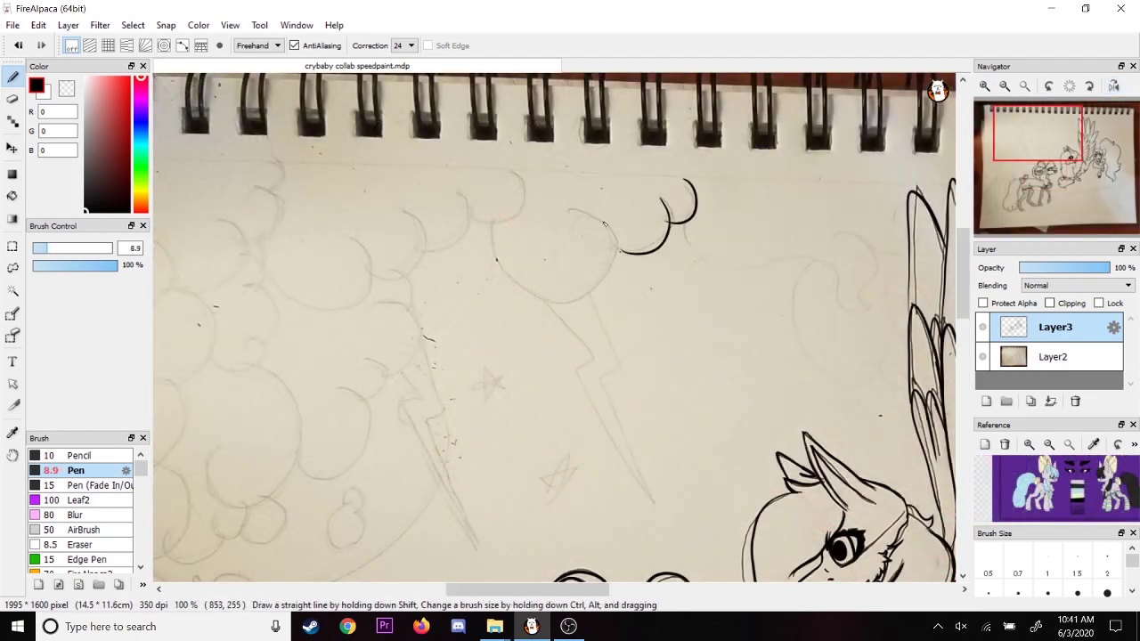
drag(574, 210, 499, 258)
drag(525, 204, 463, 233)
drag(468, 214, 418, 253)
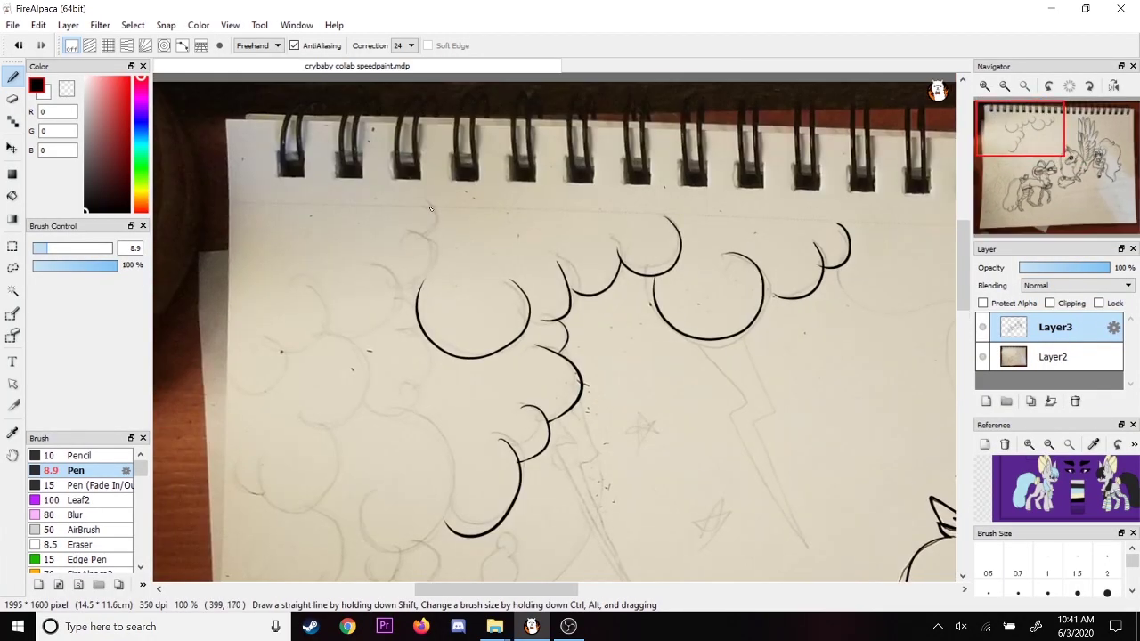
- Ink the row of cloud puffs stepping down toward the paper's upper-left edge
drag(430, 208, 426, 244)
mouse_move(445, 242)
mouse_down()
mouse_move(379, 337)
mouse_move(344, 340)
mouse_up()
drag(297, 282, 283, 355)
drag(303, 358, 228, 384)
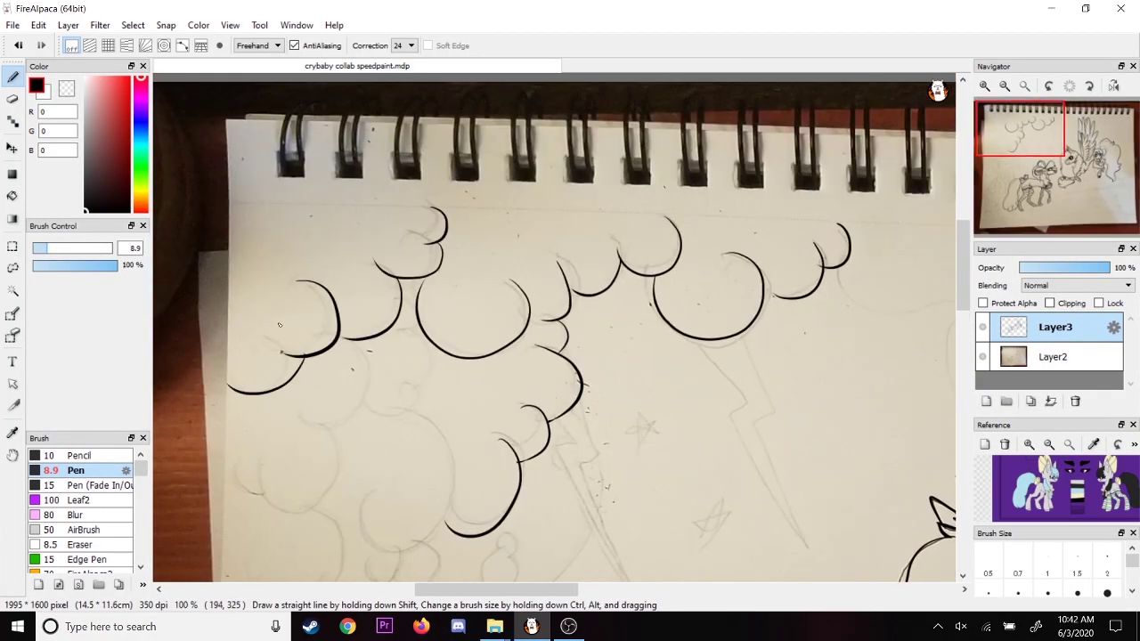
- Ink the next cloud puffs down the paper's left side, redrawing the large round puff and the small one beside it
drag(353, 342, 320, 428)
drag(349, 433, 253, 485)
click(19, 47)
drag(353, 443, 252, 477)
drag(235, 466, 259, 490)
click(18, 46)
drag(346, 433, 253, 439)
drag(238, 474, 254, 492)
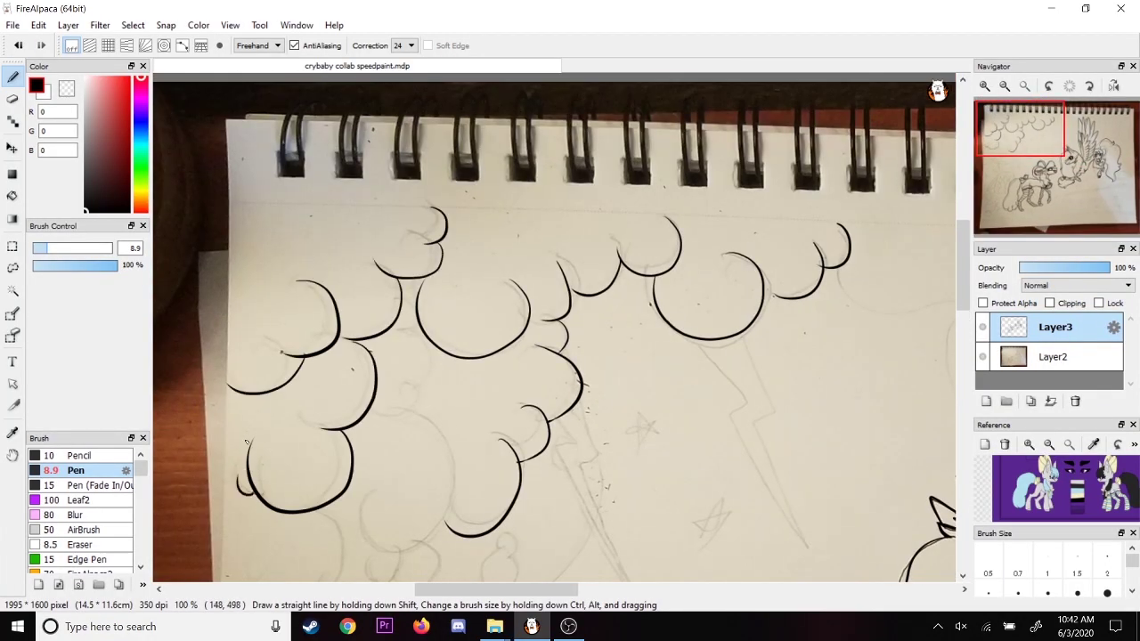
- Ink the large and small puffs in the lower part of the storm cloud
click(1017, 151)
drag(437, 202, 440, 389)
drag(449, 361, 410, 384)
drag(366, 307, 365, 398)
drag(293, 333, 360, 402)
mouse_move(362, 401)
mouse_down()
mouse_move(412, 390)
mouse_move(275, 434)
mouse_up()
- Ink the zigzag lightning bolt hanging beneath the round cloud puff nearest the winged pony
click(1050, 137)
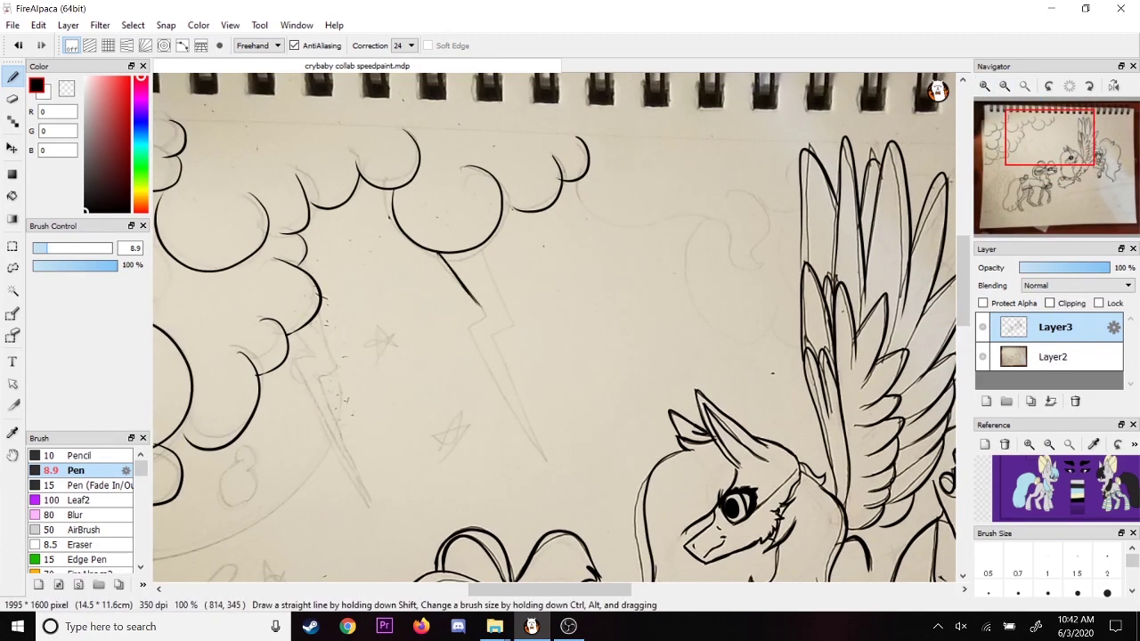
key(ctrl+z)
drag(480, 242, 513, 317)
mouse_move(482, 309)
mouse_down()
mouse_move(470, 314)
mouse_move(504, 392)
mouse_move(493, 398)
mouse_up()
drag(492, 398, 545, 461)
drag(511, 377, 520, 398)
drag(520, 399, 505, 399)
drag(507, 399, 542, 456)
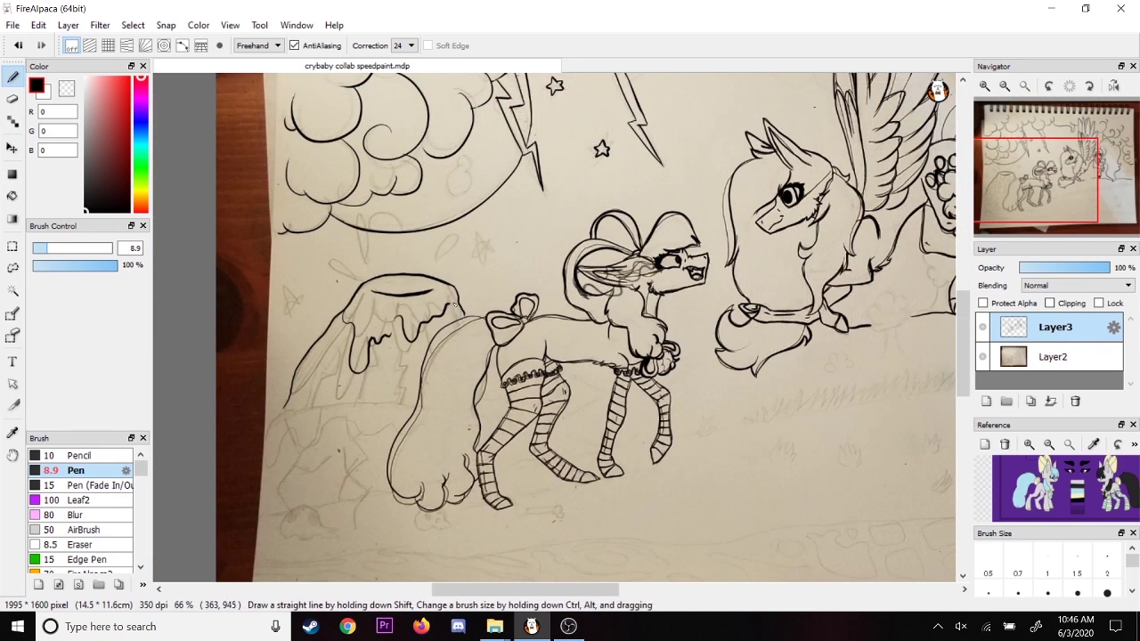
- Ink the lava drips running down the volcano's slope
mouse_move(344, 324)
mouse_down()
mouse_move(323, 358)
mouse_move(306, 358)
mouse_up()
mouse_move(332, 381)
mouse_down()
mouse_move(378, 398)
mouse_move(407, 383)
mouse_up()
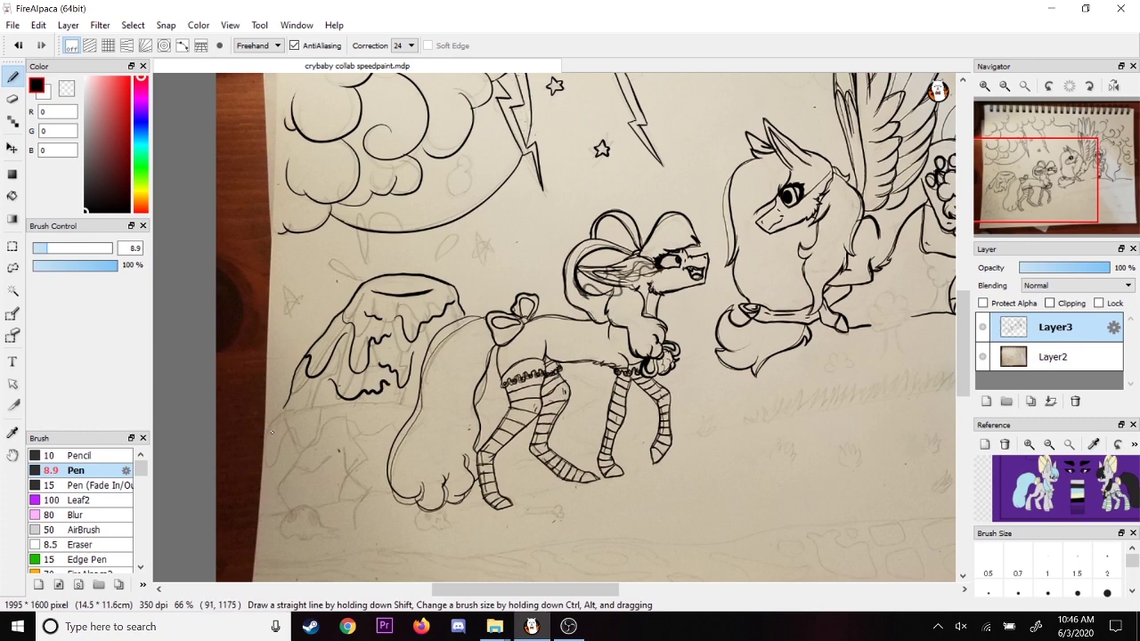
key(ctrl+z)
- Ink the small skull on the ground beneath the striped-legged pony's tail
drag(1033, 183, 1037, 197)
click(984, 85)
mouse_move(370, 482)
mouse_down()
mouse_move(394, 511)
mouse_move(397, 483)
mouse_up()
key(ctrl+z)
drag(390, 497, 396, 496)
drag(1028, 192, 1016, 203)
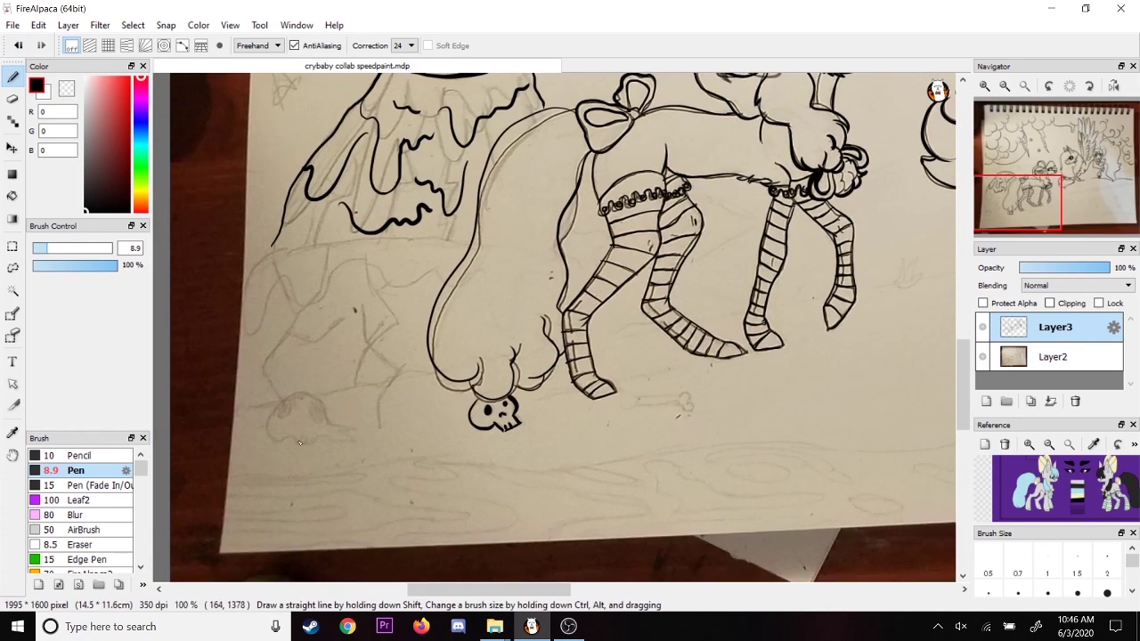
drag(292, 437, 329, 421)
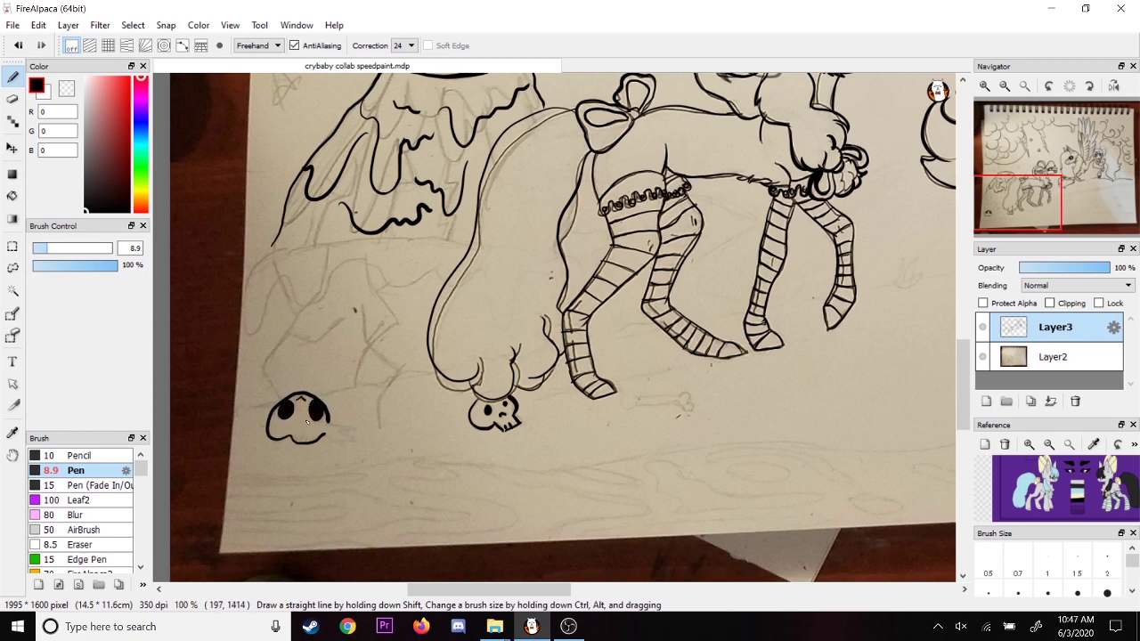
key(ctrl+z)
key(ctrl+z)
- Ink the ground line from the striped-legged pony's tail to the paper's left edge
drag(437, 370, 235, 406)
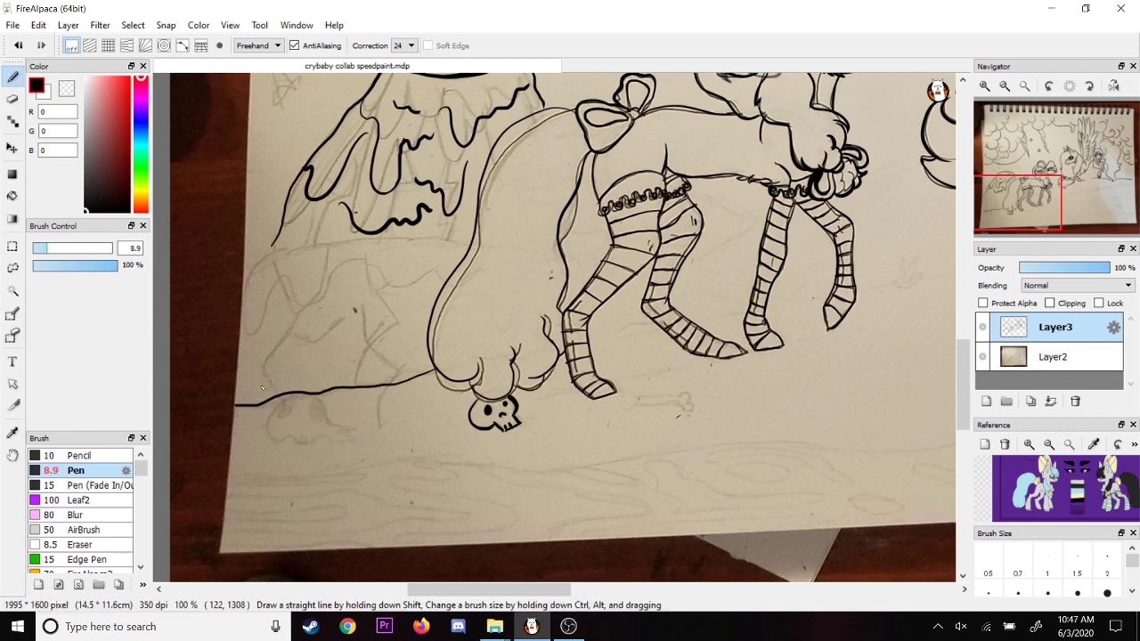
- Ink the lava droplets erupting above the volcano's crater and the small stars beside it
drag(1020, 207, 1022, 183)
drag(493, 269, 494, 268)
click(18, 46)
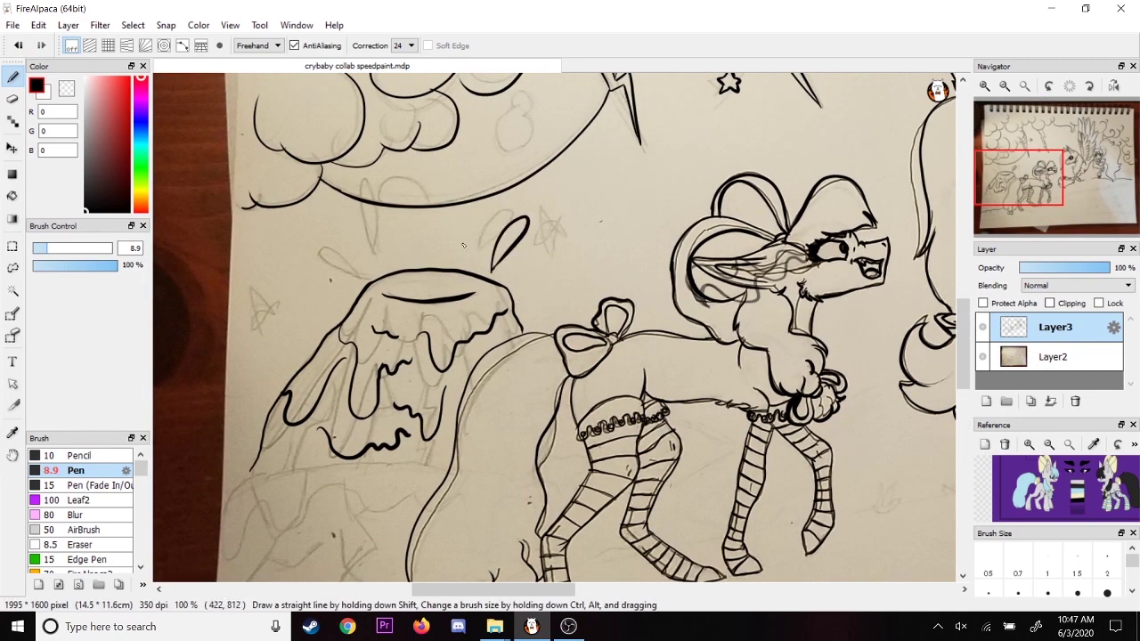
drag(467, 222, 468, 253)
drag(342, 225, 371, 264)
drag(307, 222, 326, 229)
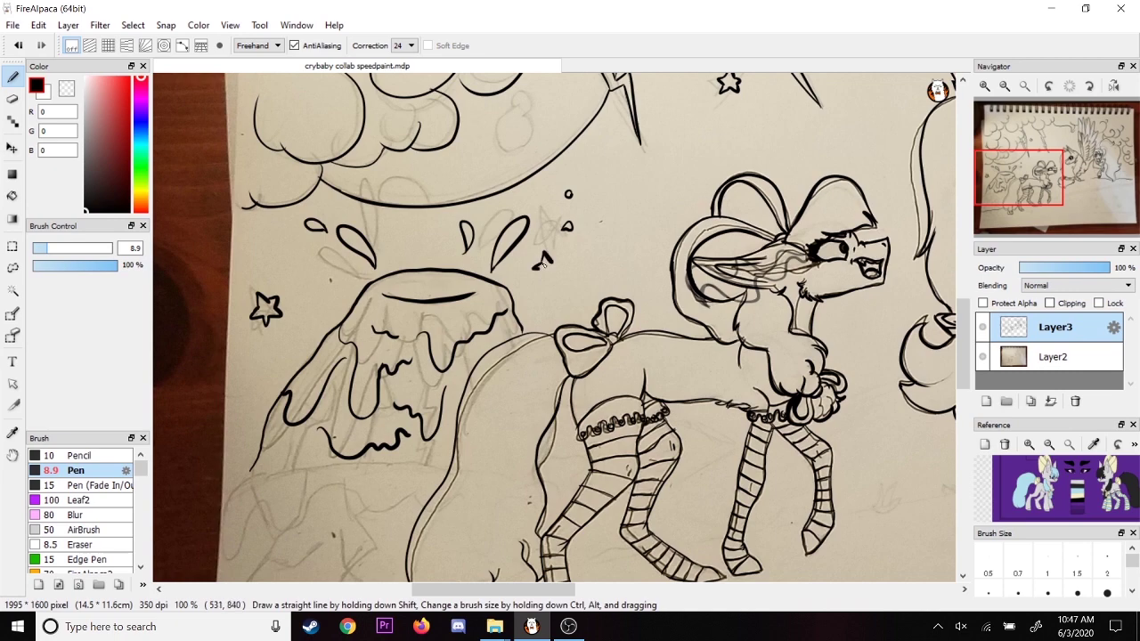
- Ink the small bubble inside the large cloud and the rounded, thick-edged puffs along its lower rim
drag(1019, 177, 1028, 156)
click(1004, 86)
click(984, 85)
drag(395, 317, 409, 323)
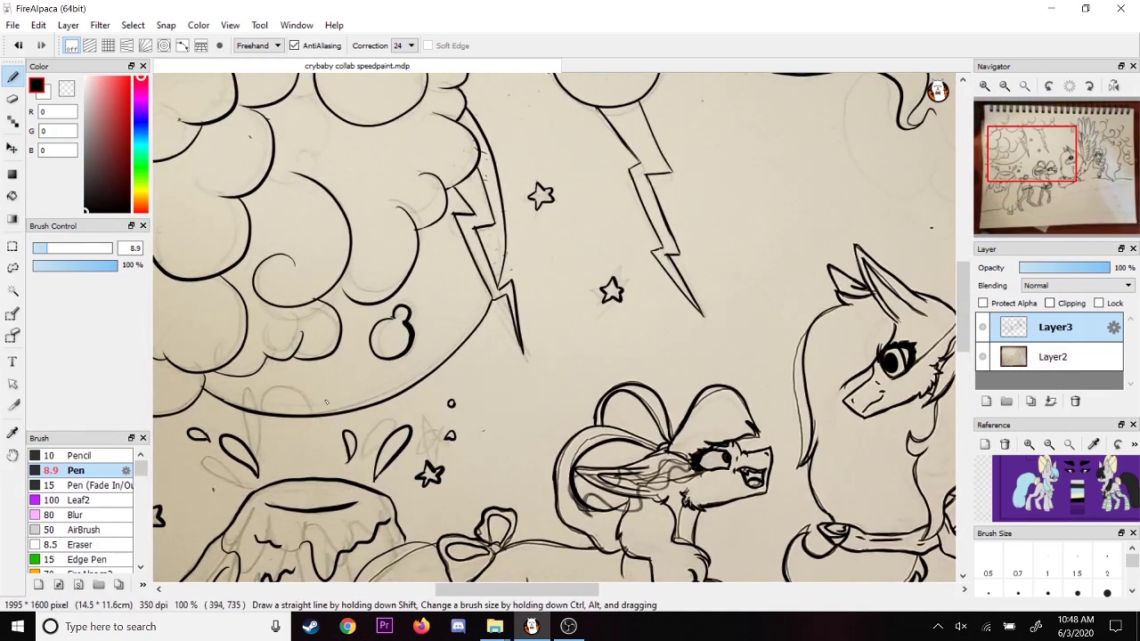
drag(326, 399, 388, 399)
drag(310, 413, 330, 400)
drag(421, 246, 402, 287)
drag(406, 287, 346, 292)
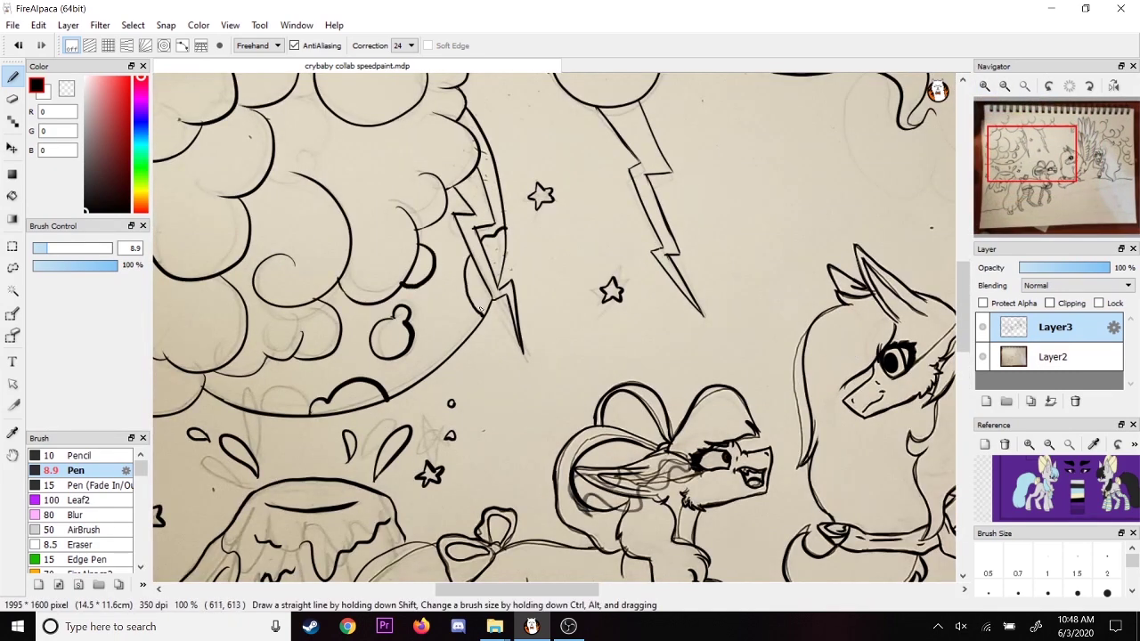
- Ink a wavy ground line across the paper's lower end and fill the strip beneath its left half with ripple marks
click(1005, 86)
drag(1032, 155, 1063, 201)
drag(876, 379, 185, 403)
drag(257, 406, 228, 430)
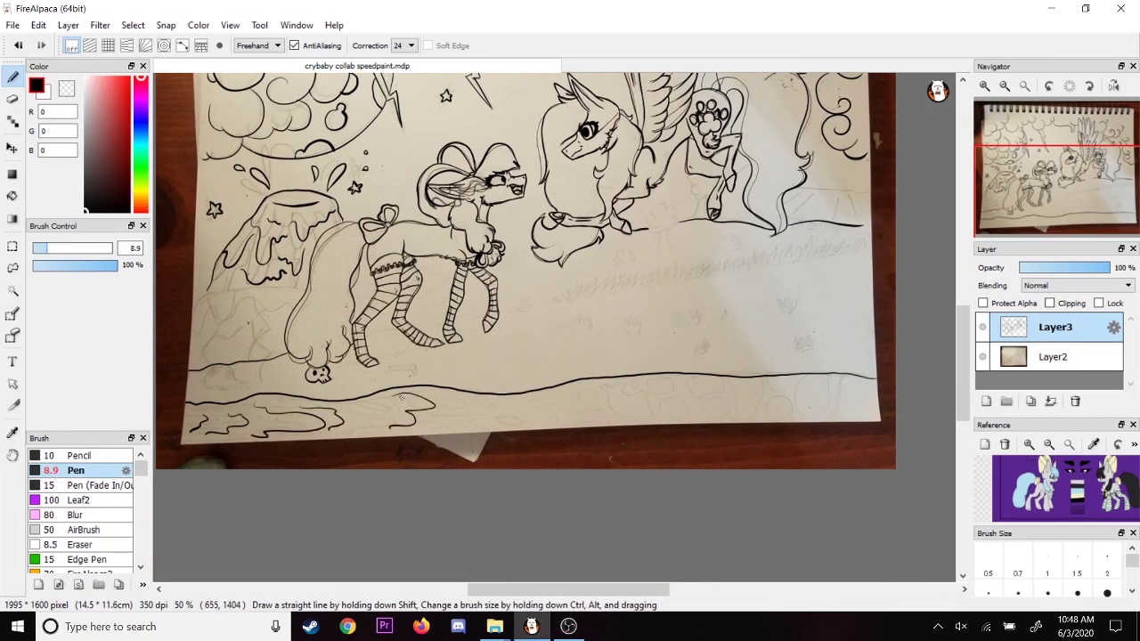
key(ctrl+z)
drag(369, 405, 438, 414)
drag(349, 427, 402, 426)
drag(521, 417, 524, 420)
drag(479, 408, 455, 404)
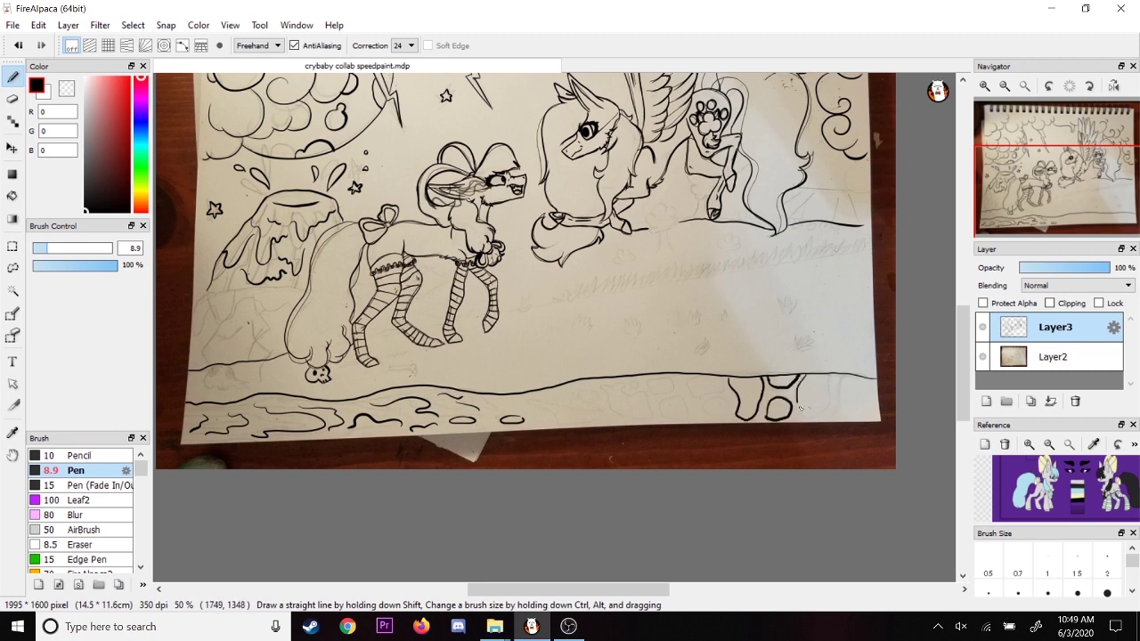
- Ink rounded stones along the right half of the lower ground strip and finish the ripple marks beside them
drag(798, 378, 833, 378)
drag(842, 377, 845, 398)
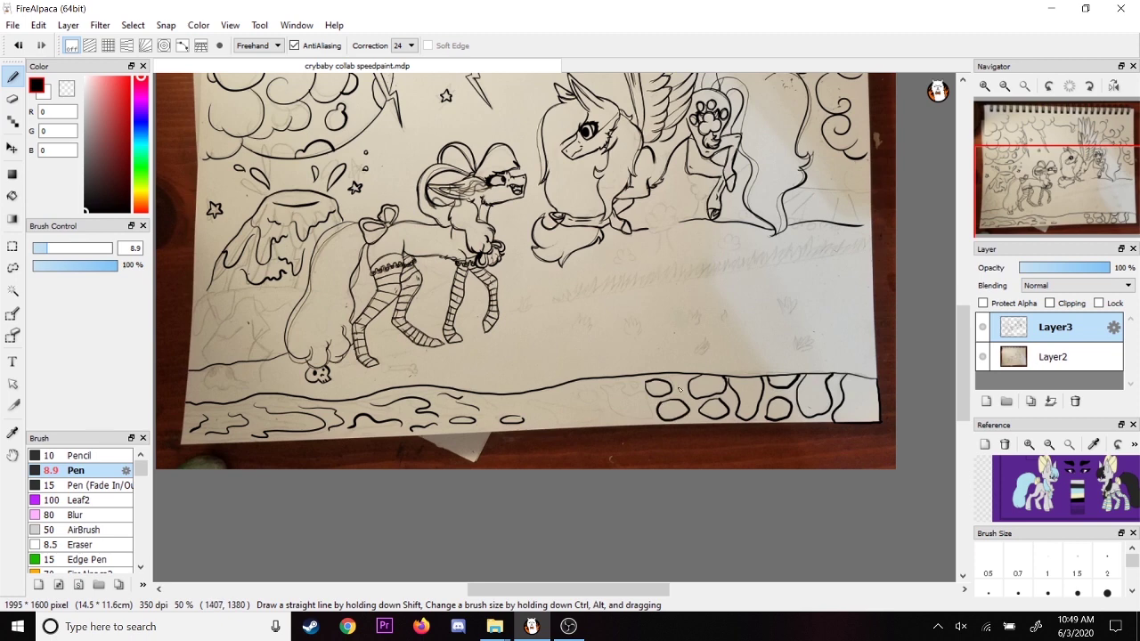
drag(650, 401, 529, 409)
drag(599, 421, 580, 390)
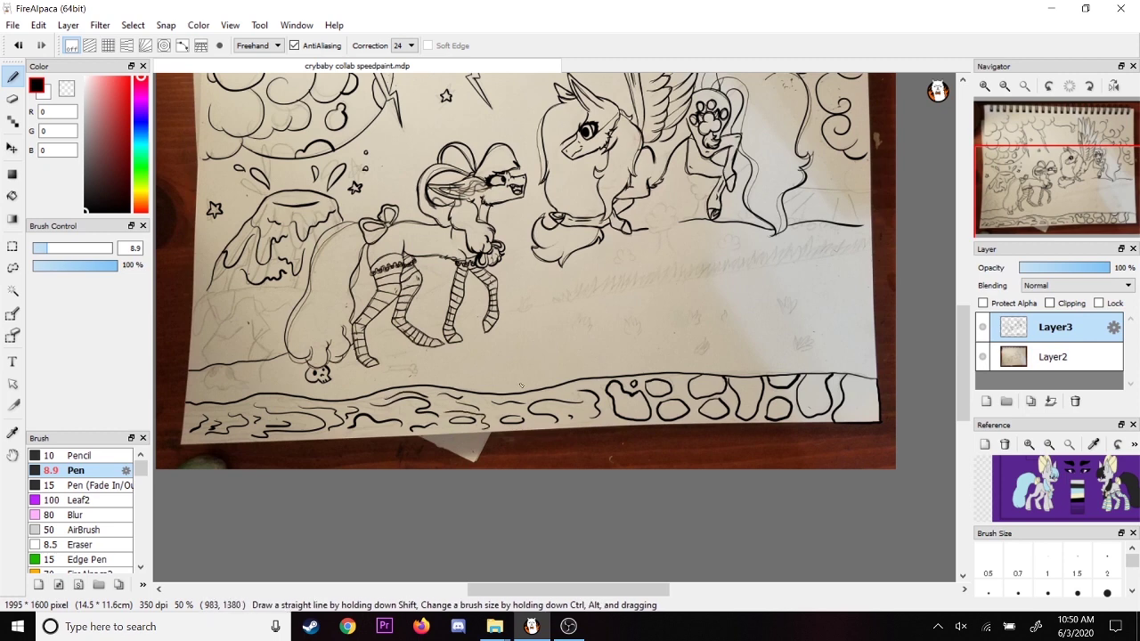
- Ink the mound outline beneath the volcano and trace the border along the paper's left and bottom edges
drag(194, 304, 189, 376)
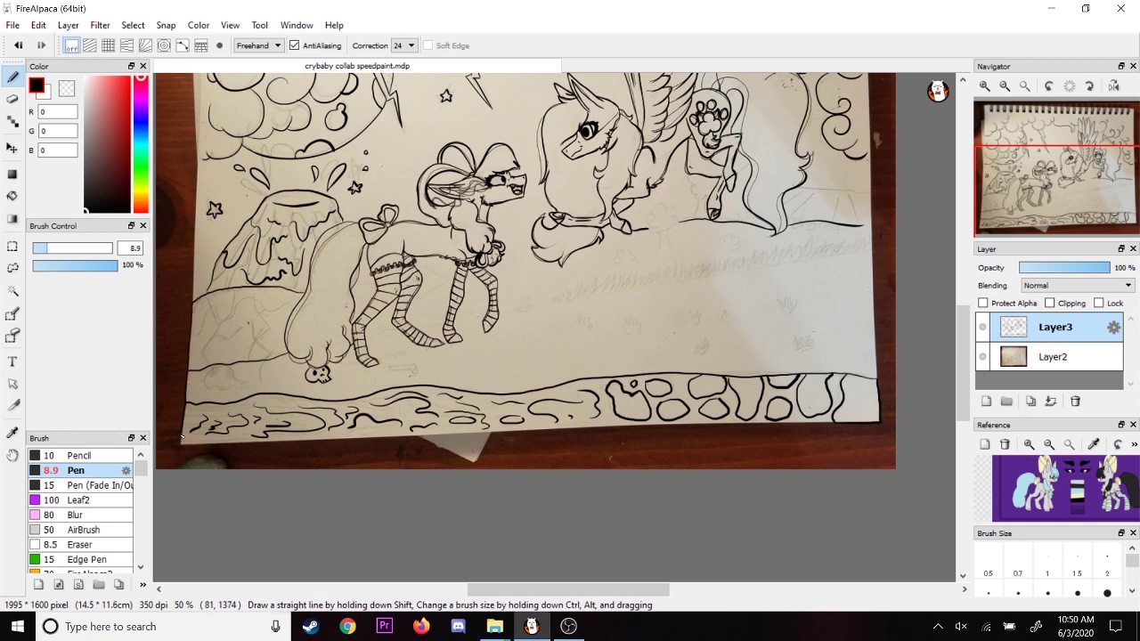
drag(182, 440, 507, 431)
drag(212, 443, 268, 440)
click(985, 86)
drag(1063, 208, 1084, 207)
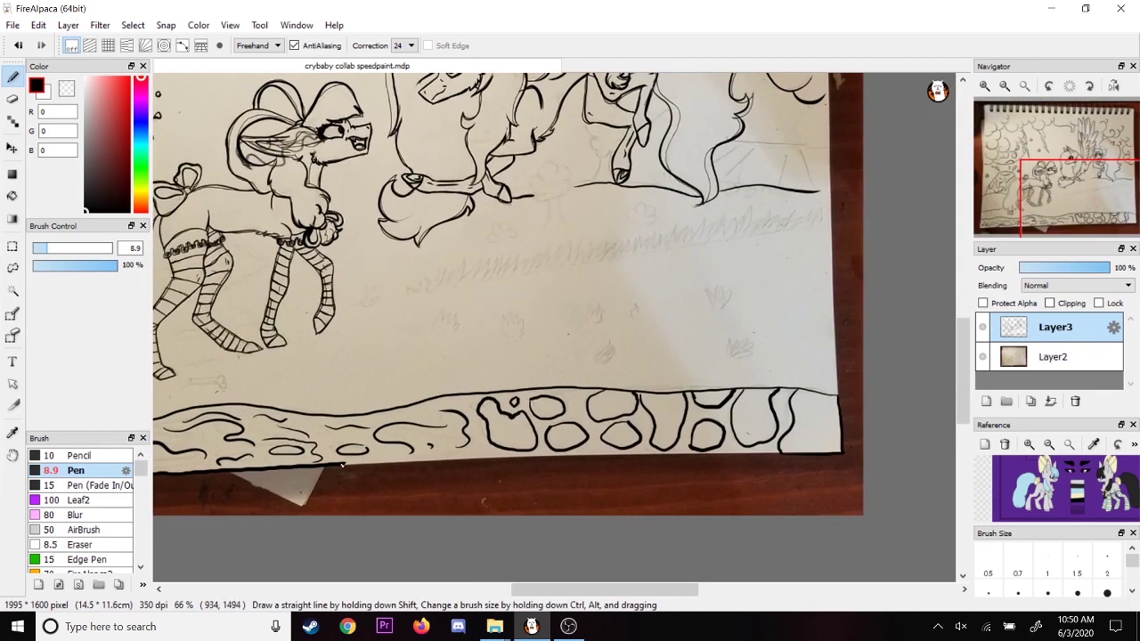
drag(343, 464, 427, 459)
key(ctrl+z)
drag(341, 464, 783, 449)
- Ink a row of short grass blades across the hillside below the winged pony, up to the paper's right edge
key(ctrl+minus)
key(ctrl+plus)
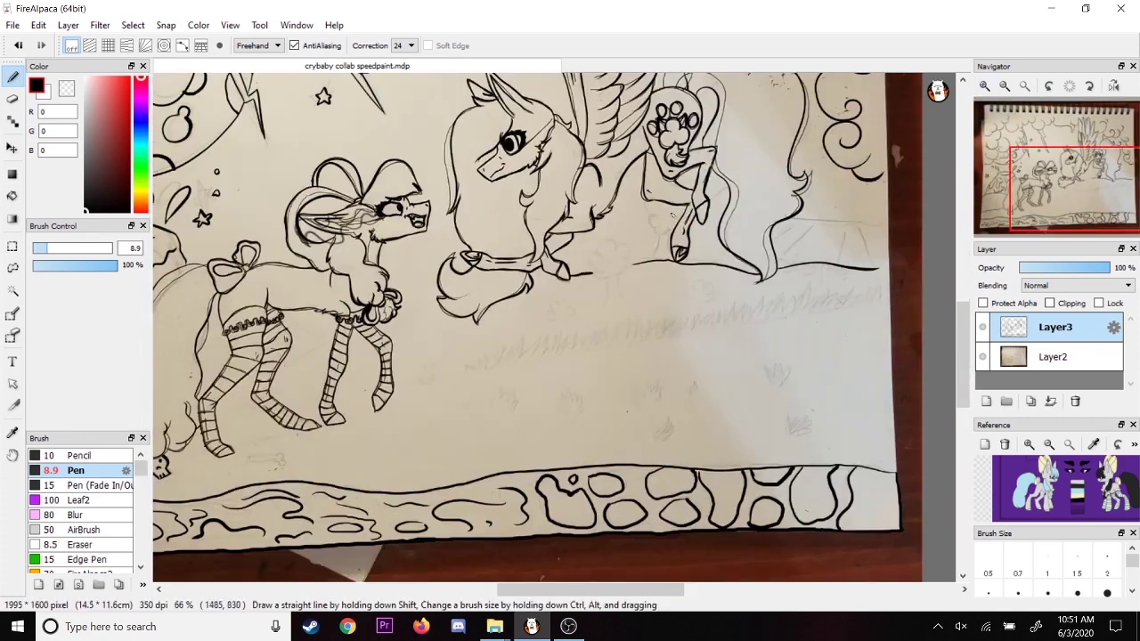
drag(537, 349, 548, 349)
drag(573, 339, 588, 353)
drag(612, 352, 620, 335)
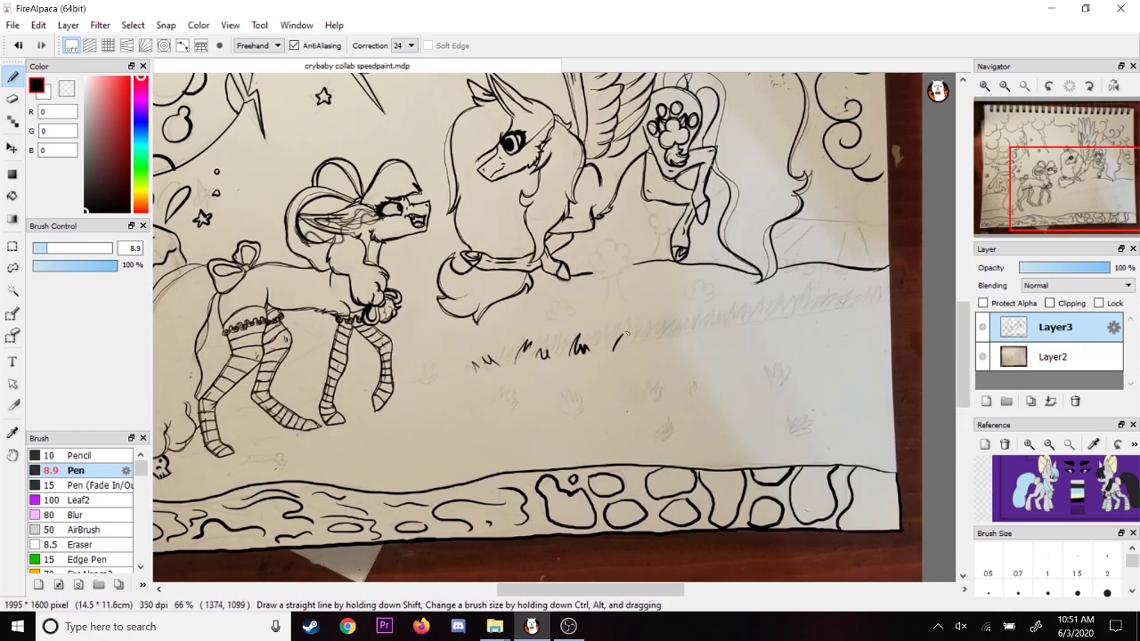
drag(739, 309, 864, 286)
mouse_move(718, 317)
mouse_down()
mouse_move(721, 326)
mouse_move(746, 320)
mouse_up()
mouse_move(762, 318)
mouse_down()
mouse_move(771, 301)
mouse_move(792, 317)
mouse_up()
drag(848, 299, 866, 290)
drag(870, 303, 880, 284)
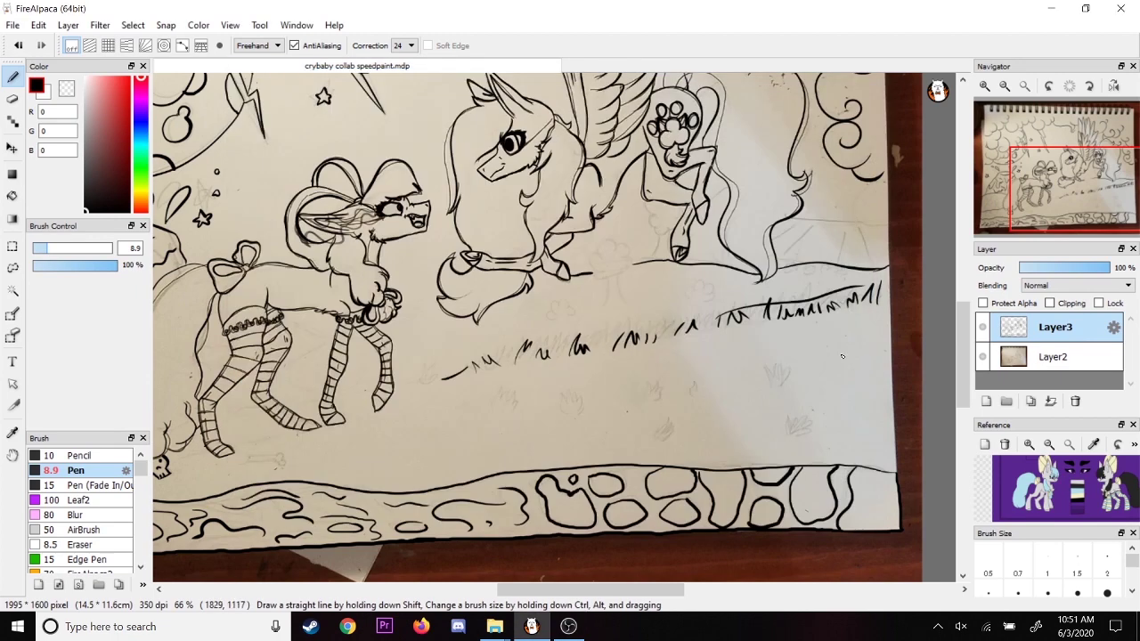
- Ink the small background details: the tree, the angular shape on the right horizon and the bone near the striped hooves
mouse_move(629, 269)
mouse_down()
mouse_move(593, 269)
mouse_move(634, 303)
mouse_up()
drag(794, 217, 886, 216)
drag(776, 237, 798, 222)
drag(787, 248, 809, 229)
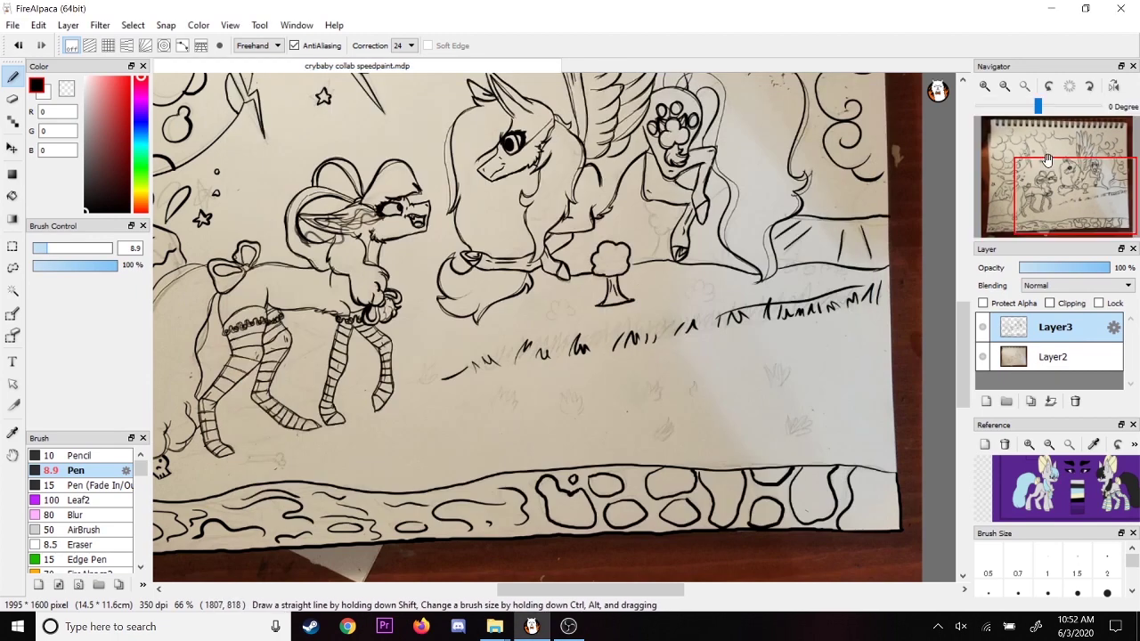
drag(261, 461, 410, 456)
- Frame the drawing with thick lines along the paper's left, right and top edges using a 17 px pen, cleaning up with the eraser
mouse_move(1052, 189)
mouse_down()
mouse_move(1060, 172)
mouse_move(1020, 134)
mouse_move(1040, 174)
mouse_up()
click(1004, 86)
click(984, 86)
click(1004, 86)
click(1004, 86)
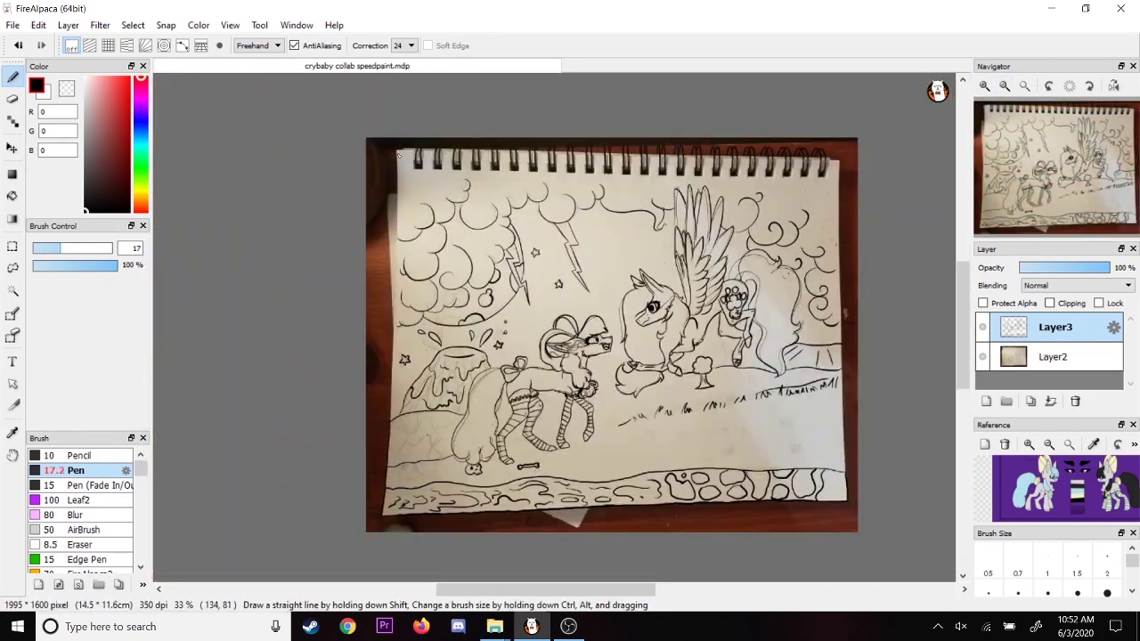
drag(399, 176, 386, 468)
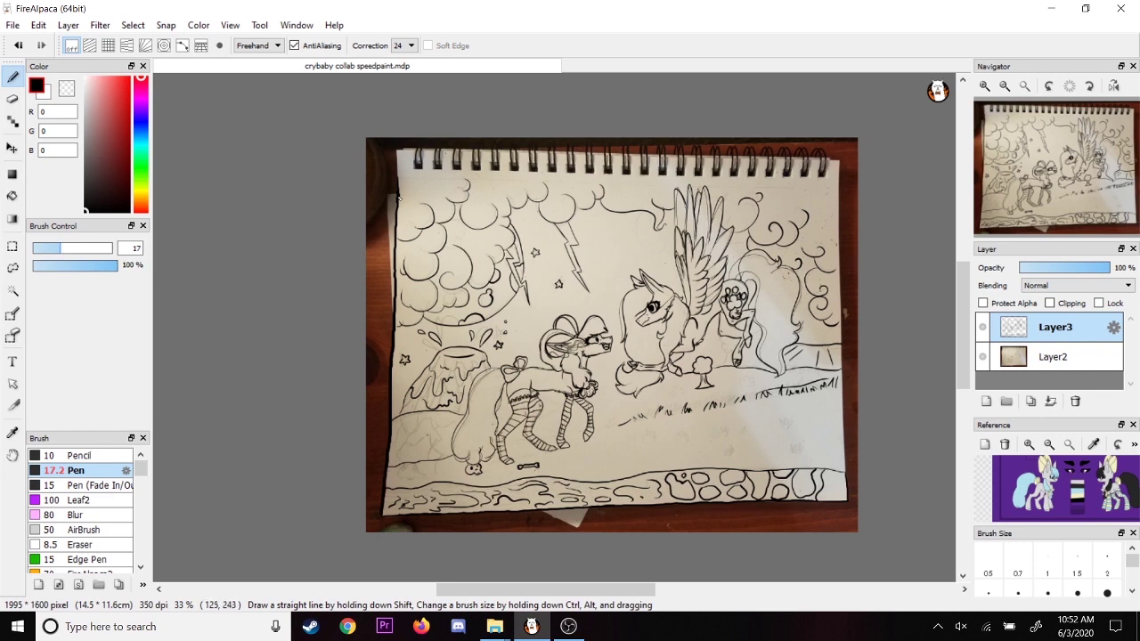
key(e)
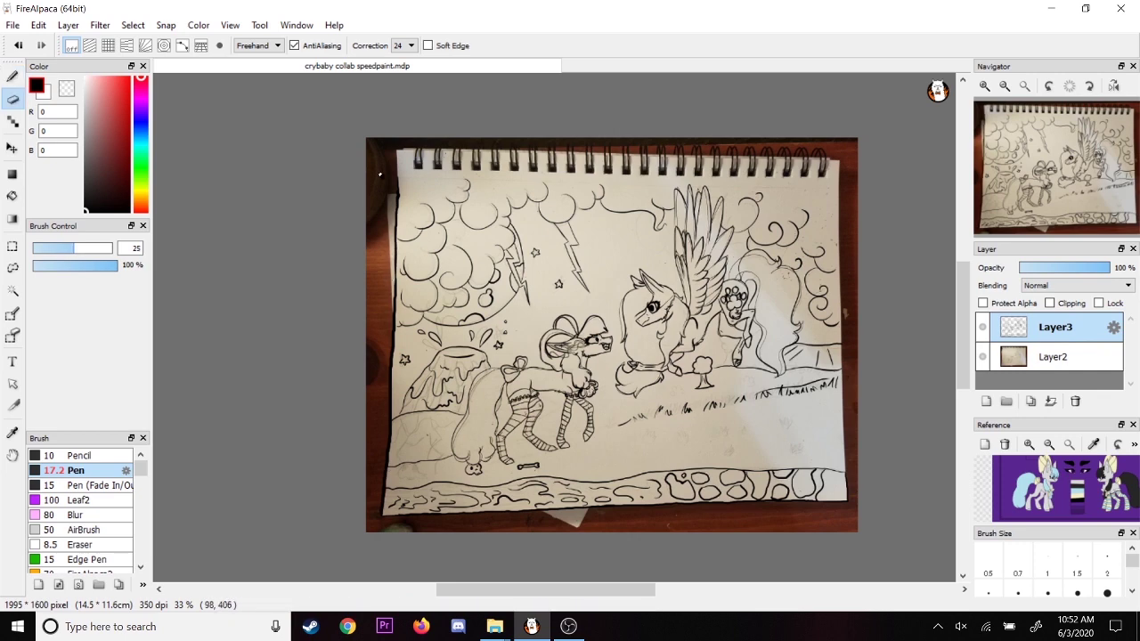
drag(399, 189, 399, 210)
key(b)
drag(844, 347, 846, 500)
drag(398, 174, 844, 192)
key(e)
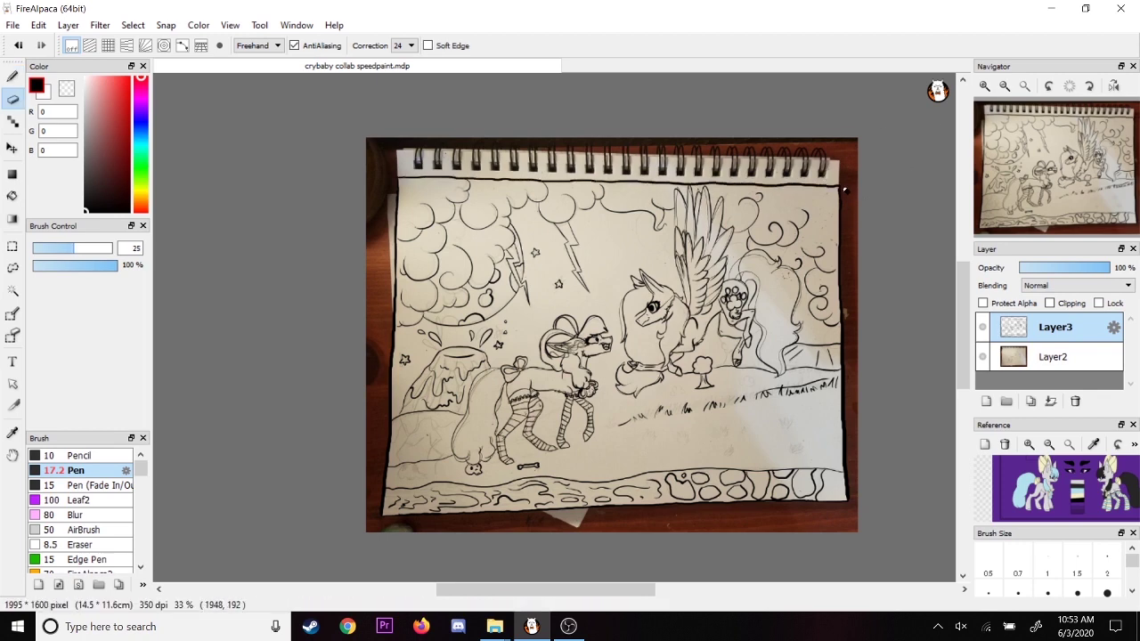
key(b)
click(230, 25)
click(275, 383)
click(229, 25)
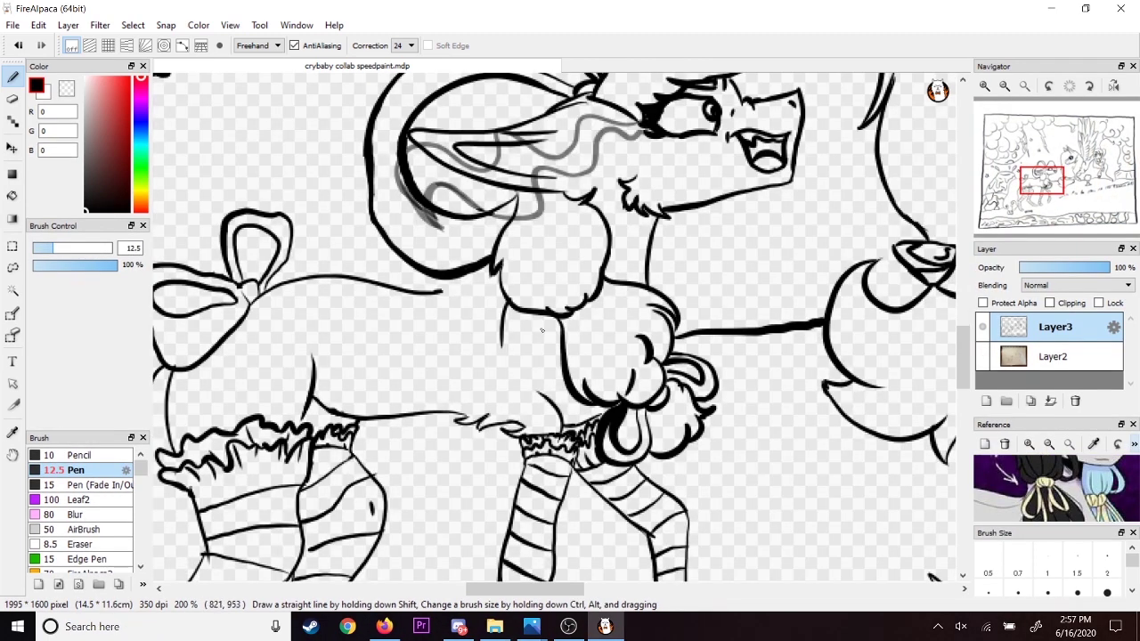
- Ink the hair tie with a hanging loop on the striped-legged pony's puffy pigtail and the second pigtail in front of its neck
mouse_move(559, 331)
mouse_down()
mouse_move(606, 306)
mouse_move(565, 305)
mouse_up()
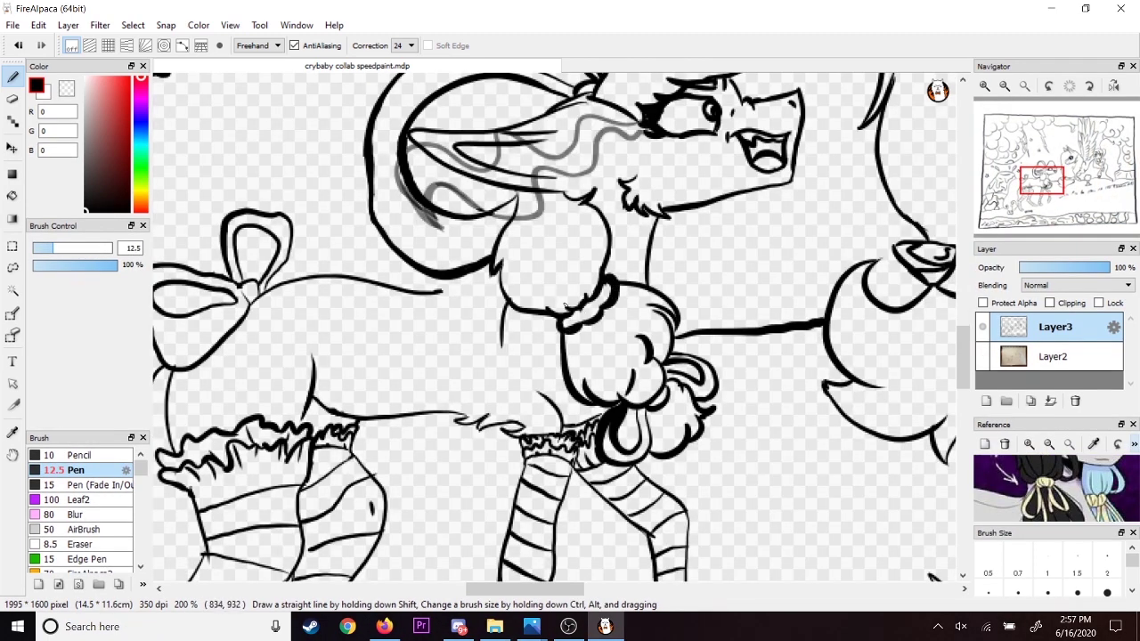
drag(561, 347, 552, 392)
drag(559, 333, 551, 360)
key(e)
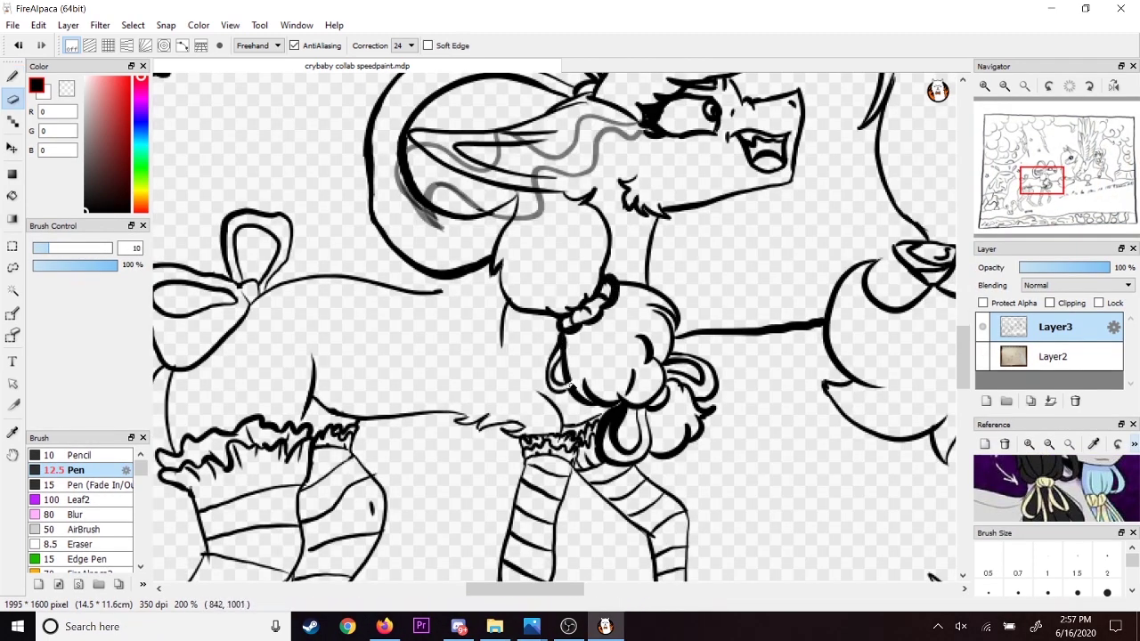
key(b)
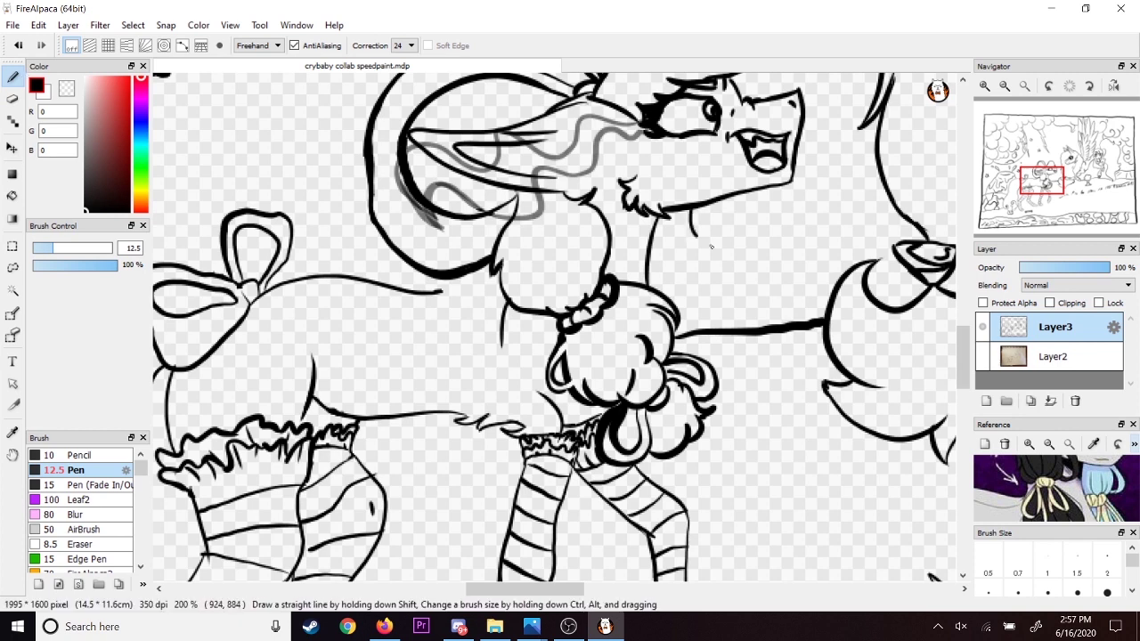
mouse_move(694, 237)
mouse_down()
mouse_move(718, 281)
mouse_move(707, 314)
mouse_move(678, 339)
mouse_move(713, 339)
mouse_up()
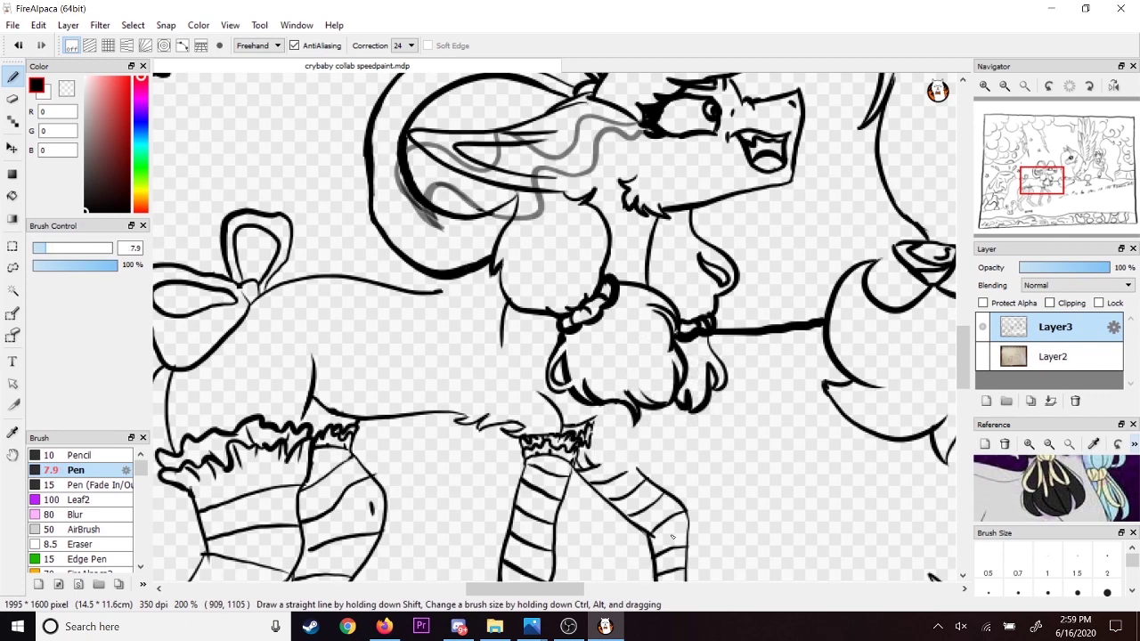
- Redraw the front outline of the winged pony's mane with a curled tuft beside its face
click(1004, 86)
click(1004, 86)
click(985, 86)
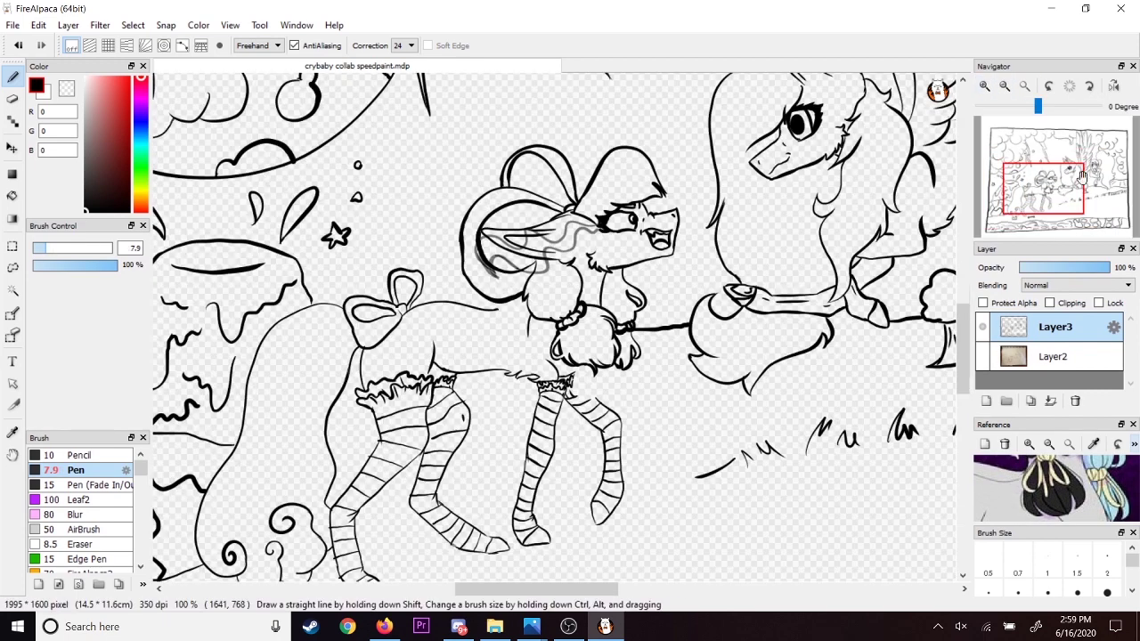
drag(1043, 192, 1068, 170)
click(12, 99)
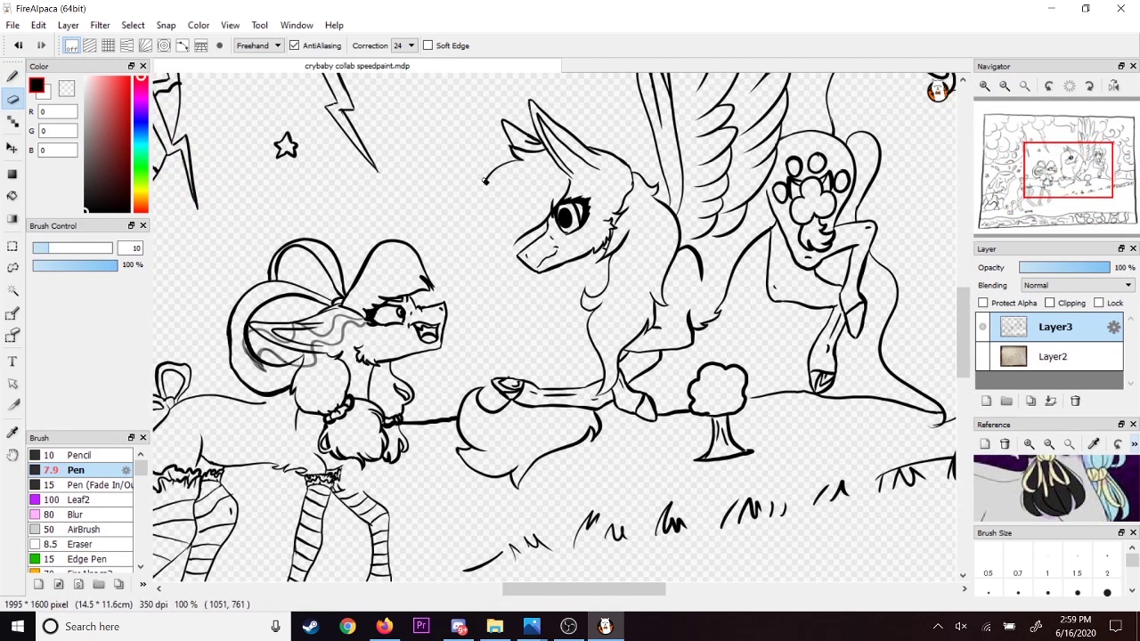
key(b)
drag(485, 181, 466, 205)
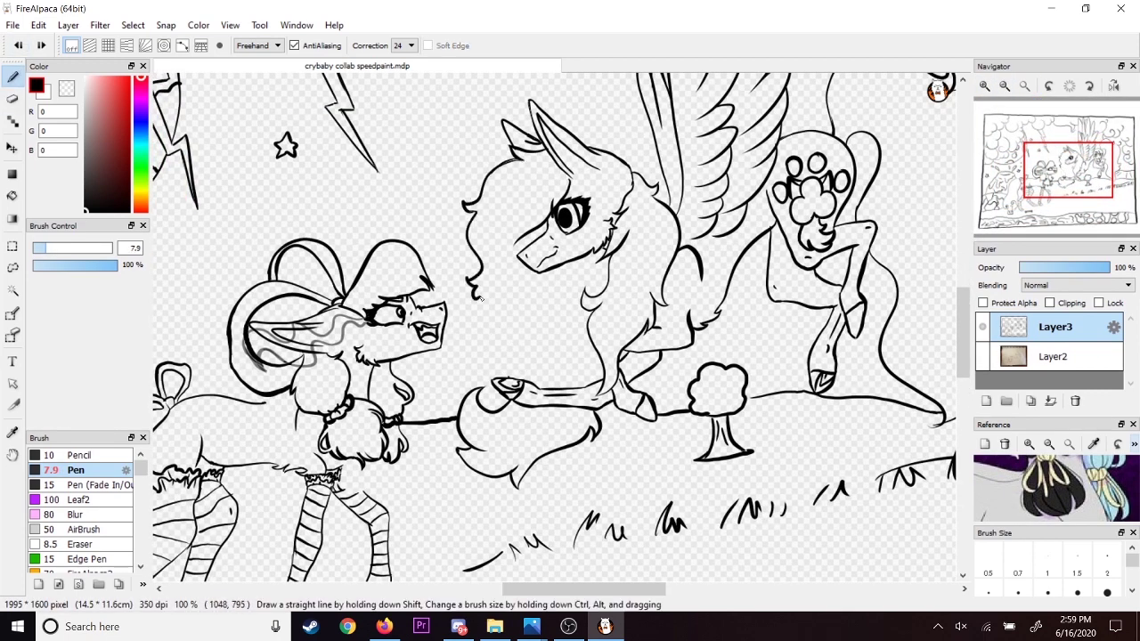
- Reshape the lower right edge of the winged pony's tied hair tuft with the eraser and pen
key(e)
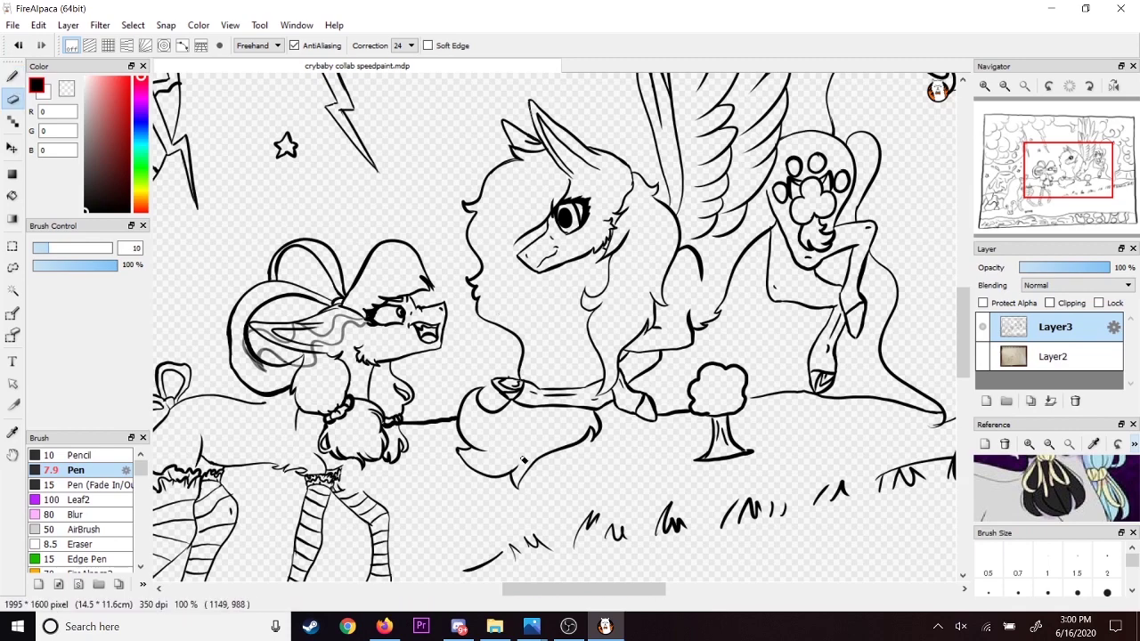
key(b)
drag(602, 415, 537, 472)
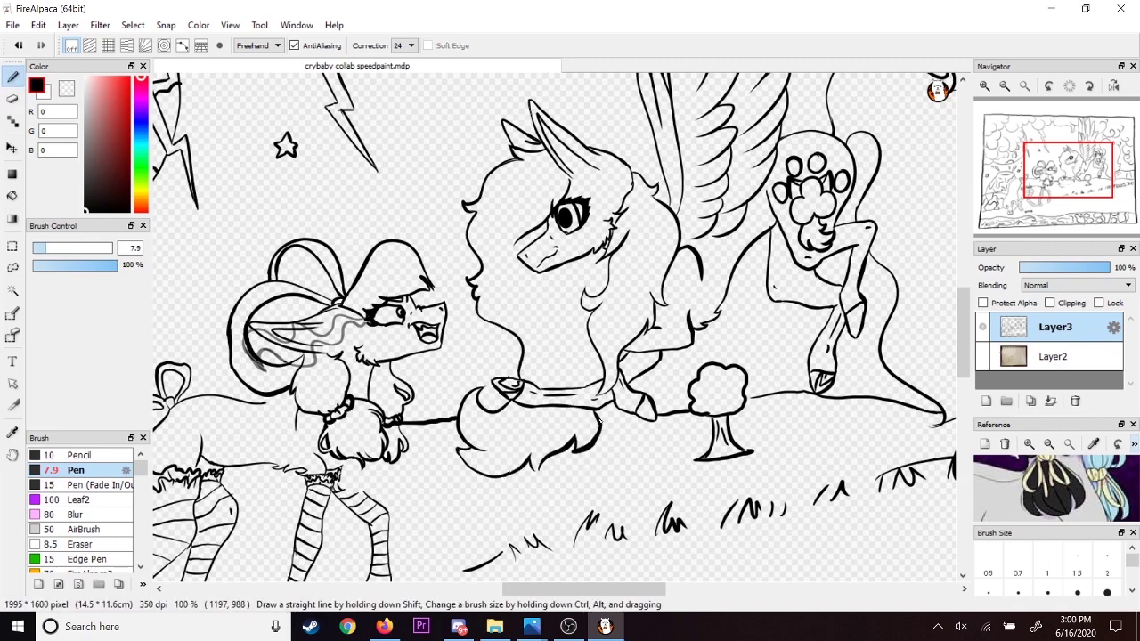
- Ink the missing ruffled cuff on the striped-legged pony's raised front sock, beneath the hair puff
scroll(1046, 185, up, 2)
click(1046, 185)
scroll(1047, 185, up, 1)
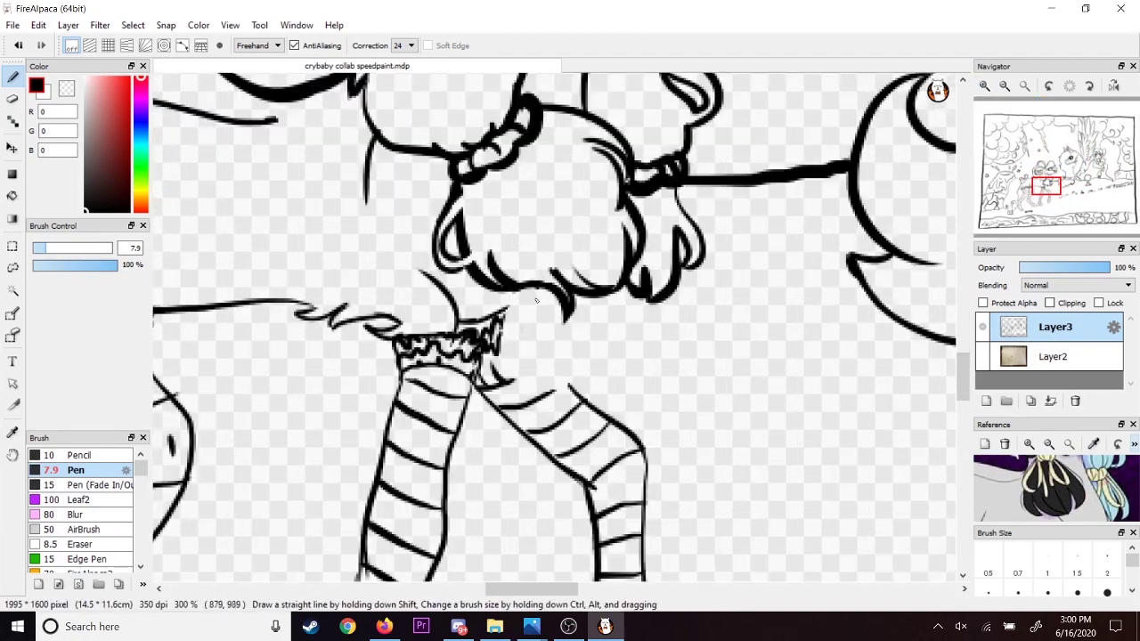
drag(529, 288, 495, 317)
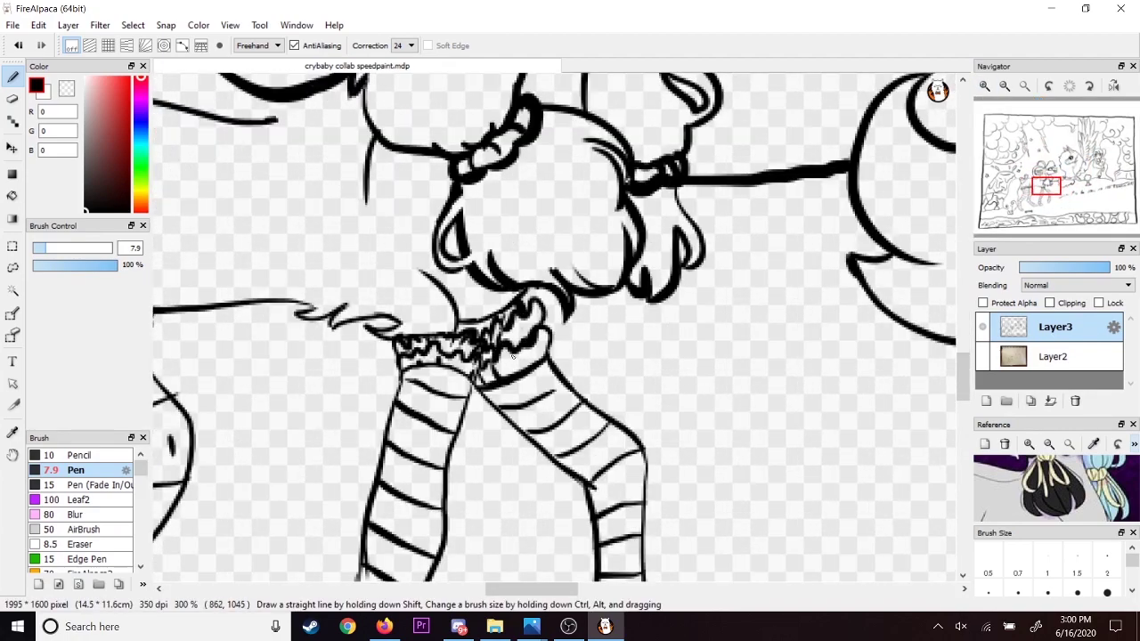
- Extend the striped-legged pony's back line toward the large looped bun of hair behind its head
click(1005, 87)
click(1004, 86)
click(1004, 86)
click(984, 87)
click(983, 87)
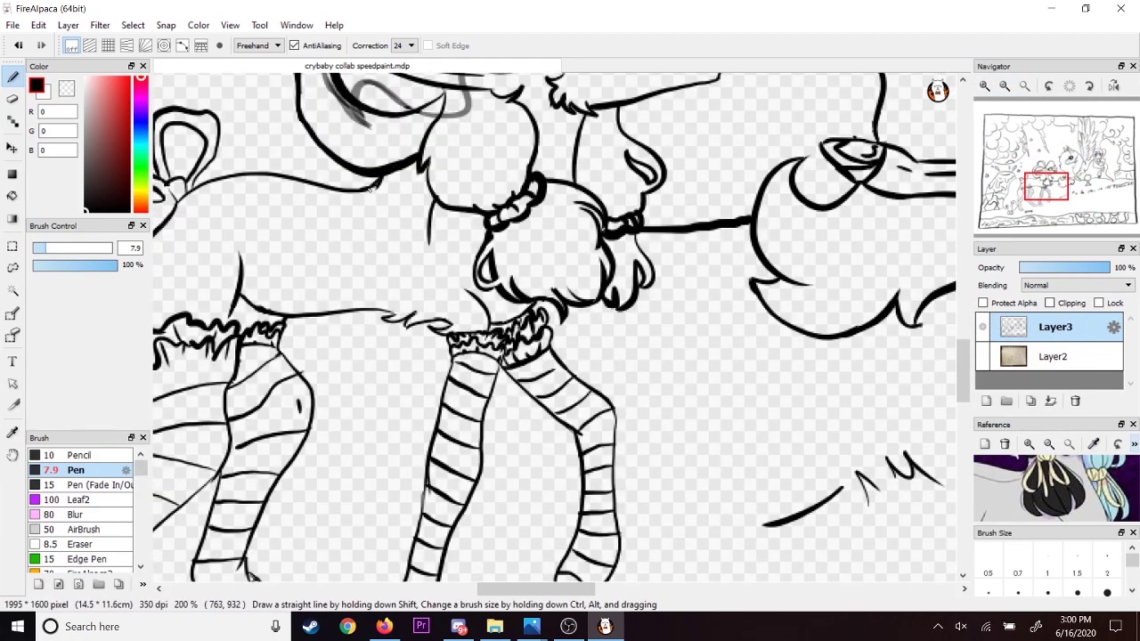
scroll(371, 190, down, 2)
scroll(541, 417, up, 2)
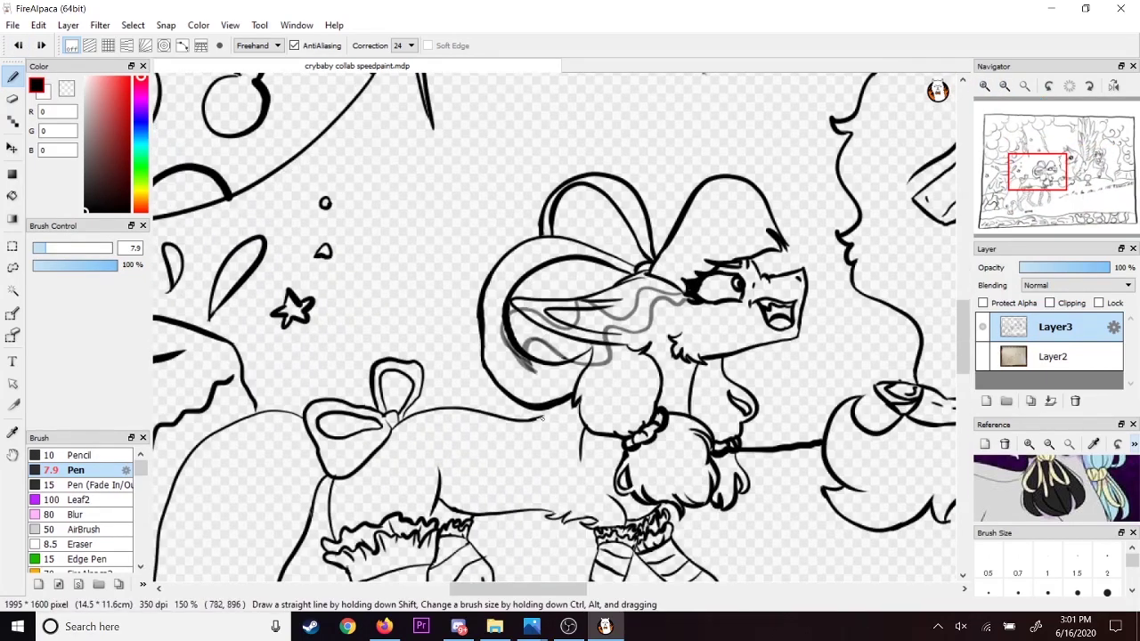
scroll(552, 385, down, 2)
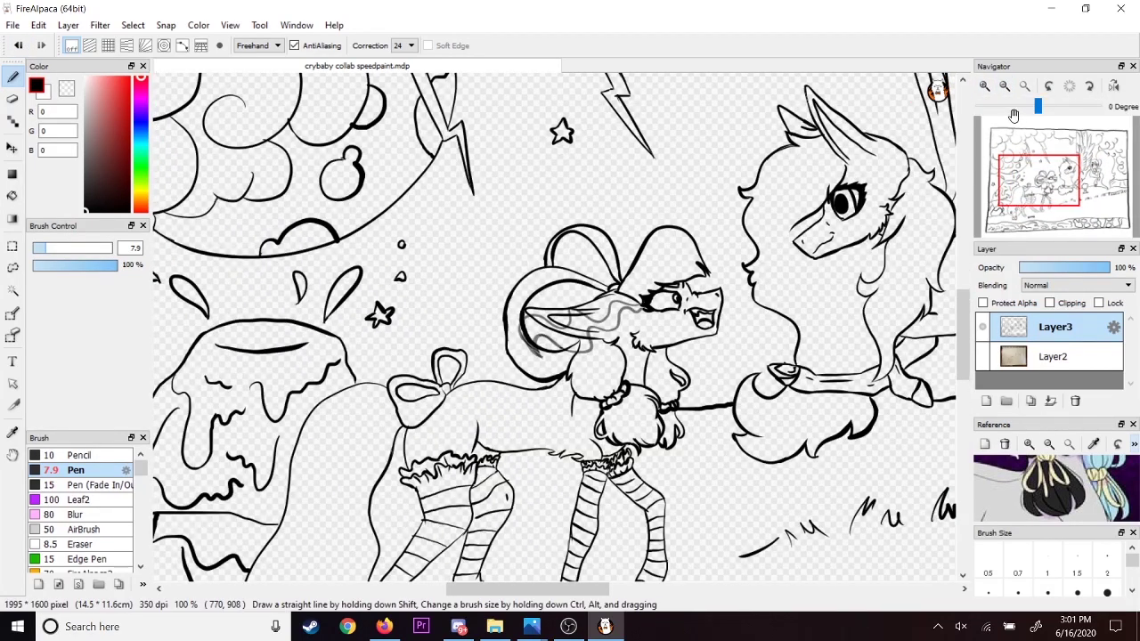
- Examine the winged pony's head and the wider scene, and bring the character's portrait into view in the reference image
key(e)
scroll(603, 474, up, 2)
scroll(603, 474, up, 1)
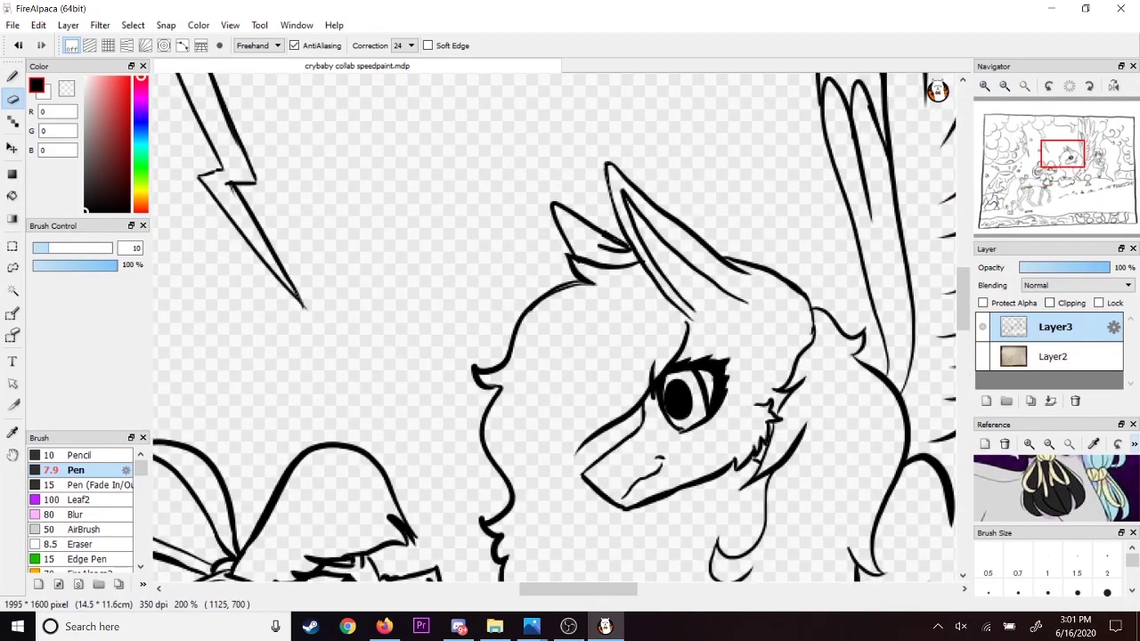
key(b)
click(1004, 86)
click(1004, 87)
click(1004, 86)
click(1048, 443)
drag(1082, 487, 1067, 509)
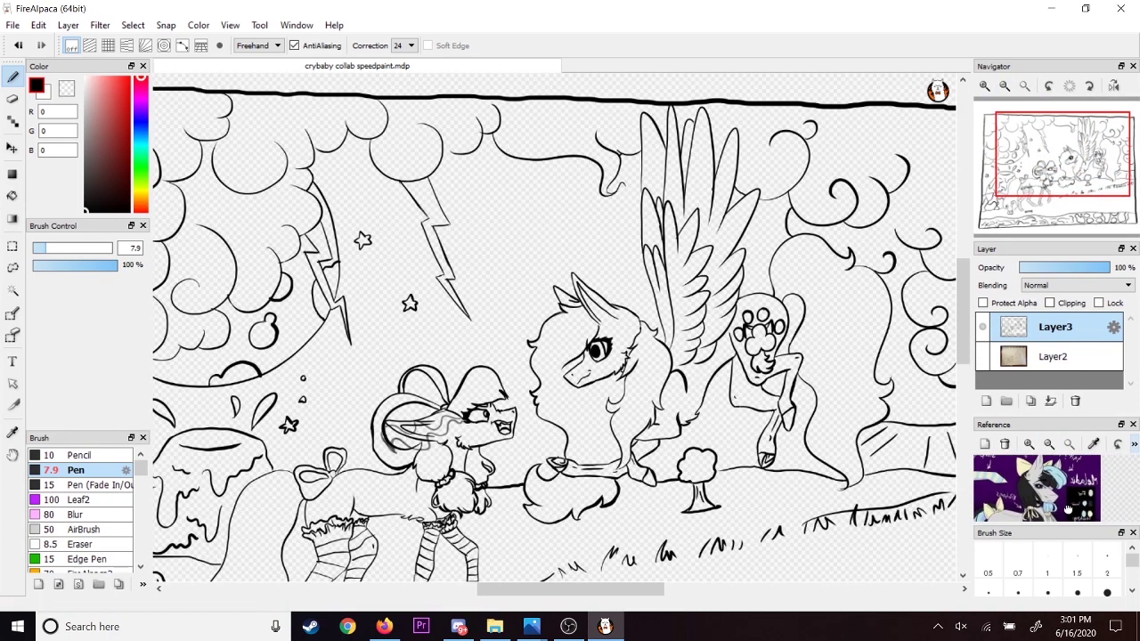
- Reshape the striped-legged pony's forelock with the eraser and pen, adding a rounded curled tip and inner hair lines
scroll(421, 439, up, 3)
key(e)
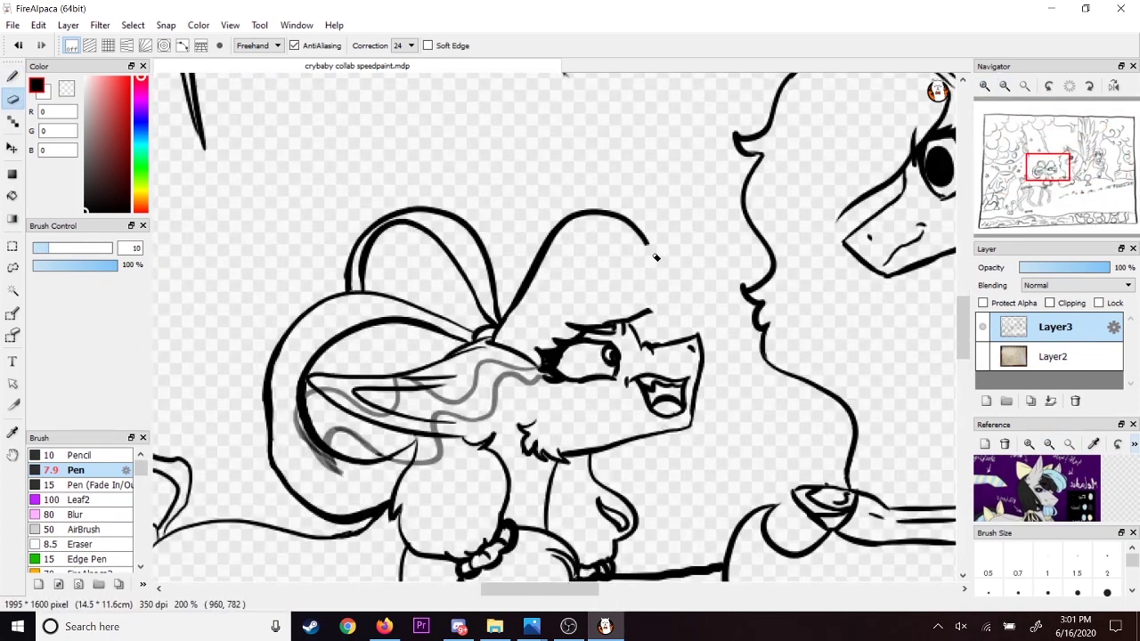
key(b)
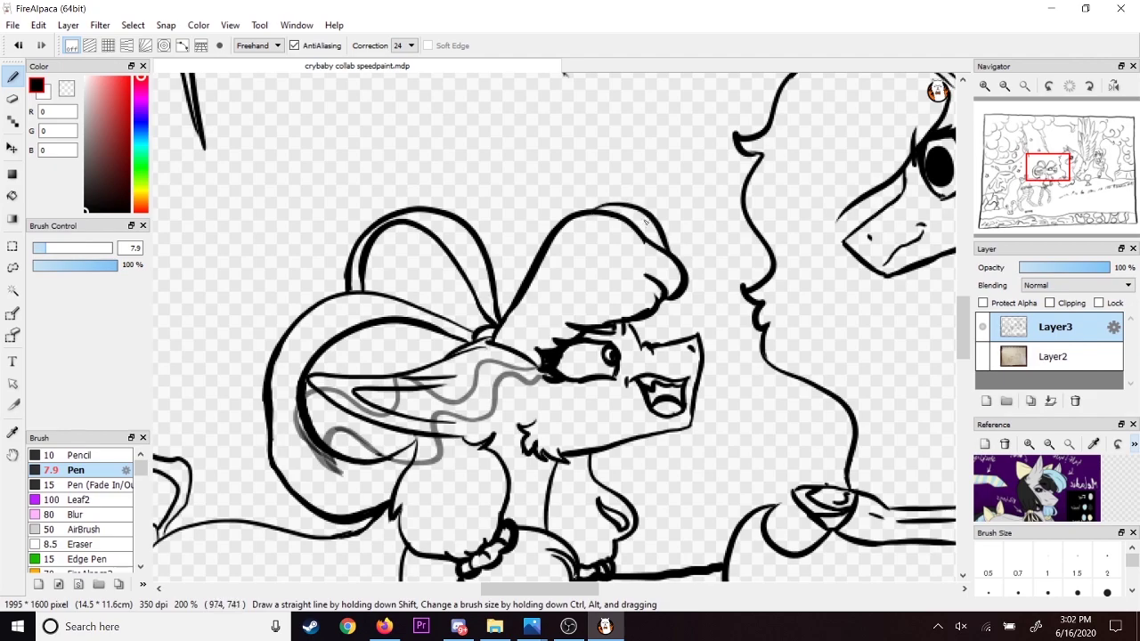
drag(647, 223, 657, 244)
key(e)
key(b)
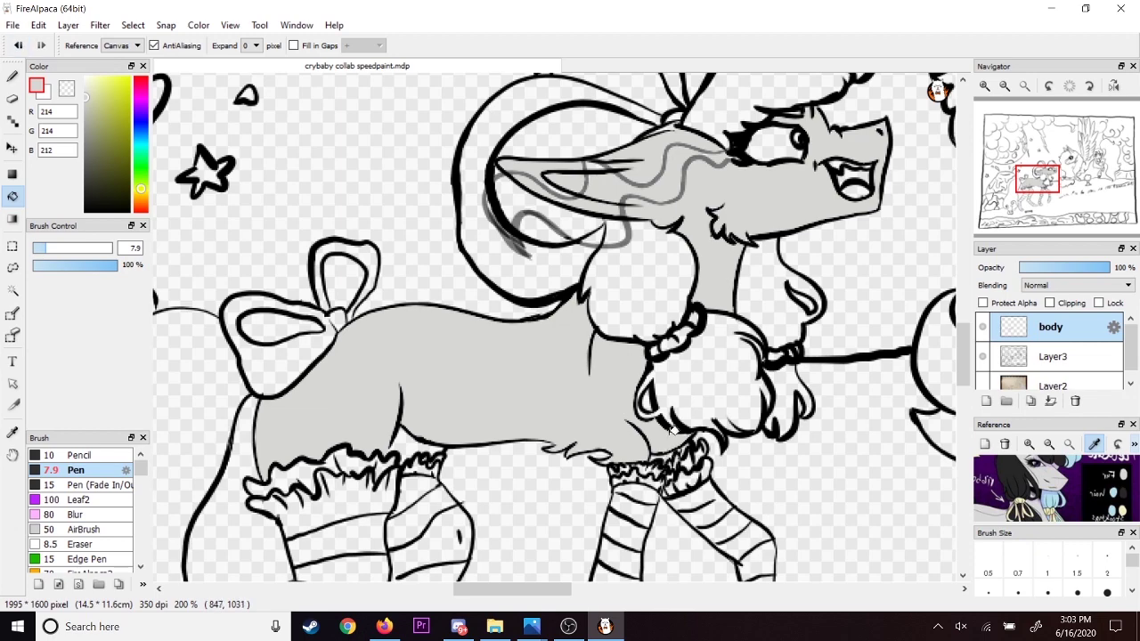
- Rename the hair layer as "hair and eyes"
scroll(422, 427, down, 5)
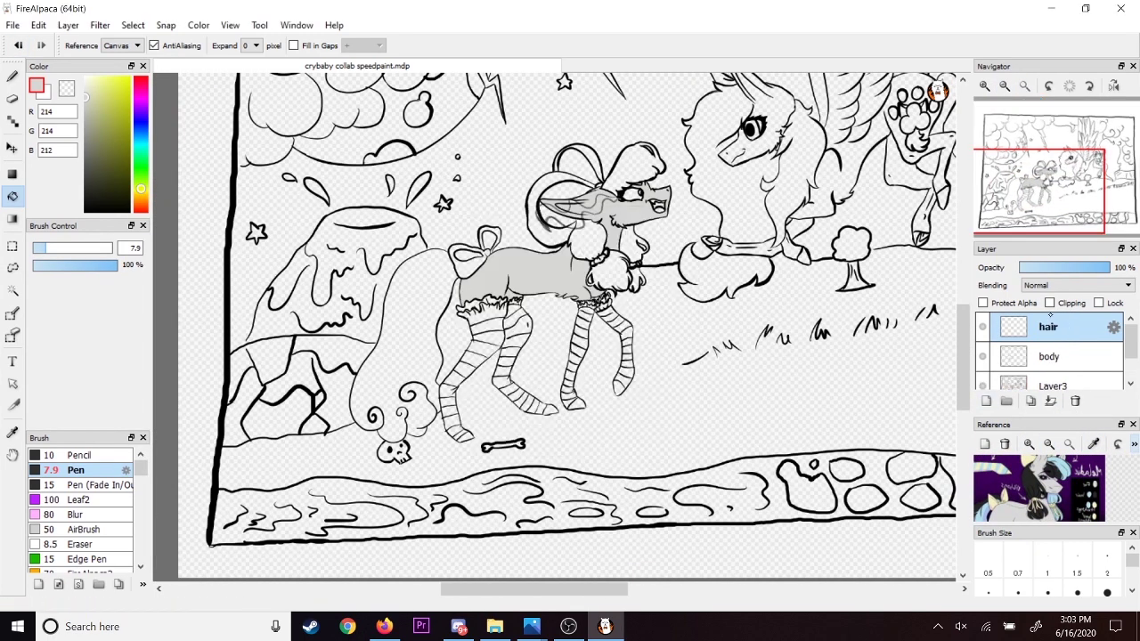
double_click(1068, 331)
text(hair and eyes)
key(Return)
- Add a new layer above "hair and eyes" and name it "accessories"
click(986, 402)
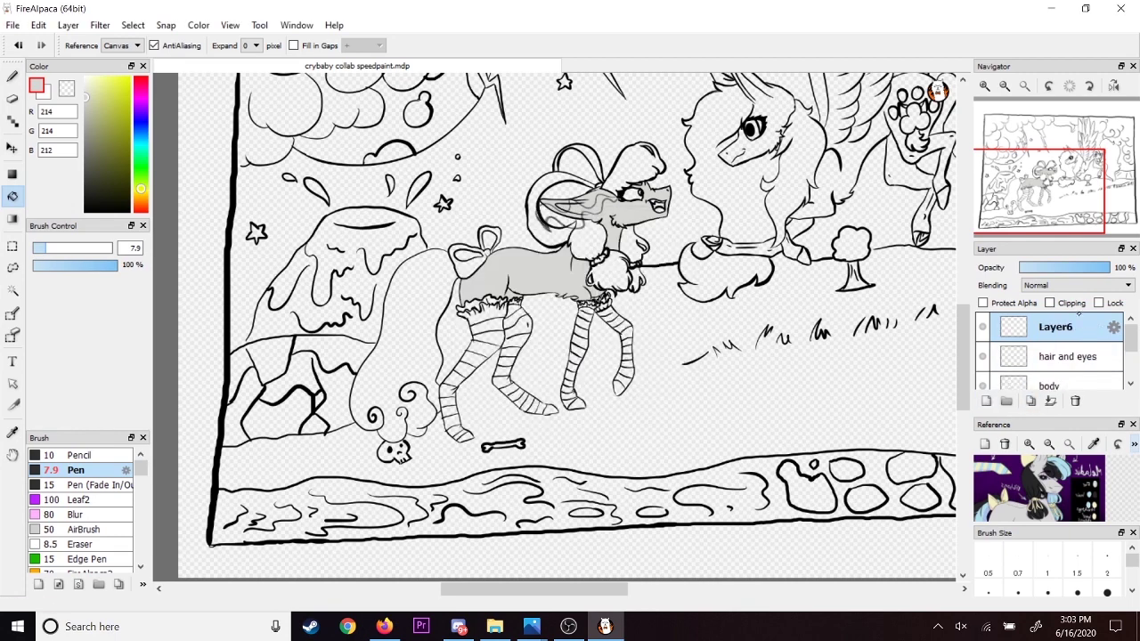
double_click(1068, 328)
text(bo)
key(Return)
- Mirror the reference image, sample its hair colours and fill the striped-legged pony's near hair puffs with white on the hair and eyes layer
click(1040, 492)
click(1134, 443)
click(1111, 504)
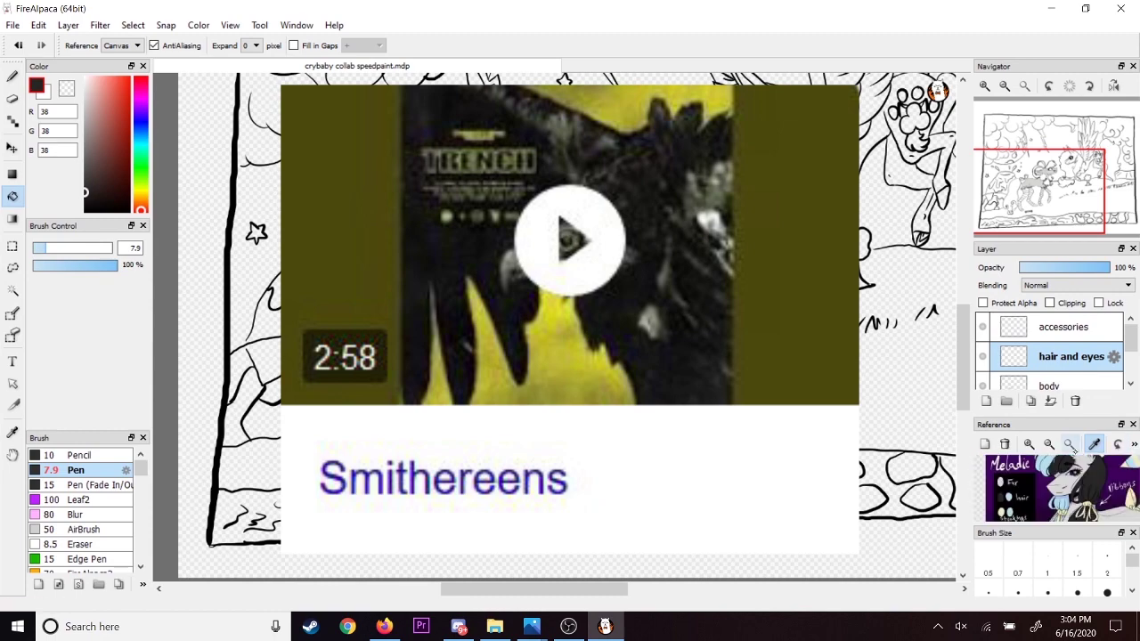
click(1069, 444)
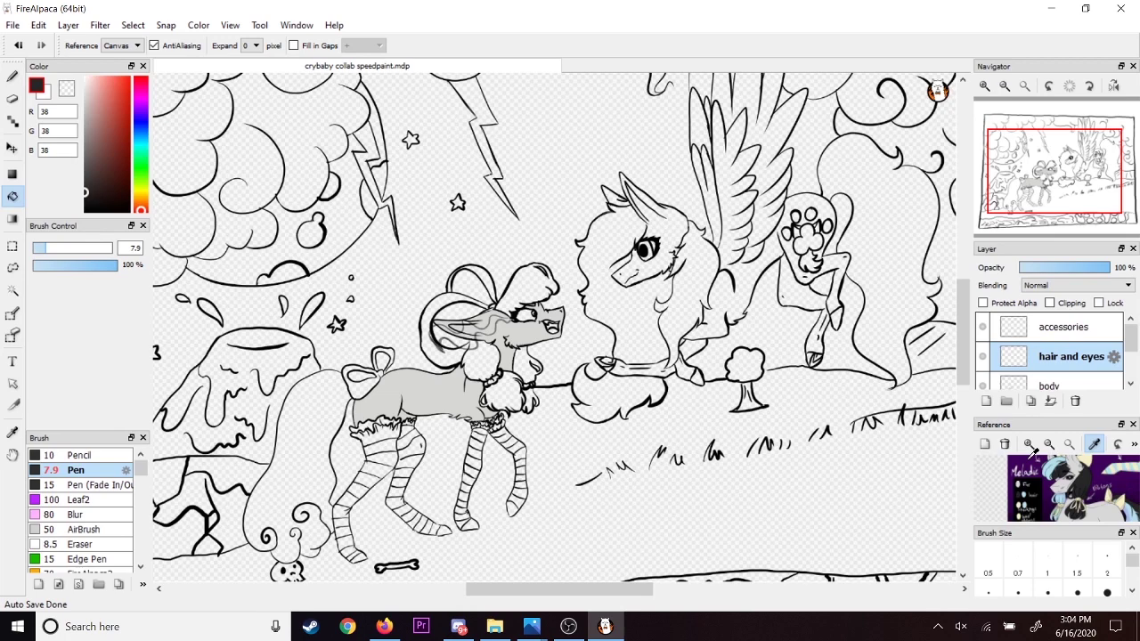
click(1020, 484)
click(482, 359)
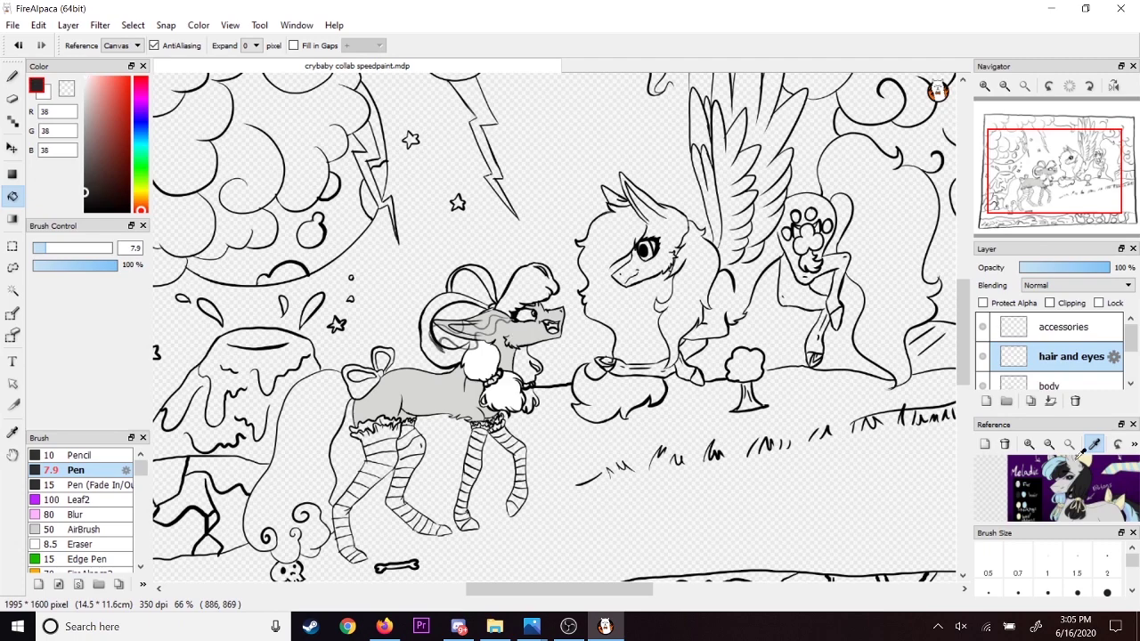
- Draw a curve dividing the striped-legged pony's forelock, filling the outer part dark grey (38, 38, 38) and the inner part white
key(b)
click(984, 86)
click(984, 85)
mouse_move(455, 236)
mouse_down()
mouse_move(475, 220)
mouse_move(524, 268)
mouse_up()
key(g)
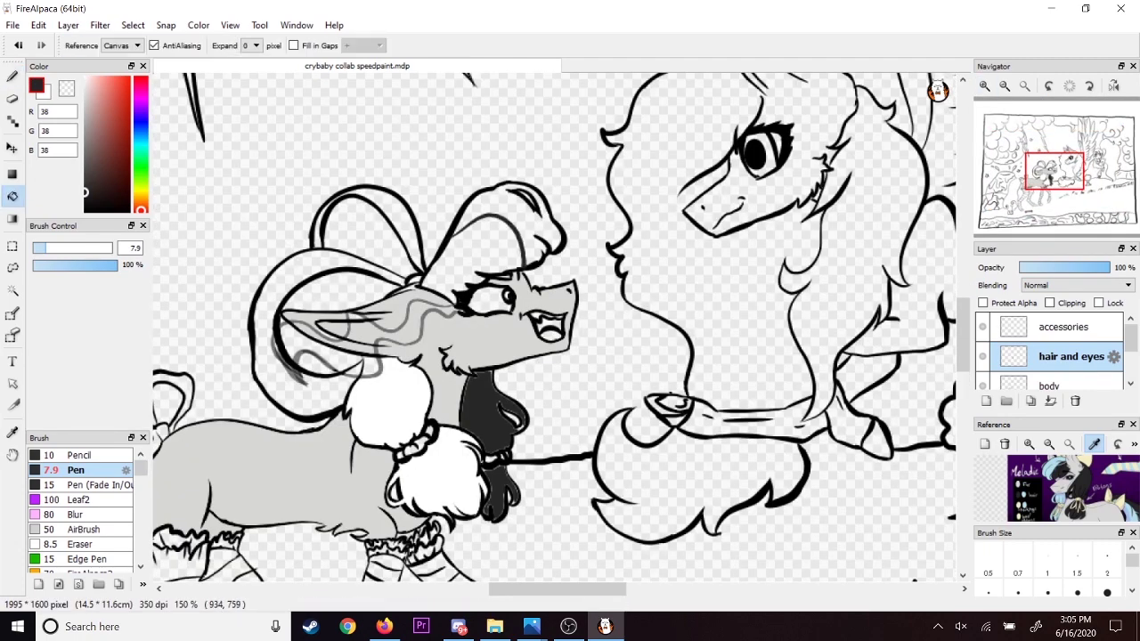
click(541, 217)
key(x)
click(477, 253)
- Draw a dividing curve down the striped-legged pony's tail, filling the outer side dark grey (38, 38, 38) and the inner side white
drag(1055, 171, 1024, 192)
click(1093, 443)
drag(1086, 501, 1024, 459)
key(b)
key(x)
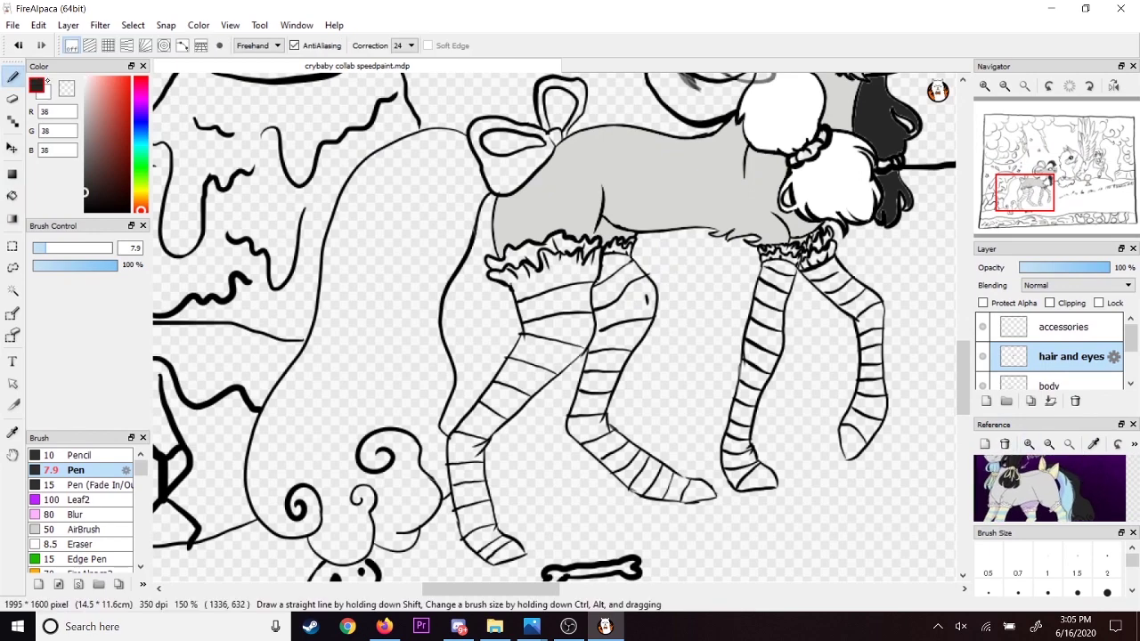
mouse_move(474, 151)
mouse_down()
mouse_move(382, 233)
mouse_move(310, 489)
mouse_up()
key(g)
click(343, 267)
key(x)
click(383, 338)
- On the accessories layer, fill the hair tie between the white puffs with cream (244, 239, 199) sampled from the reference
click(1005, 85)
click(1005, 86)
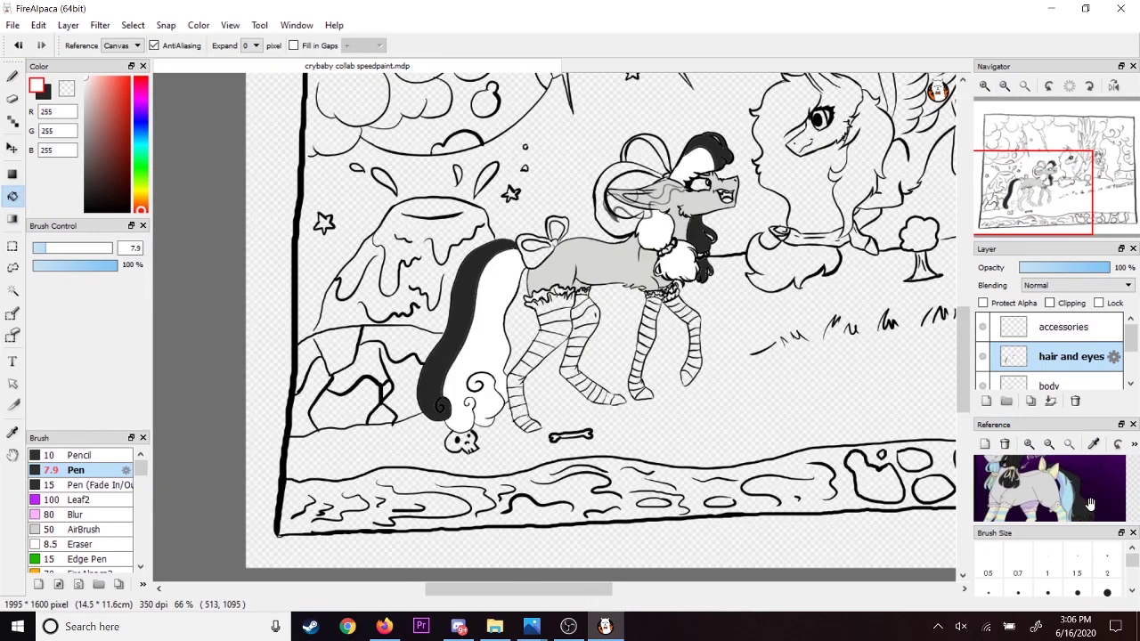
drag(1029, 191, 1044, 180)
click(1074, 324)
click(1028, 443)
drag(1060, 476, 1034, 491)
click(1094, 444)
click(1040, 483)
triple_click(985, 85)
click(534, 316)
click(553, 307)
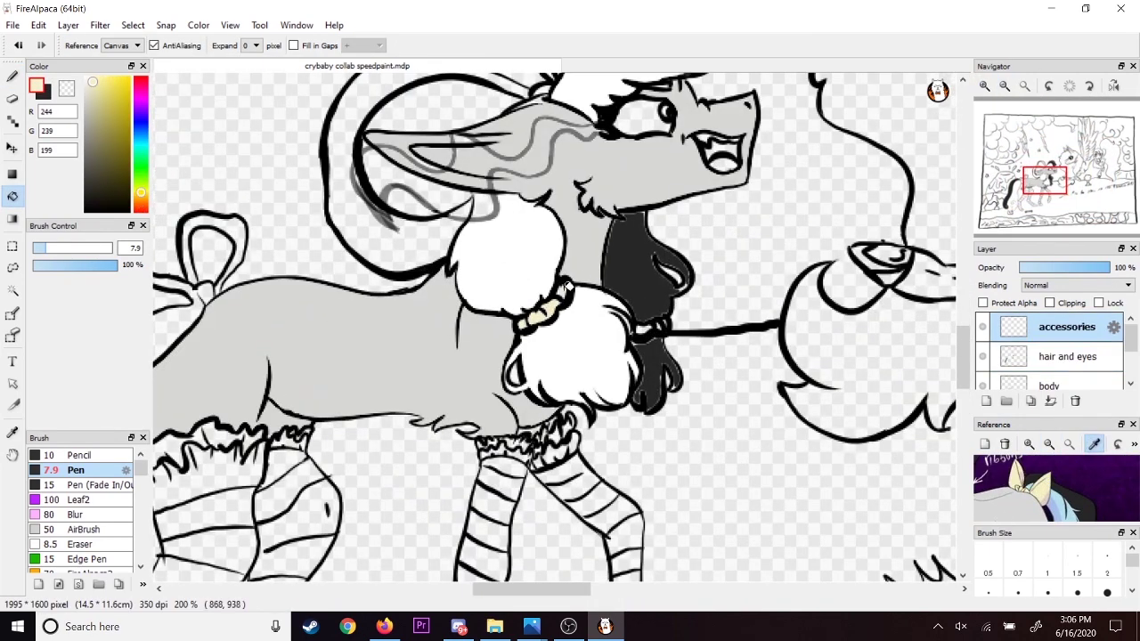
- Fill the striped-legged pony's bows and the hair tie on its dark strand with the same cream
scroll(356, 240, up, 2)
click(446, 260)
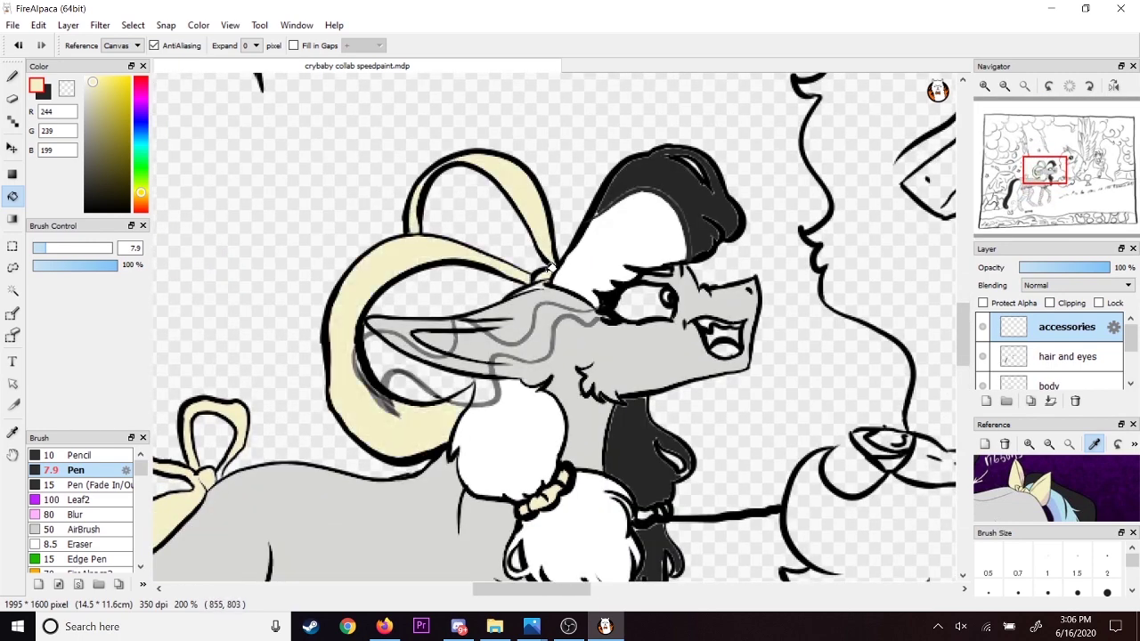
double_click(1004, 85)
click(985, 85)
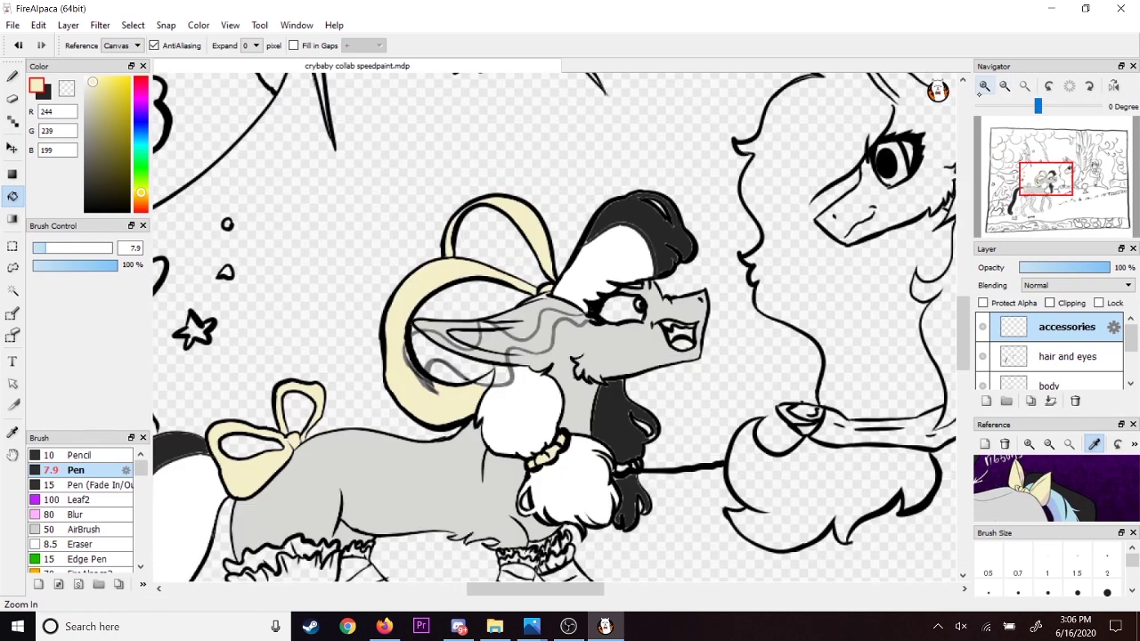
click(623, 467)
click(13, 76)
click(13, 196)
click(492, 376)
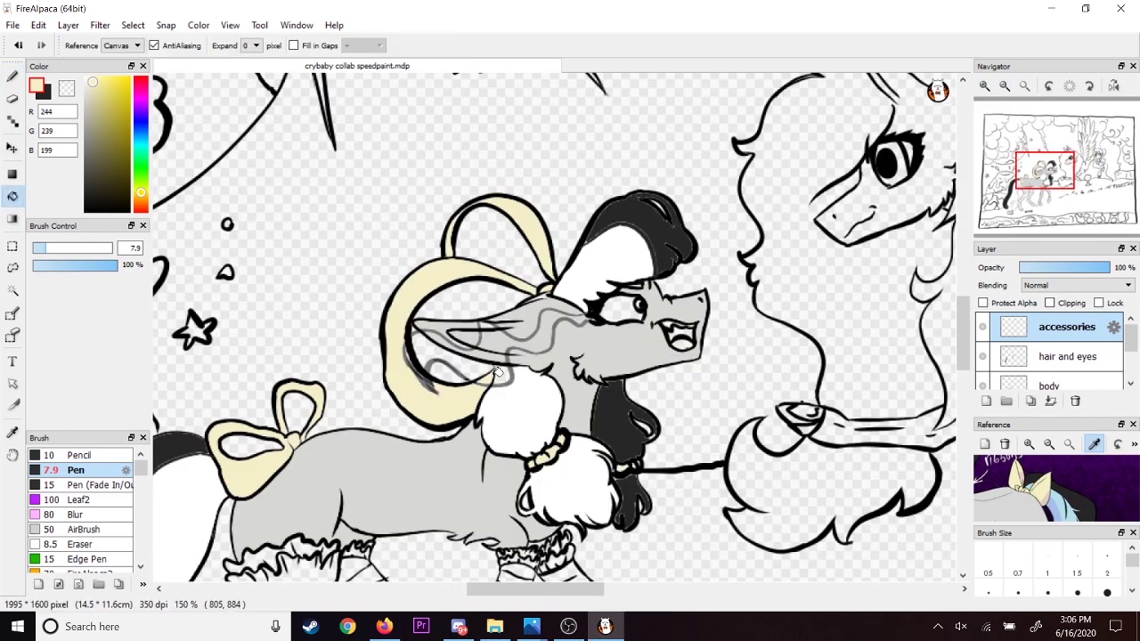
- On the hair and eyes layer, fill the striped-legged pony's iris with purple (86, 29, 162) sampled from the reference
click(47, 94)
click(86, 77)
click(1078, 355)
click(1093, 443)
click(1049, 444)
drag(1068, 497, 1067, 447)
click(1049, 444)
click(1029, 444)
click(1029, 445)
click(1093, 443)
click(998, 482)
triple_click(984, 85)
drag(1056, 189, 1053, 177)
click(486, 323)
- Fill the white of the striped-legged pony's eye with pure white (255, 255, 255) and select Layer3
key(b)
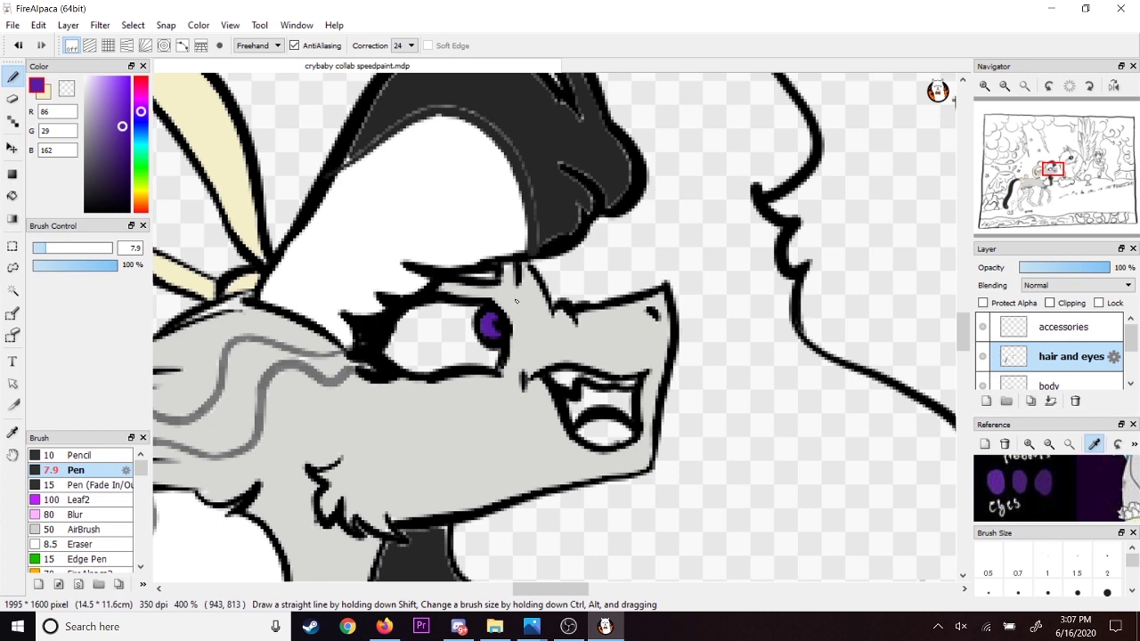
scroll(1074, 366, down, 1)
click(1074, 366)
scroll(555, 328, down, 3)
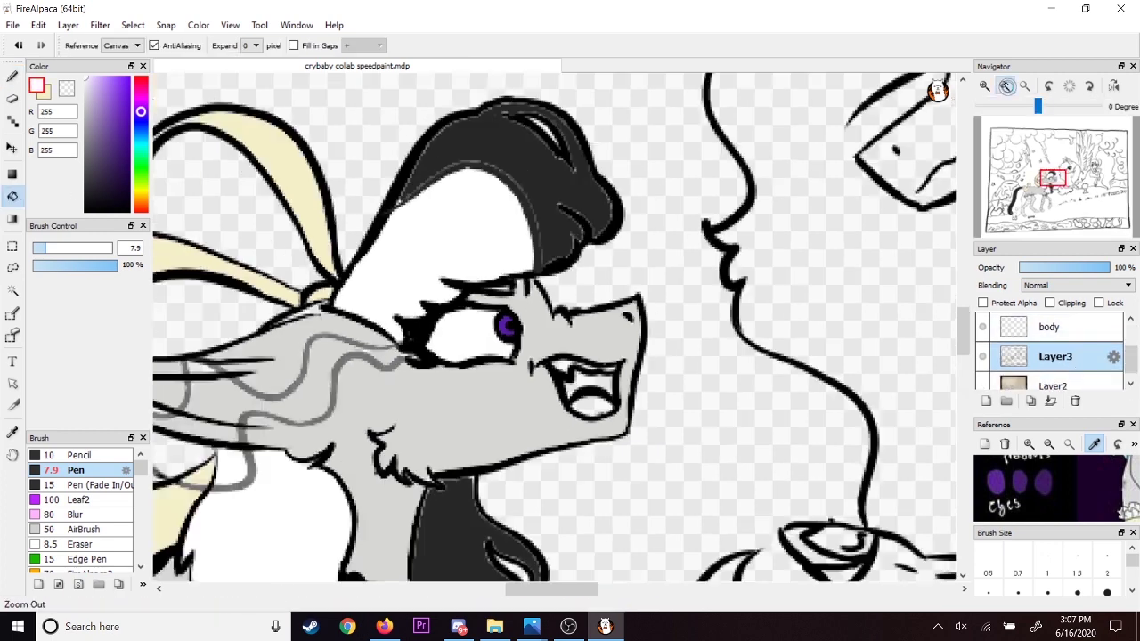
- Select the accessories layer and sample the socks' pale blue (174, 226, 239) and pale yellow (239, 240, 196) from the reference
click(1094, 444)
scroll(1067, 356, up, 2)
click(1066, 327)
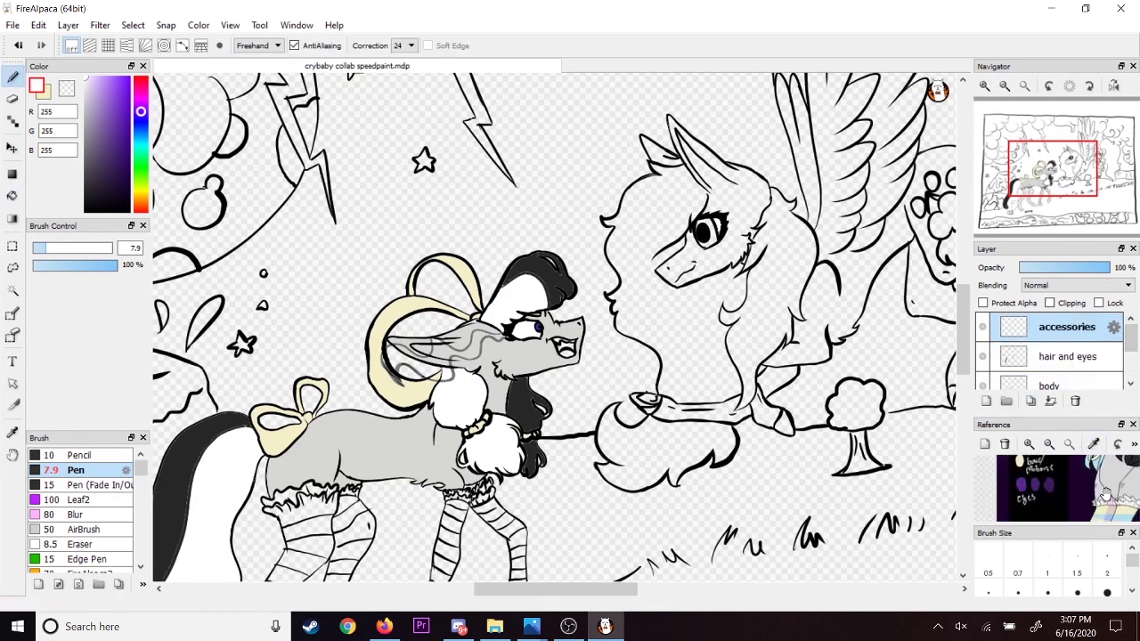
drag(1113, 503, 1024, 468)
click(1094, 443)
click(1052, 496)
click(1093, 443)
click(1061, 485)
click(12, 196)
click(46, 93)
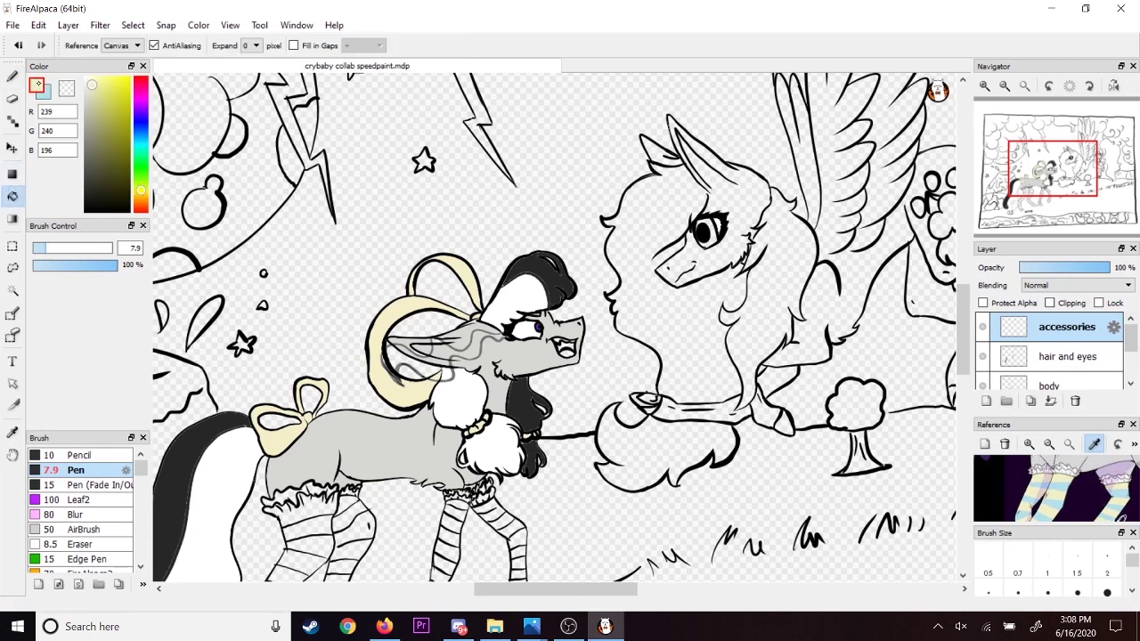
- Fill alternating sock stripes on the striped-legged pony's legs with the sampled pale yellow and pale blue
scroll(491, 514, up, 1)
drag(492, 514, 657, 358)
click(657, 358)
click(12, 76)
click(13, 196)
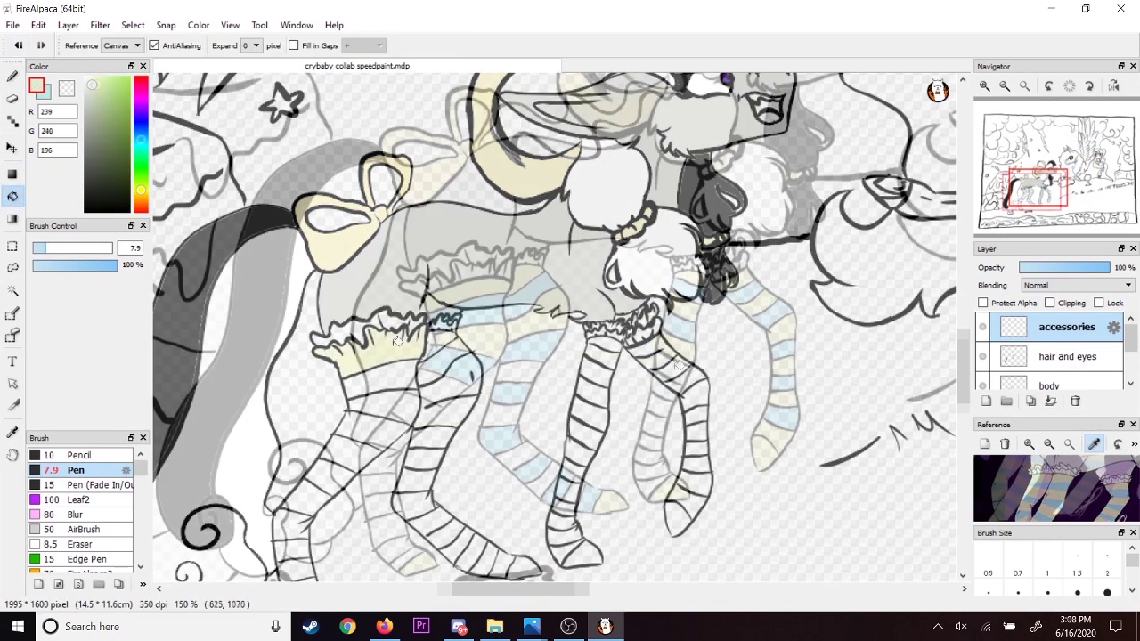
click(411, 411)
click(376, 459)
click(382, 505)
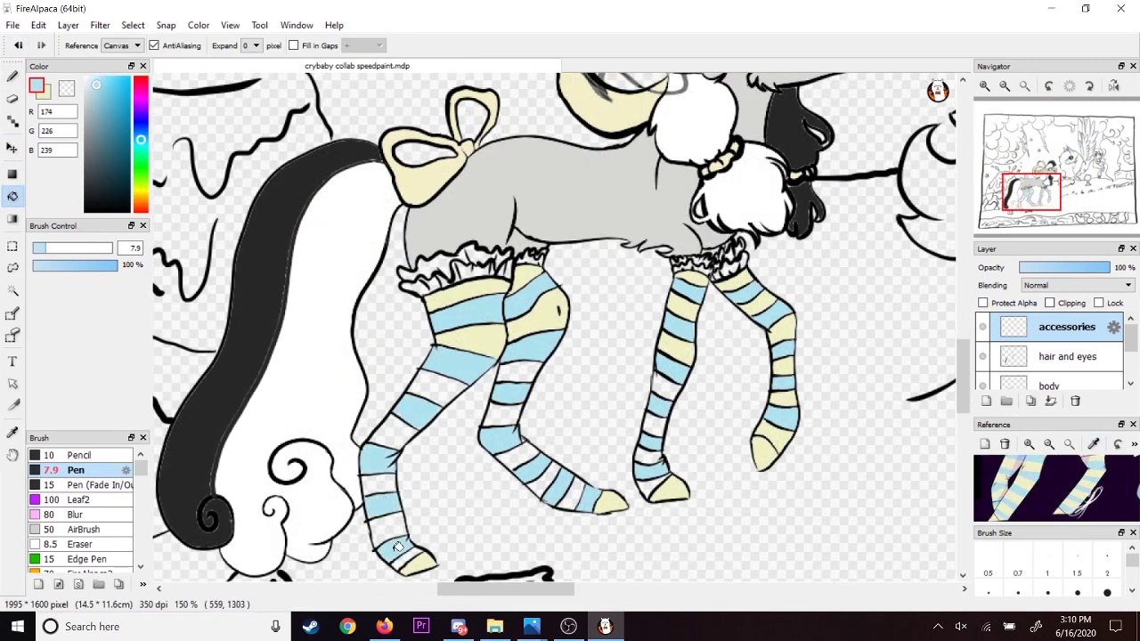
- Fill the remaining empty sock stripes with pale yellow (239, 240, 196), from the hind legs to the front leg
key(x)
click(408, 557)
click(390, 528)
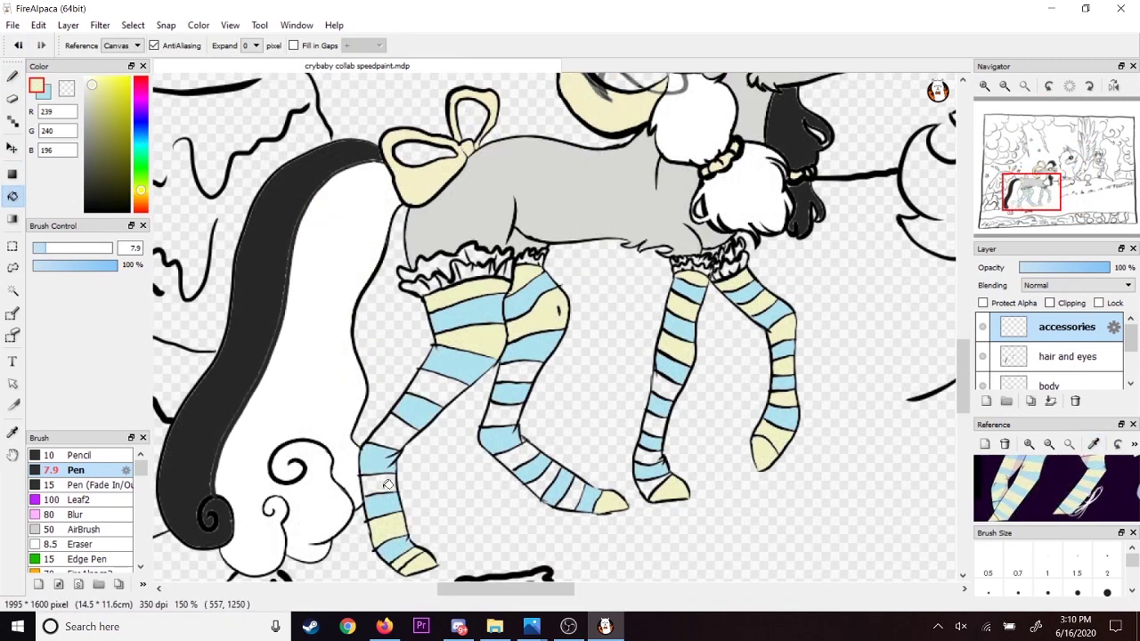
click(382, 485)
click(390, 435)
click(441, 387)
click(519, 371)
click(505, 416)
click(687, 365)
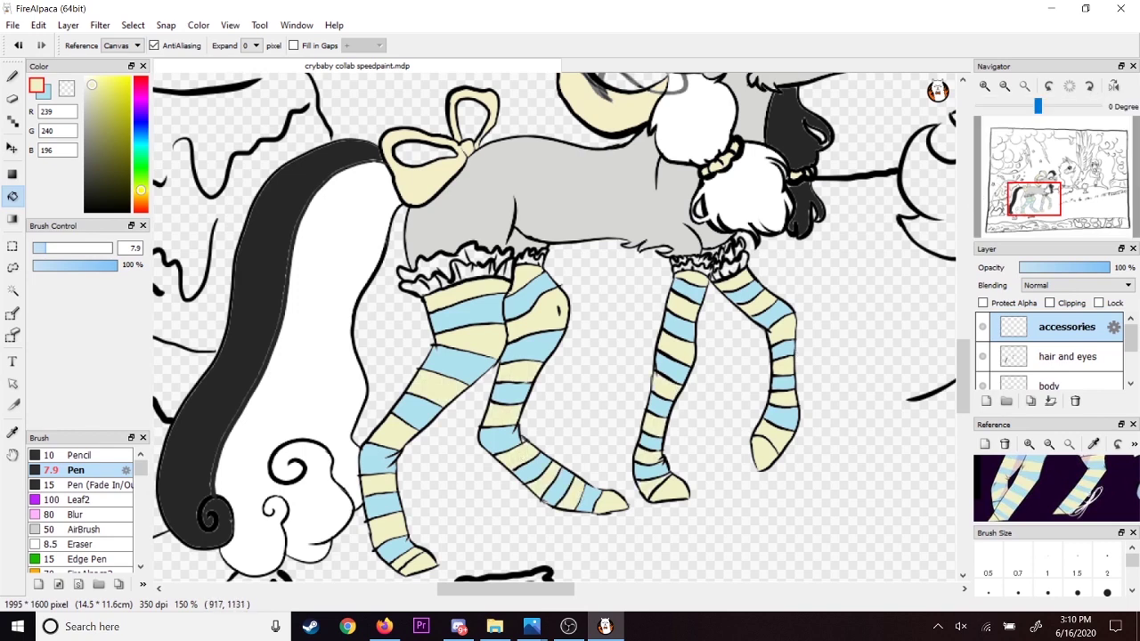
- Draw an extra black stripe line across the toe of the raised front sock and fill the new stripe pale blue
key(b)
alt+click(791, 234)
drag(760, 426, 785, 444)
key(x)
key(g)
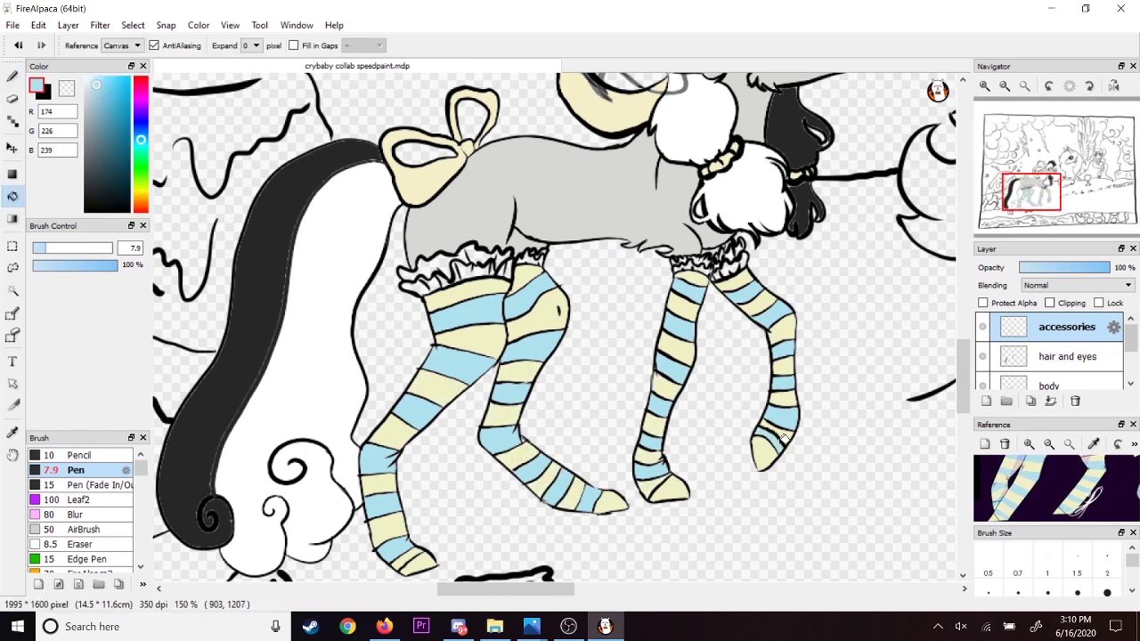
- Draw extra black stripe lines across the toe of the near hind sock, undoing the first fill attempt and reinforcing the lines
key(b)
key(x)
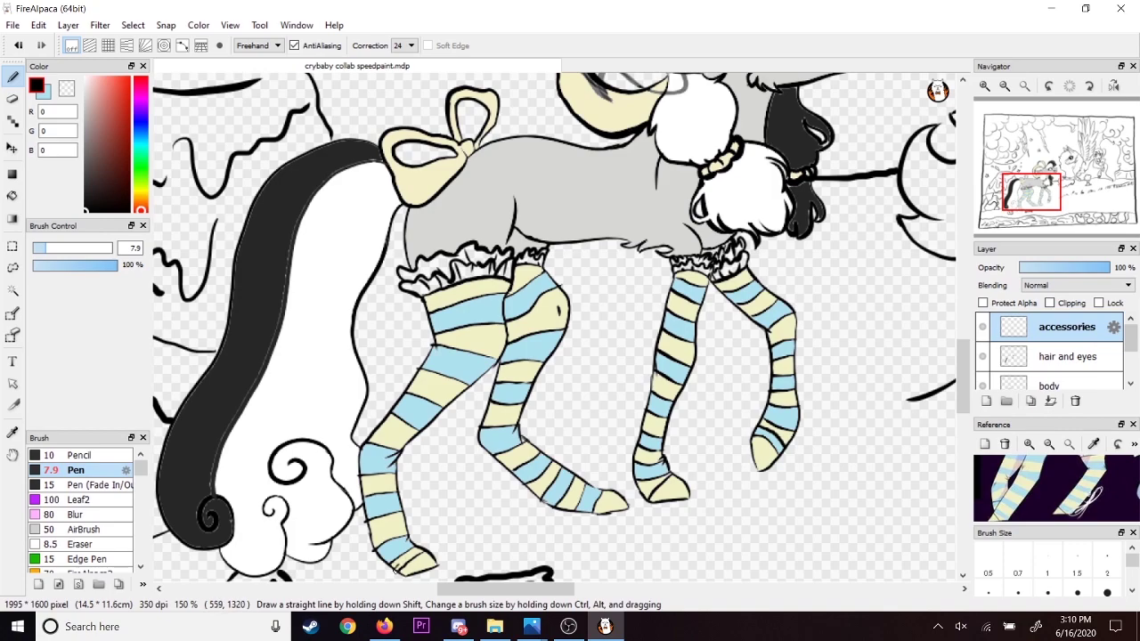
drag(399, 564, 420, 550)
key(x)
key(g)
click(18, 45)
click(984, 86)
click(984, 86)
drag(1034, 188, 1021, 206)
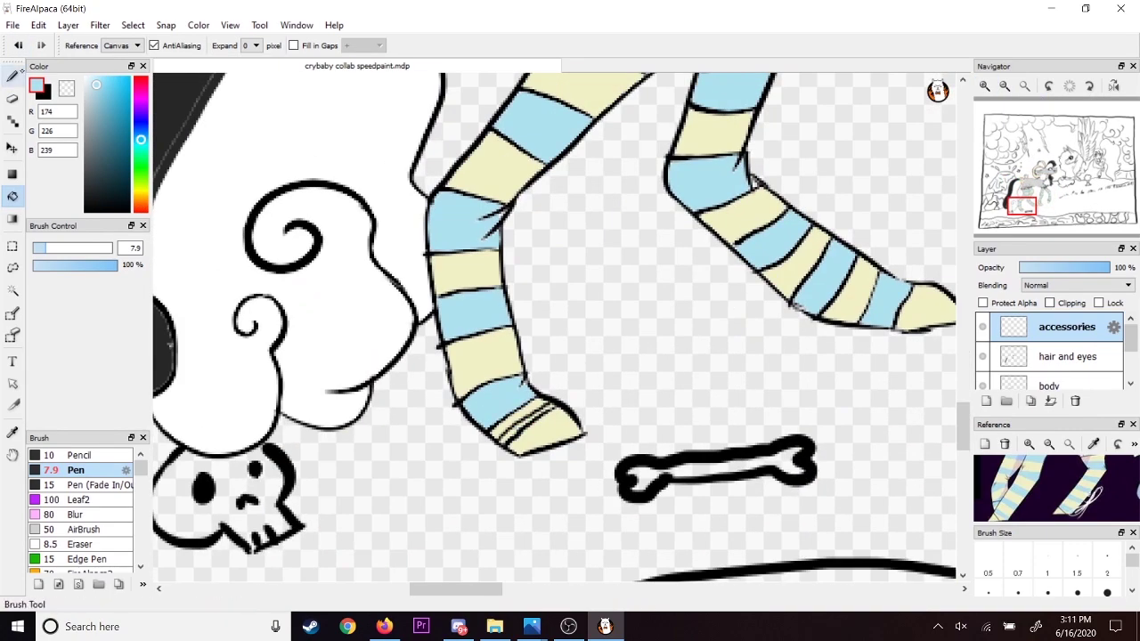
click(13, 76)
drag(505, 441, 551, 407)
- Fill the winged pony's head, body and legs with pink (254, 206, 246) on the body layer
click(1006, 87)
click(1006, 87)
click(1005, 86)
click(1005, 86)
click(984, 86)
drag(1035, 189, 1059, 164)
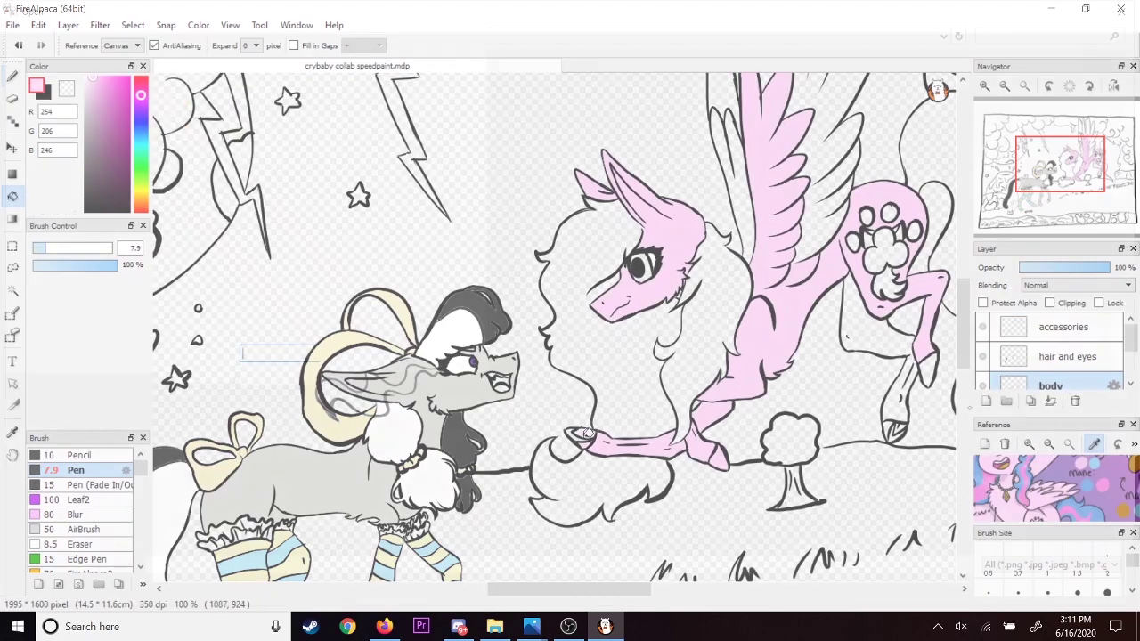
scroll(553, 327, up, 1)
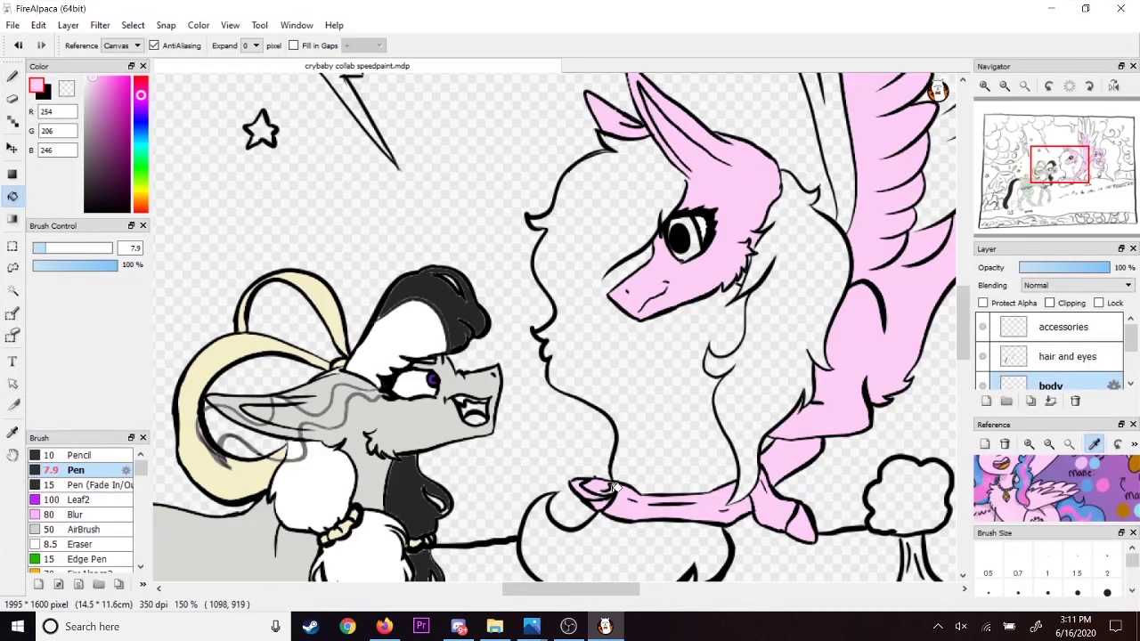
drag(659, 125, 532, 525)
click(674, 368)
scroll(675, 368, down, 2)
click(711, 505)
click(730, 556)
- Fill the remaining empty feathers of the winged pony's wings with the same pink
click(625, 405)
click(695, 347)
click(657, 258)
click(610, 267)
click(648, 267)
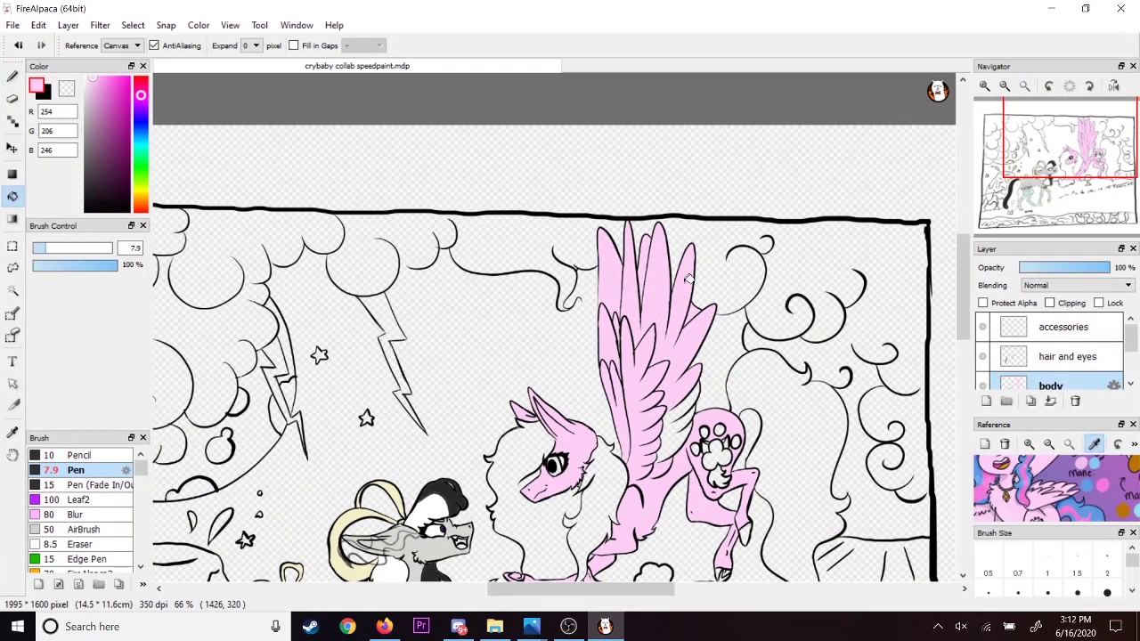
click(682, 417)
- Fill the unpainted part of the winged pony's lower hind hoof with the same pink
click(984, 86)
click(1083, 165)
click(983, 86)
drag(1083, 167, 1081, 182)
click(755, 365)
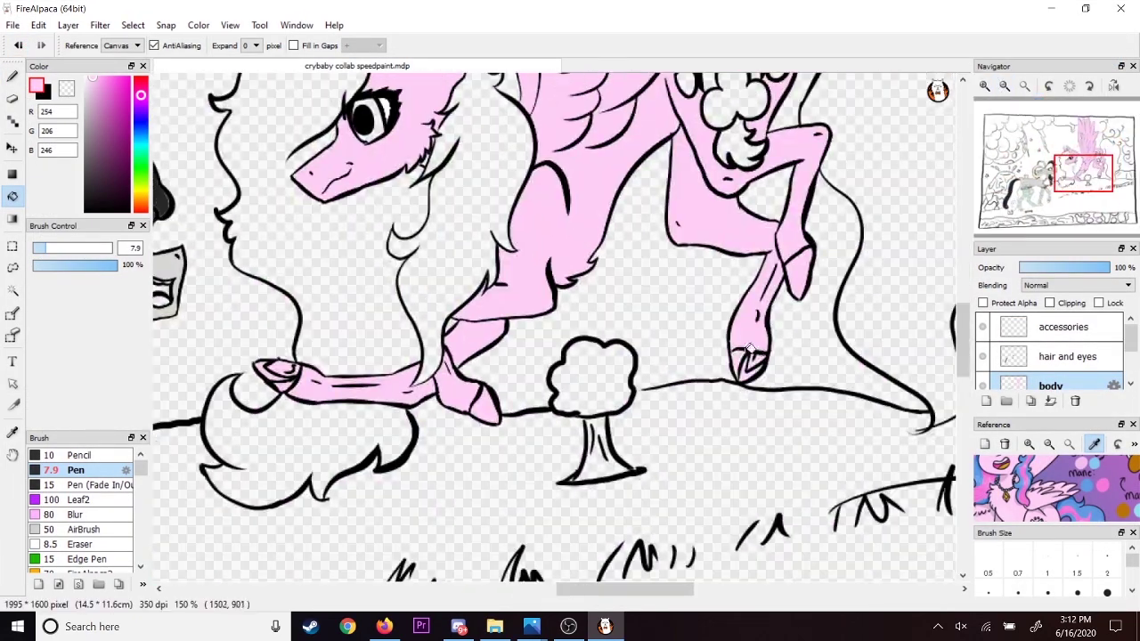
- On the hair and eyes layer, fill the winged pony's iris with light blue (133, 202, 239) sampled from the reference
click(1006, 87)
click(1005, 87)
click(1069, 357)
click(1029, 443)
click(1095, 443)
click(990, 477)
click(984, 87)
click(1072, 160)
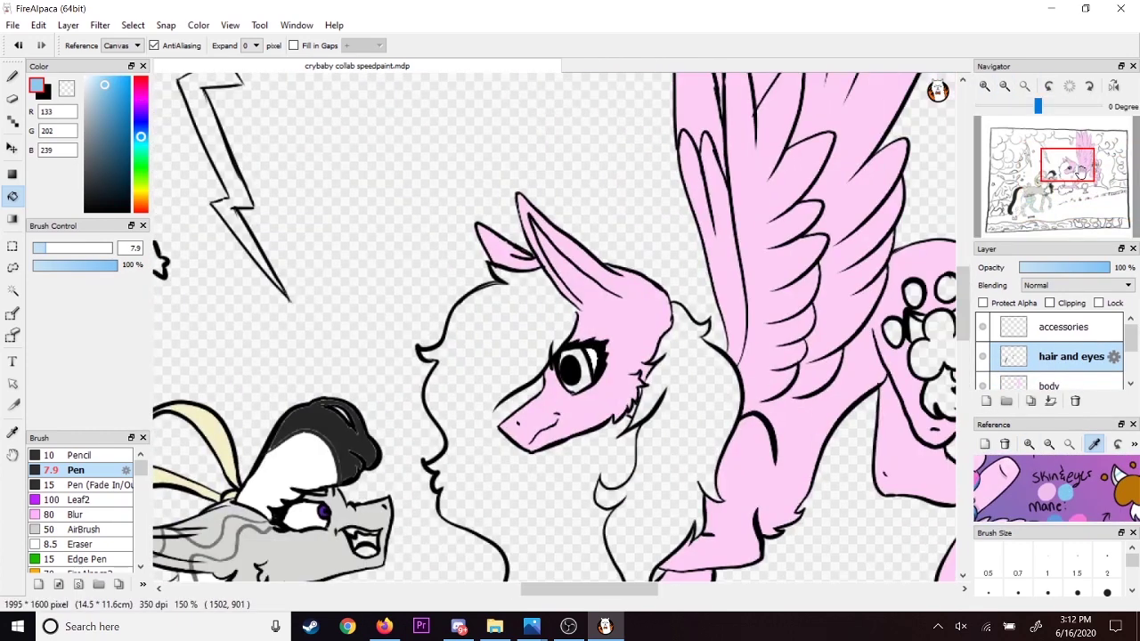
click(984, 86)
click(599, 390)
- Sample the mane's blue (97, 156, 226) from the reference and fill the front of the winged pony's mane
click(1094, 443)
mouse_move(1015, 489)
mouse_down()
mouse_move(1117, 491)
mouse_move(1023, 485)
mouse_up()
click(1095, 444)
click(1046, 502)
click(555, 288)
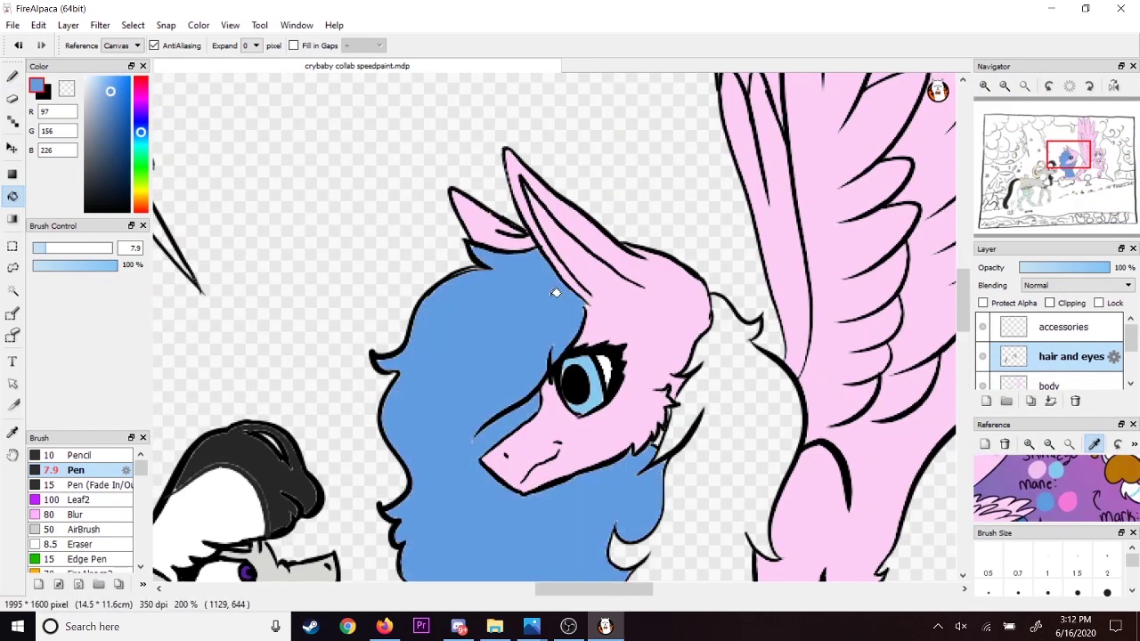
- Fill the winged pony's tail and the lower end of its mane with the same blue
click(1006, 87)
click(899, 240)
click(1005, 86)
click(607, 387)
- On the accessories layer, fill the pads of the winged pony's paw mark with brown (183, 115, 6) sampled from the reference
click(1063, 327)
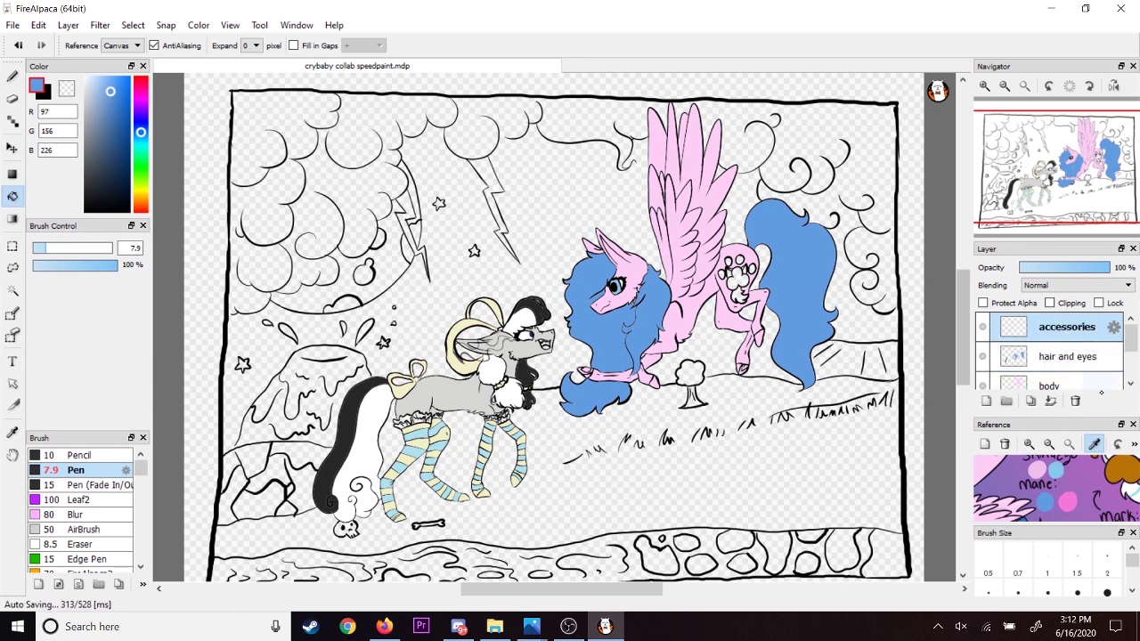
click(1115, 473)
click(1094, 444)
drag(1104, 480, 1030, 480)
click(984, 87)
click(984, 86)
click(1089, 172)
drag(1089, 172, 1090, 167)
click(627, 342)
click(670, 316)
click(632, 288)
click(597, 293)
click(579, 333)
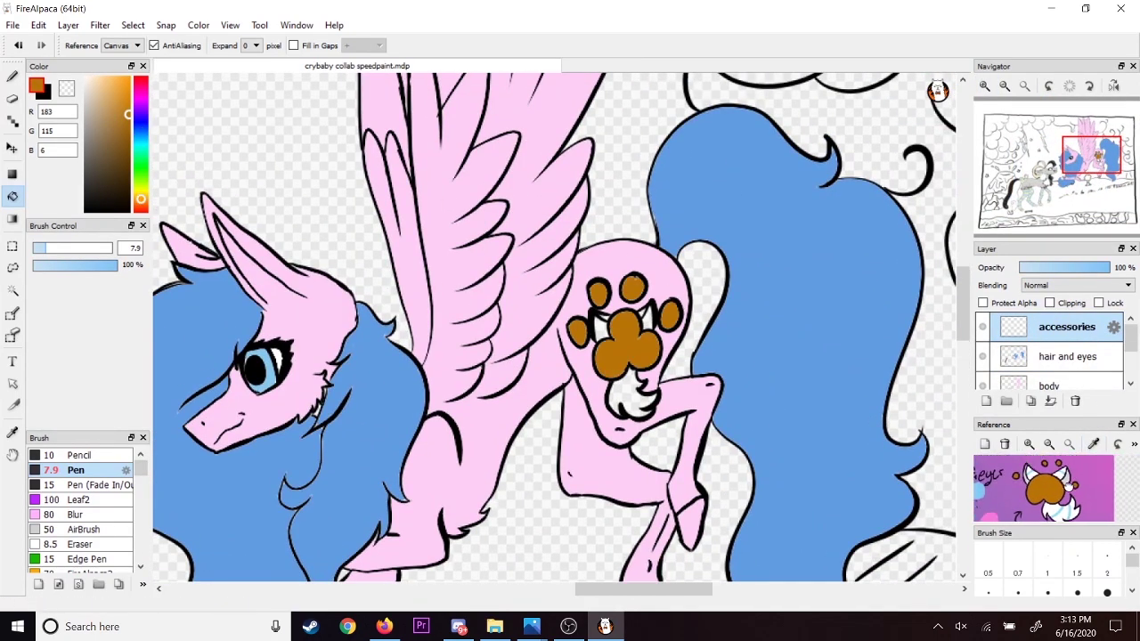
- Fill the paw mark's ears and tail with white, and paint light blue stripes across its tail with the layer's alpha protected
click(1061, 506)
click(629, 396)
click(1030, 443)
click(1094, 443)
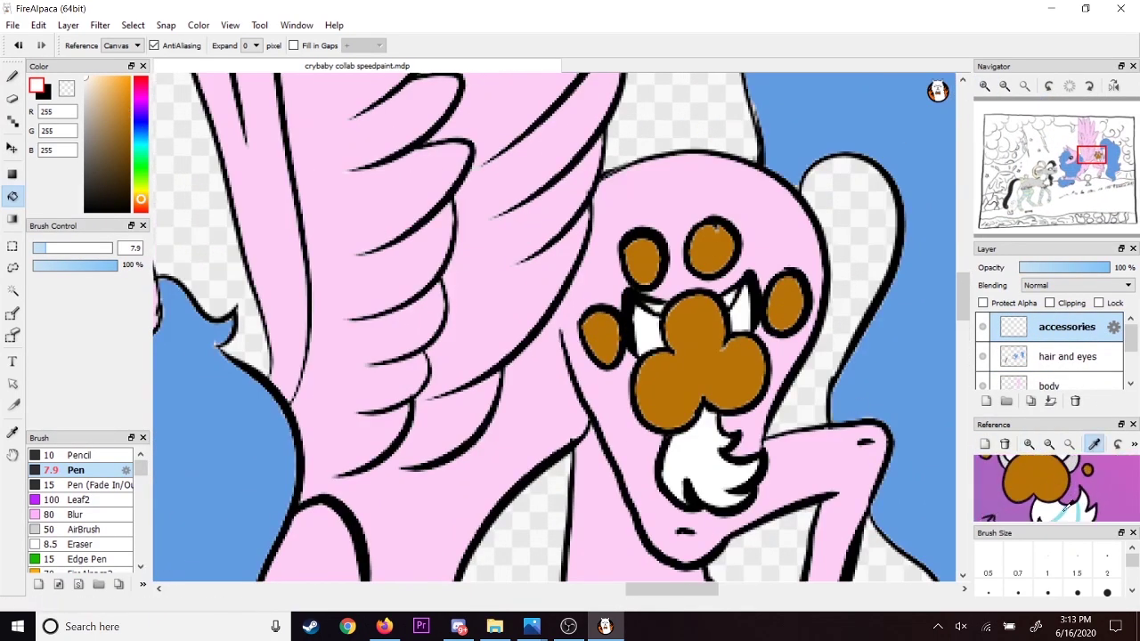
click(1060, 513)
click(16, 78)
click(983, 303)
- Sample light grey (216, 216, 216) from the reference and fill the paw mark's ear with it
click(1074, 462)
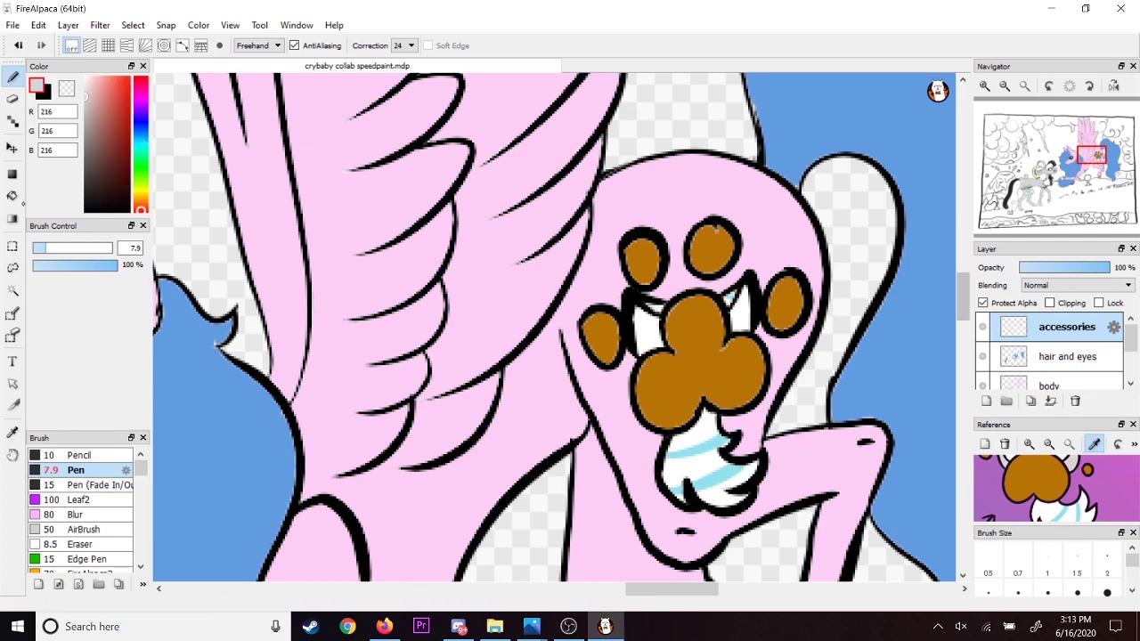
click(13, 196)
click(648, 331)
- On the hair and eyes layer, draw a wavy pink (244, 120, 217) stripe line down the winged pony's tail with the pen
click(1004, 86)
click(1004, 86)
click(1005, 86)
click(1004, 87)
click(1092, 357)
click(1066, 502)
click(12, 77)
click(985, 87)
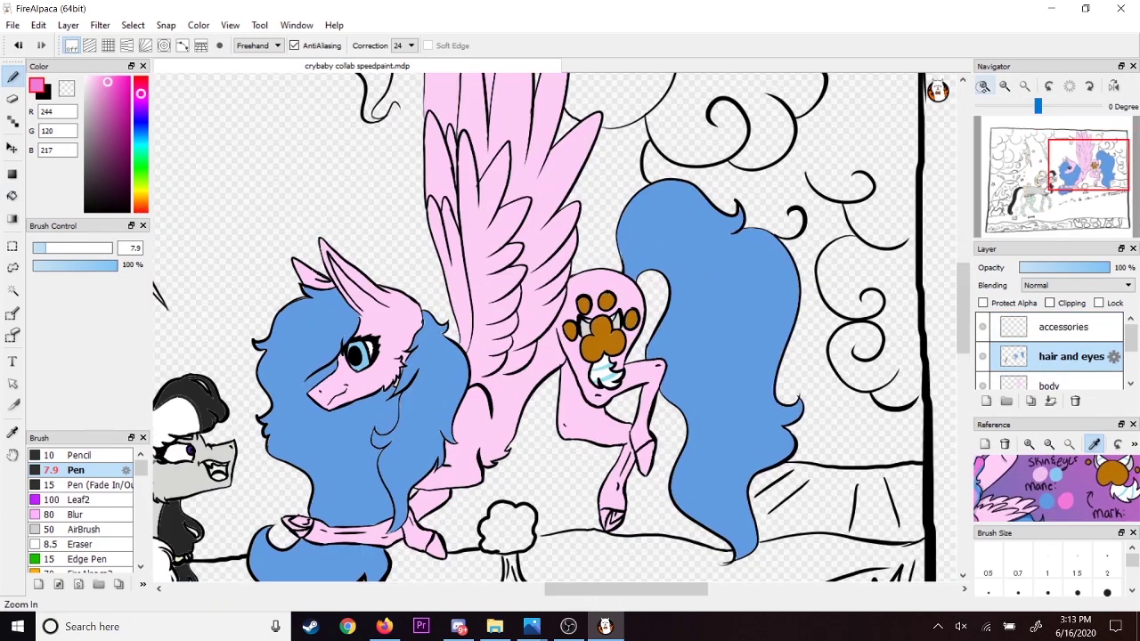
drag(1086, 167, 1094, 160)
mouse_move(599, 225)
mouse_down()
mouse_move(633, 176)
mouse_move(712, 510)
mouse_up()
key(ctrl+z)
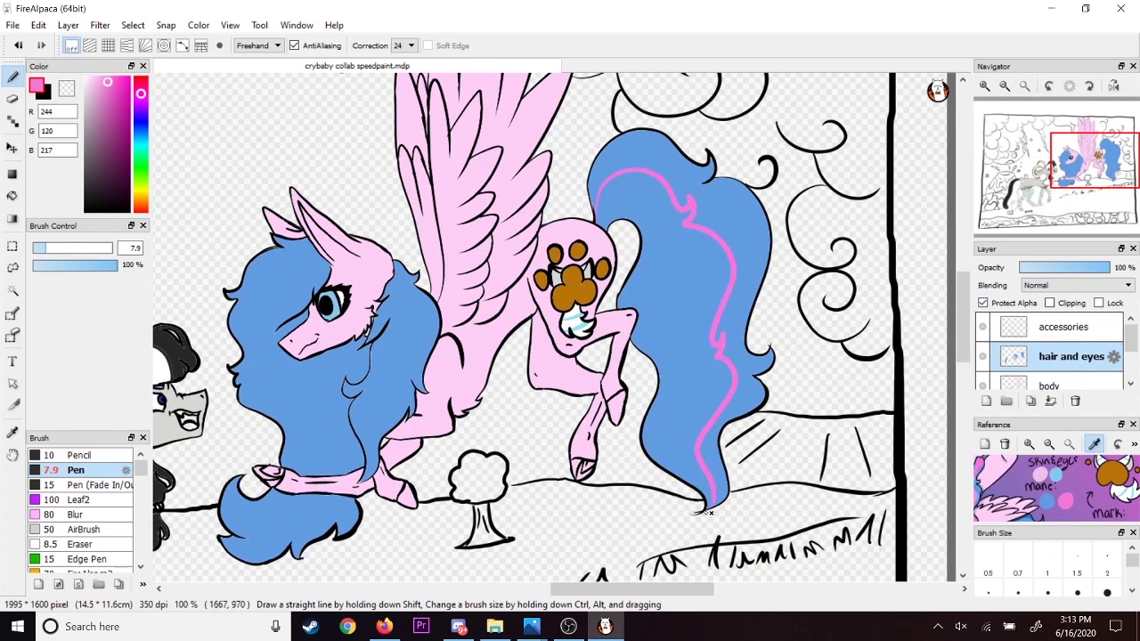
drag(595, 203, 699, 391)
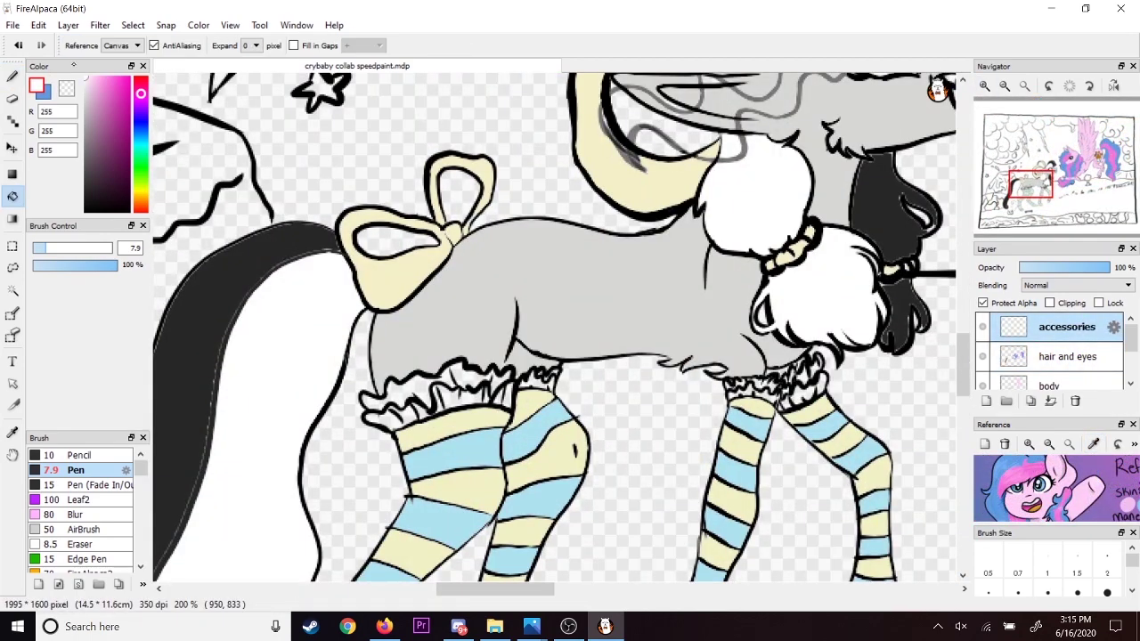
- Fill the lace frill on the grey pony's hind stocking with white on the accessories layer
drag(424, 389, 455, 397)
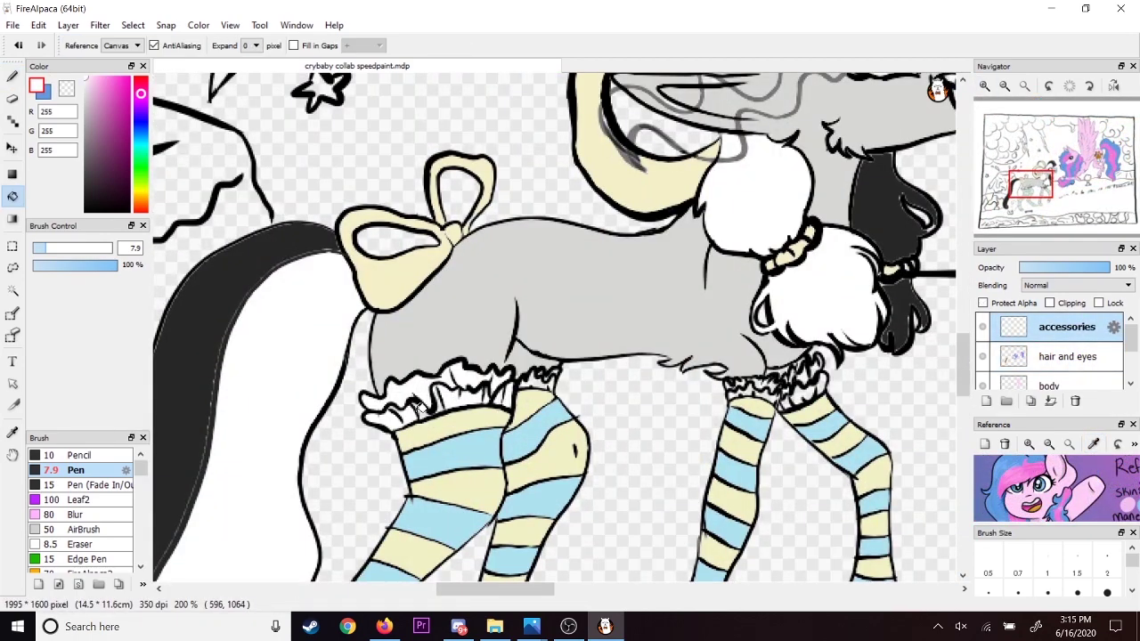
key(b)
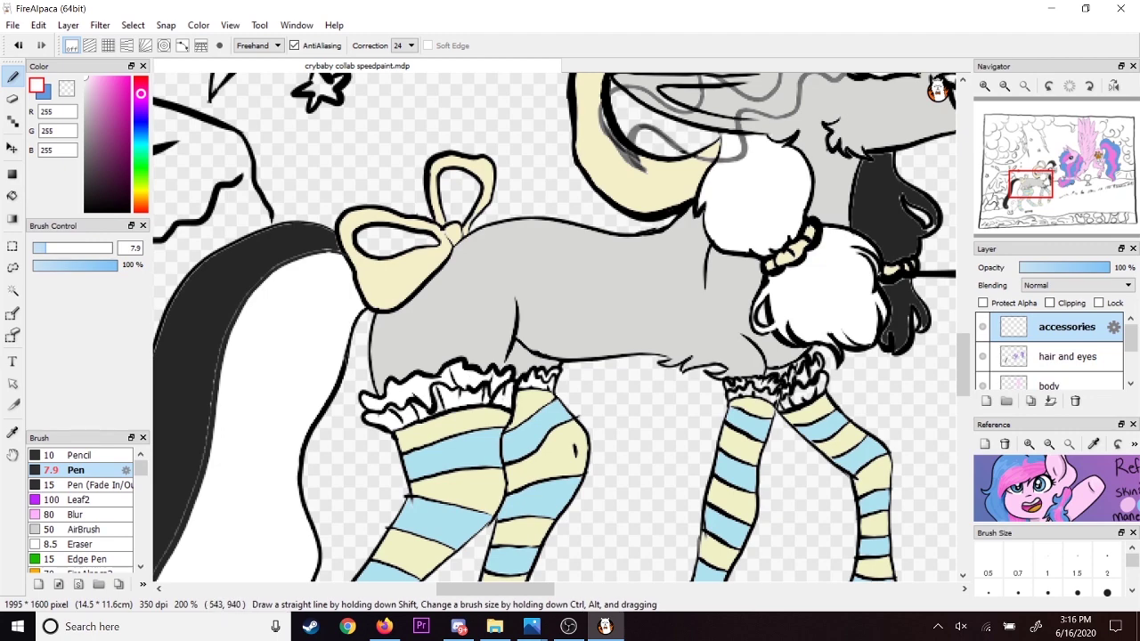
- Add a new layer above the accessories layer and name it "my background"
click(1005, 87)
click(1004, 86)
click(1005, 86)
click(1040, 180)
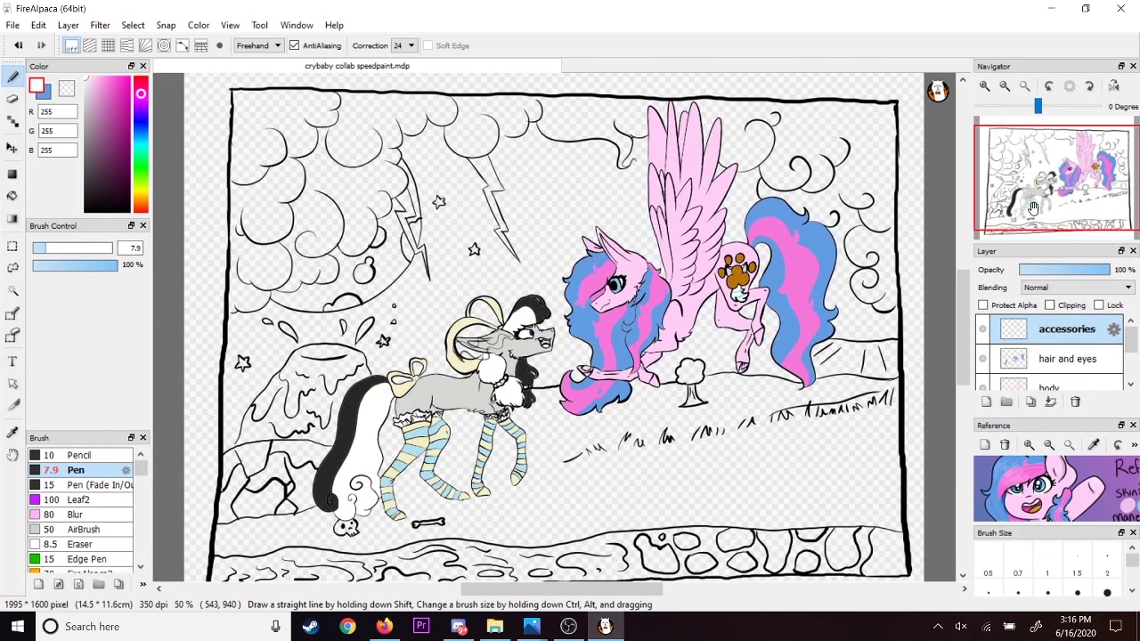
key(ctrl+shift+n)
double_click(1073, 328)
text(my background)
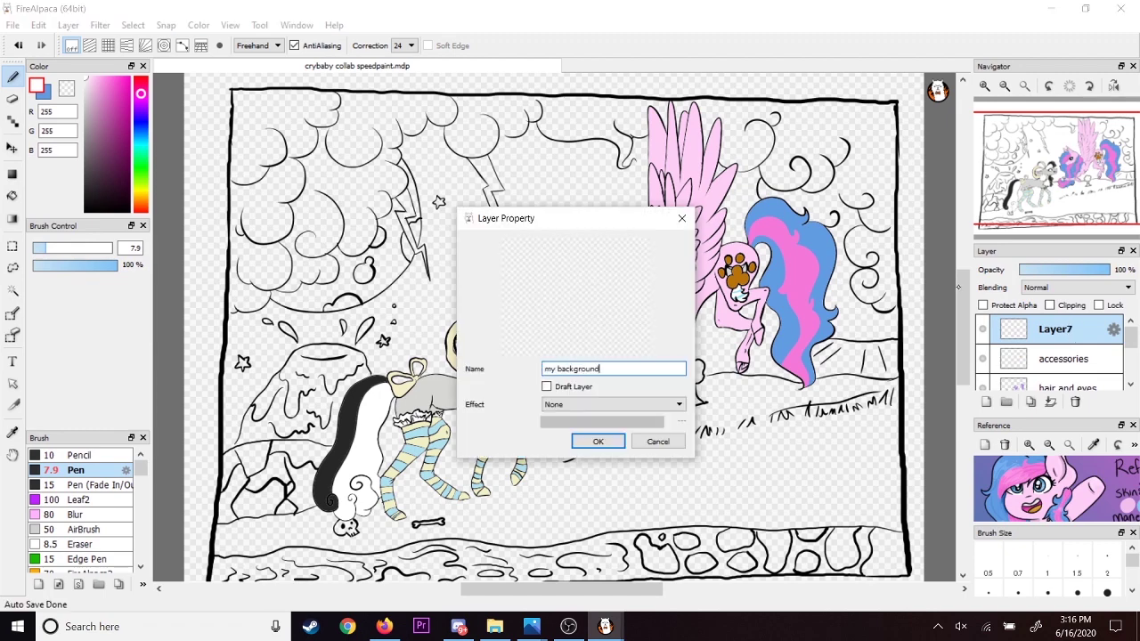
key(Return)
- Add another layer above it and name it "nighmare's background"
click(986, 405)
double_click(1065, 331)
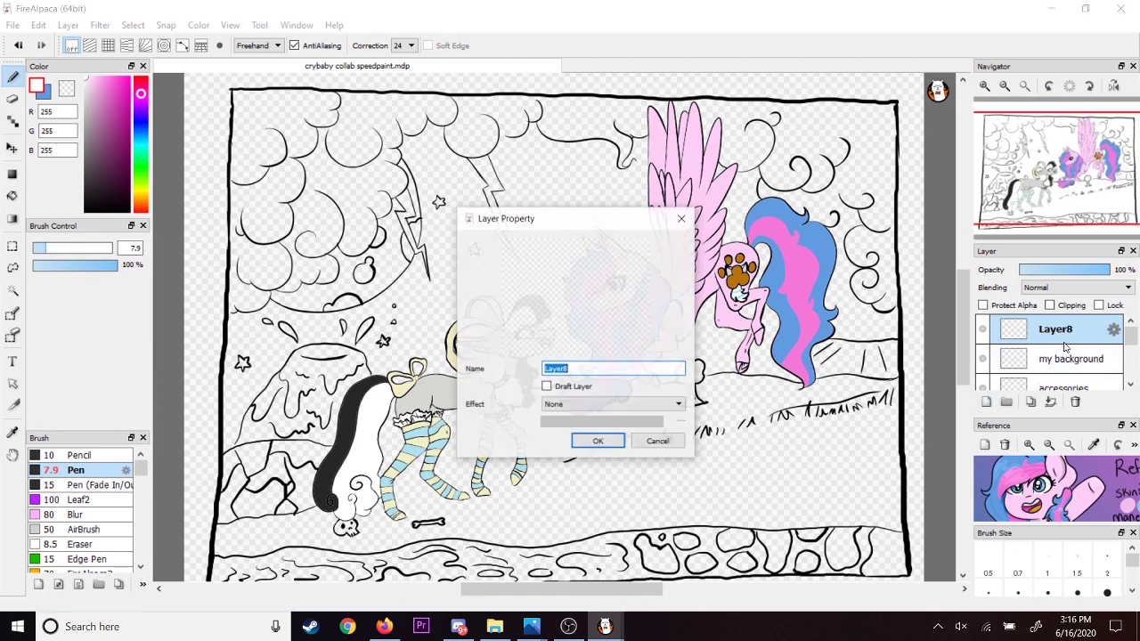
text(nighmare's background)
key(Return)
- On the my background layer, draw a jagged green (62, 186, 103) dividing line from the horizon down to the stone wall
click(1068, 358)
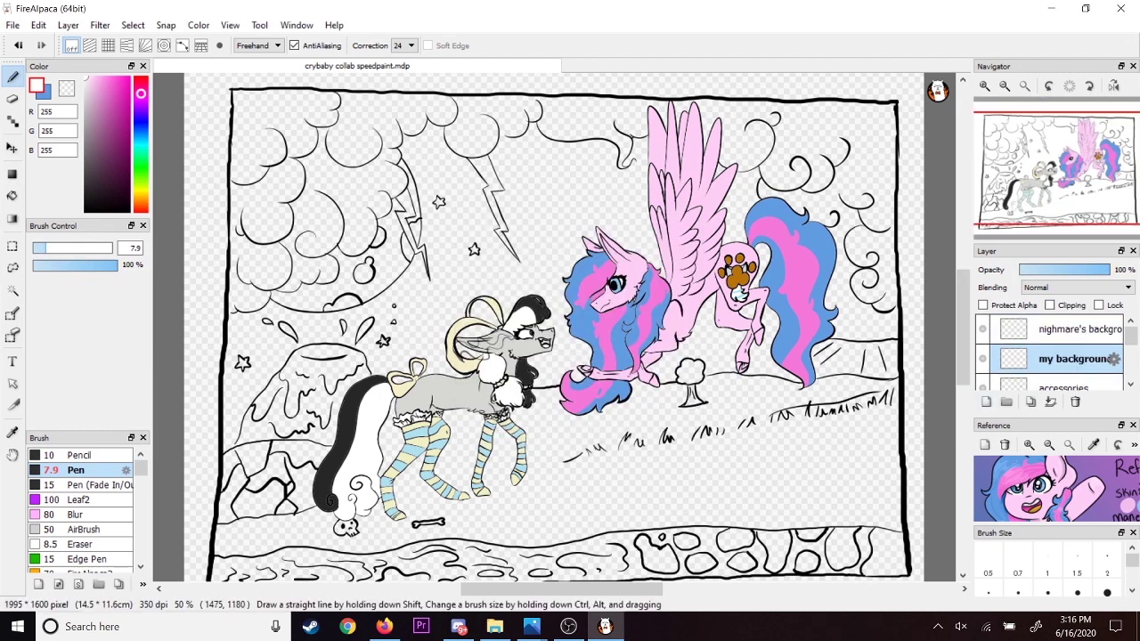
click(140, 153)
click(114, 112)
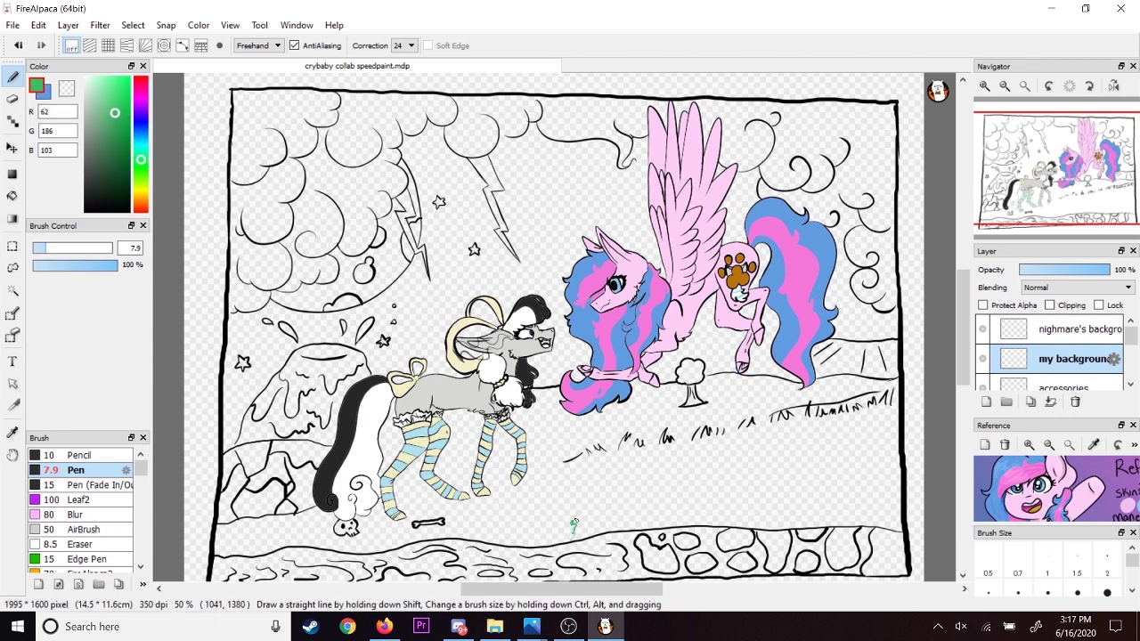
drag(550, 411, 555, 387)
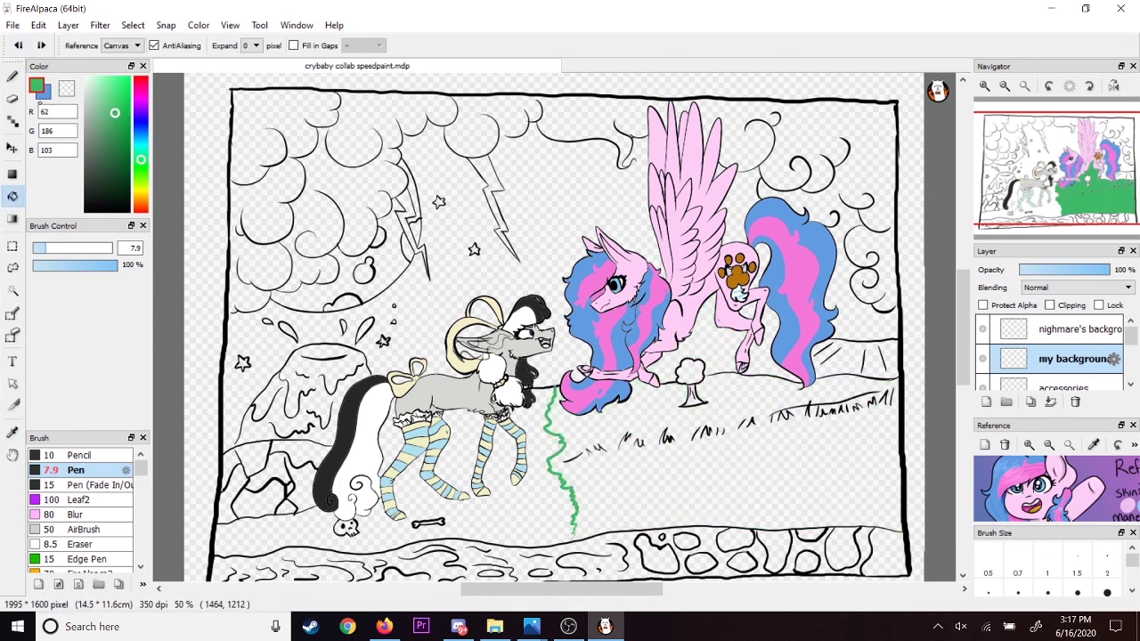
- Fill the ground beneath the winged pony with the same green
alt+click(555, 384)
key(x)
key(g)
click(722, 472)
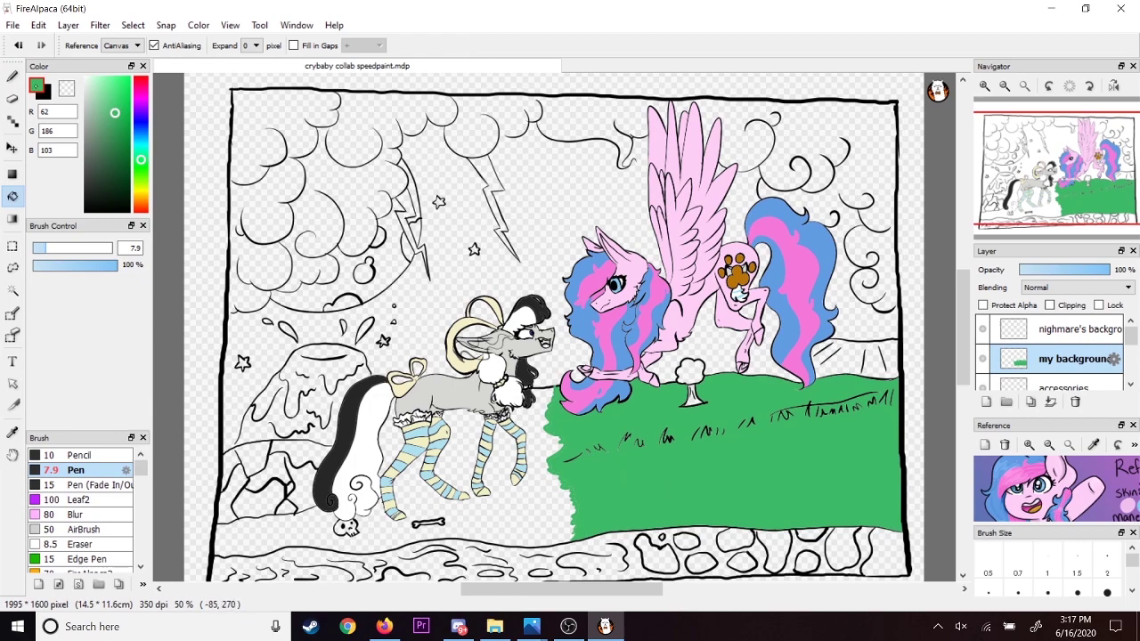
key(b)
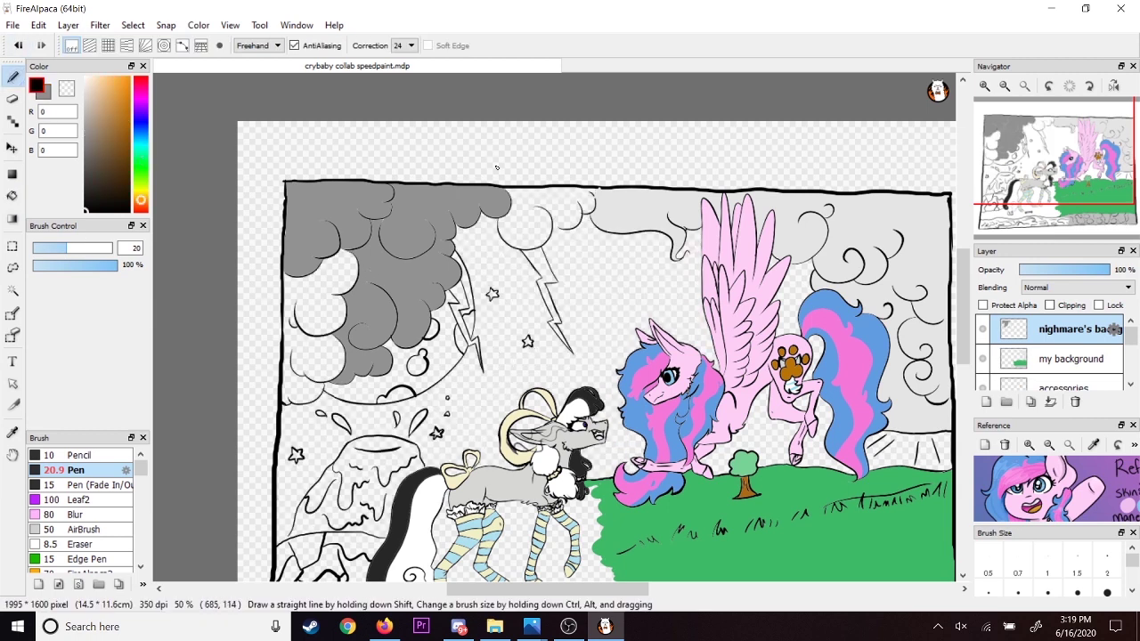
- Fill the remaining storm cloud areas with grey (146, 146, 146) on the nighmare's background layer
key(g)
key(x)
click(321, 312)
click(526, 227)
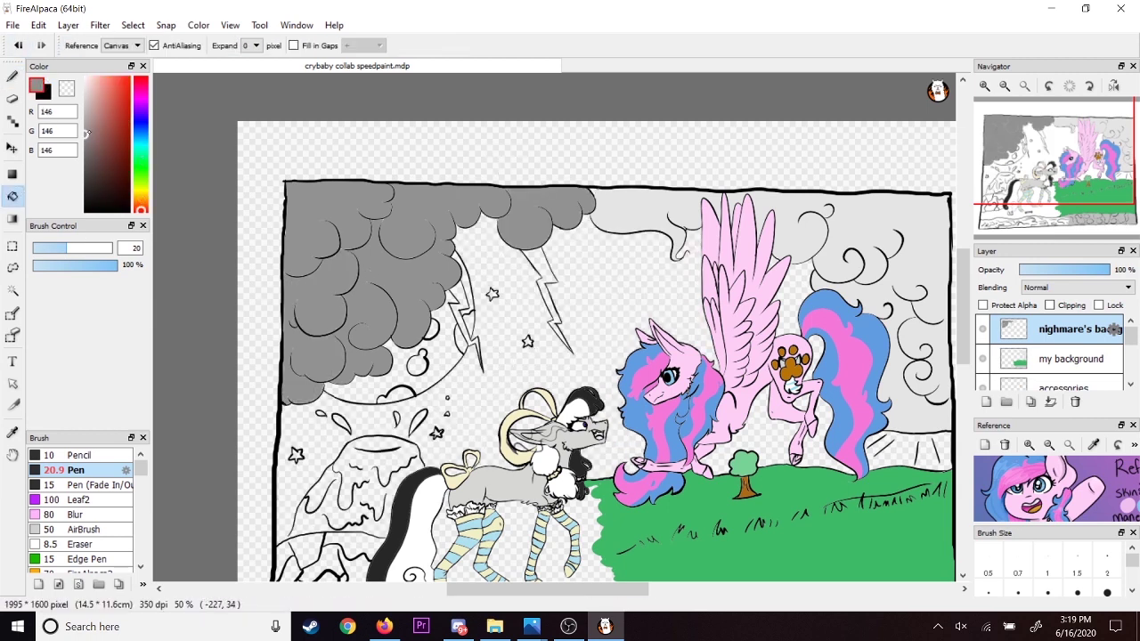
- Fill the moon behind the storm clouds with light grey (200, 197, 196)
click(87, 105)
click(401, 372)
click(12, 433)
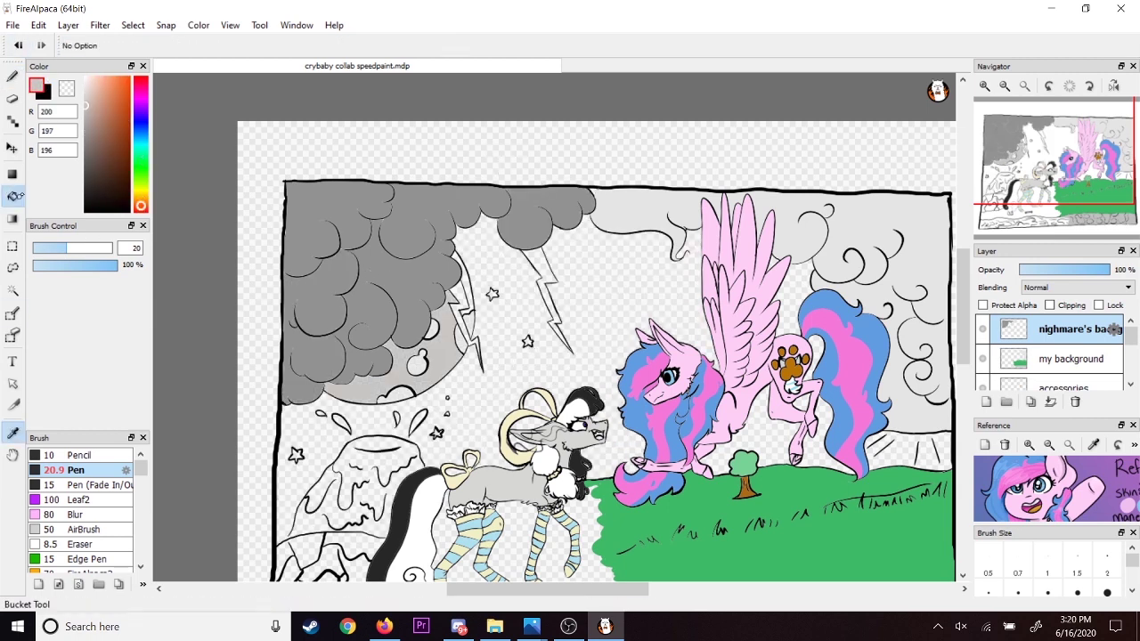
- Fill both lightning bolts with yellow-green (212, 237, 60)
click(13, 197)
click(141, 187)
click(123, 133)
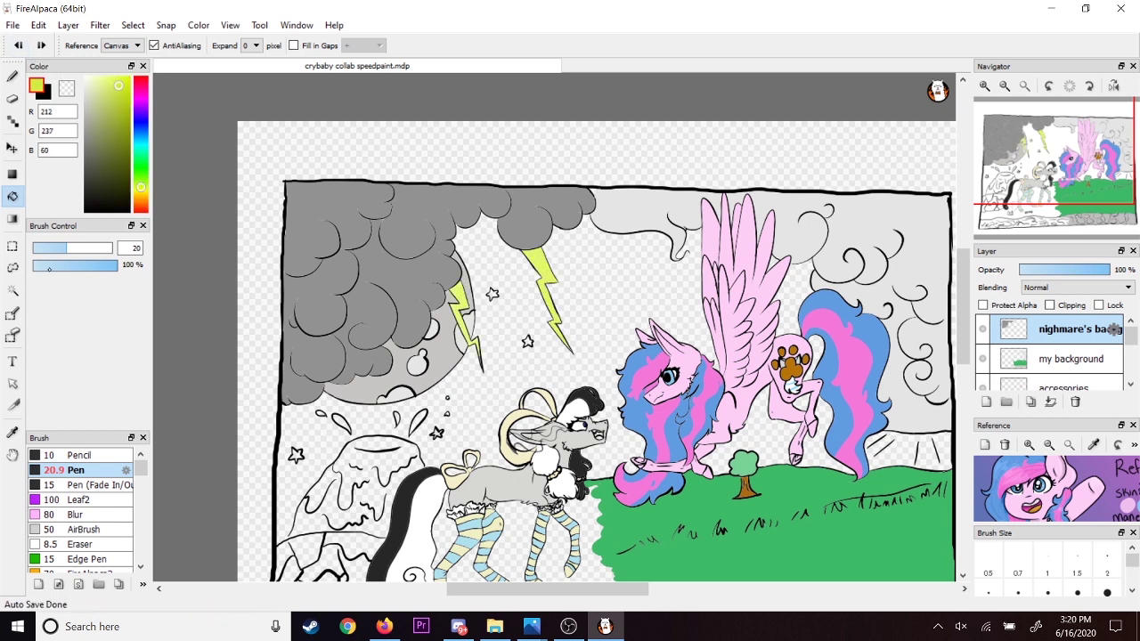
- Draw a wavy pale teal (186, 225, 220) line from the storm cloud down between the two ponies to divide the sky
click(141, 147)
click(103, 110)
click(91, 92)
click(12, 76)
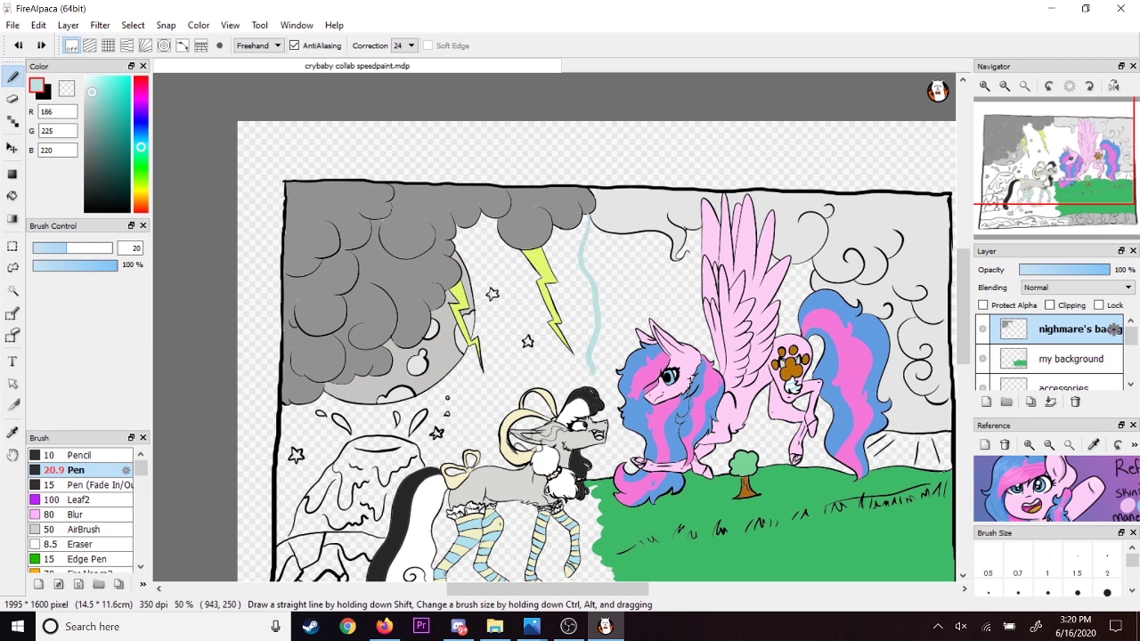
drag(592, 372, 593, 387)
- Fill the sky around the winged pony, including the gaps near its legs and tail, with the same pale teal
click(13, 197)
click(637, 290)
click(749, 441)
click(795, 289)
click(814, 365)
click(824, 436)
click(926, 448)
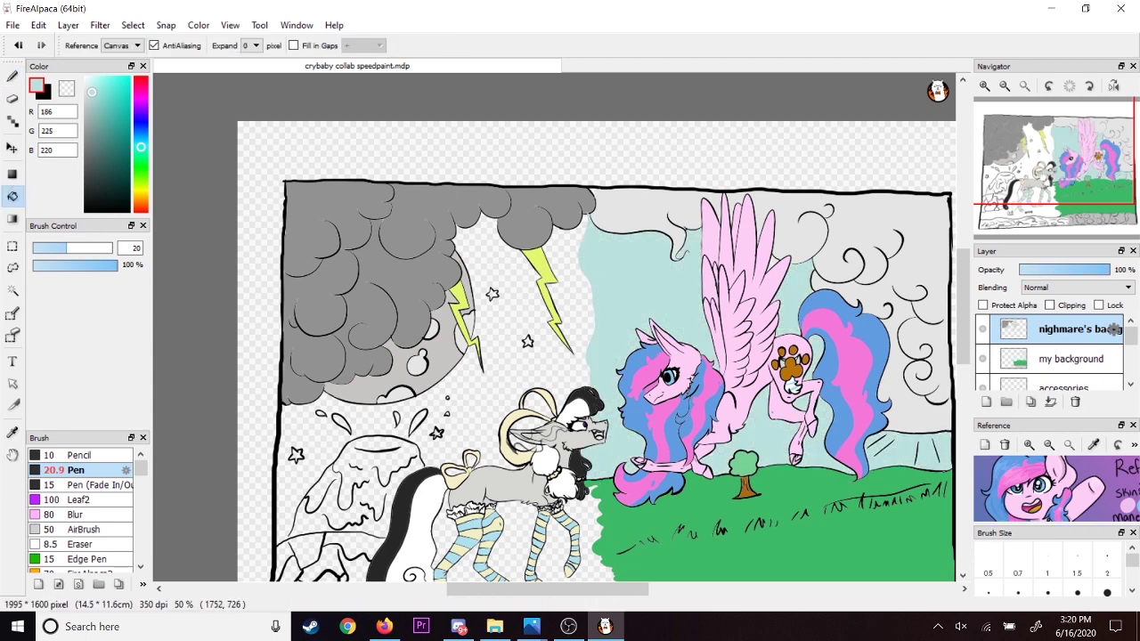
key(b)
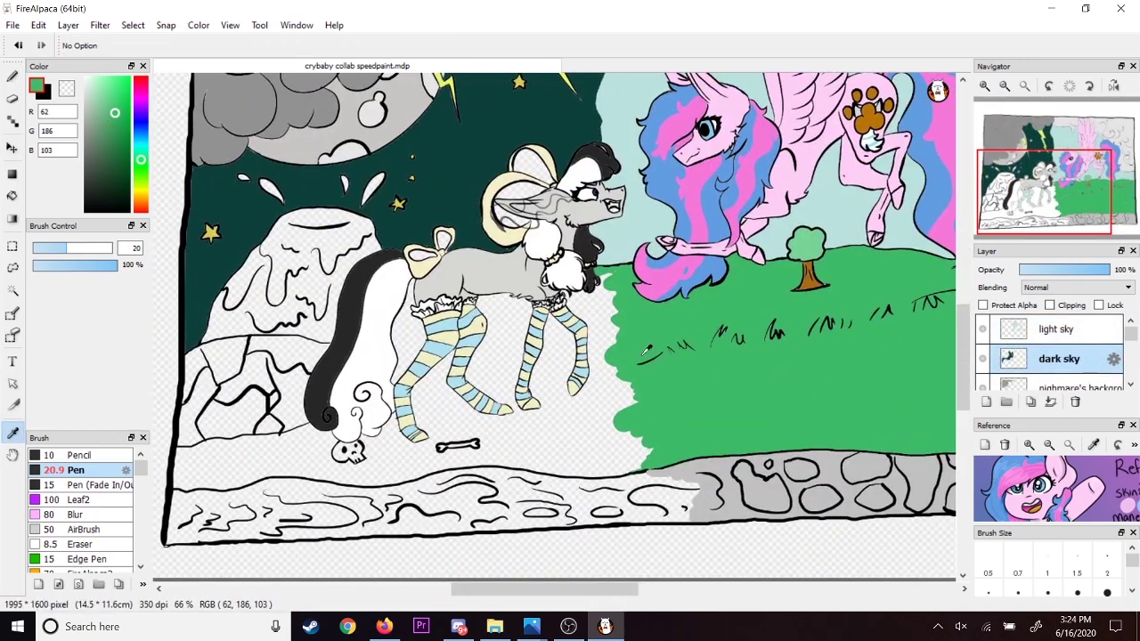
- On the nighmare's background layer, fill the ground under the grey pony with dull dark green (81, 109, 90)
click(96, 154)
click(13, 196)
scroll(1059, 356, down, 2)
click(1073, 330)
click(516, 436)
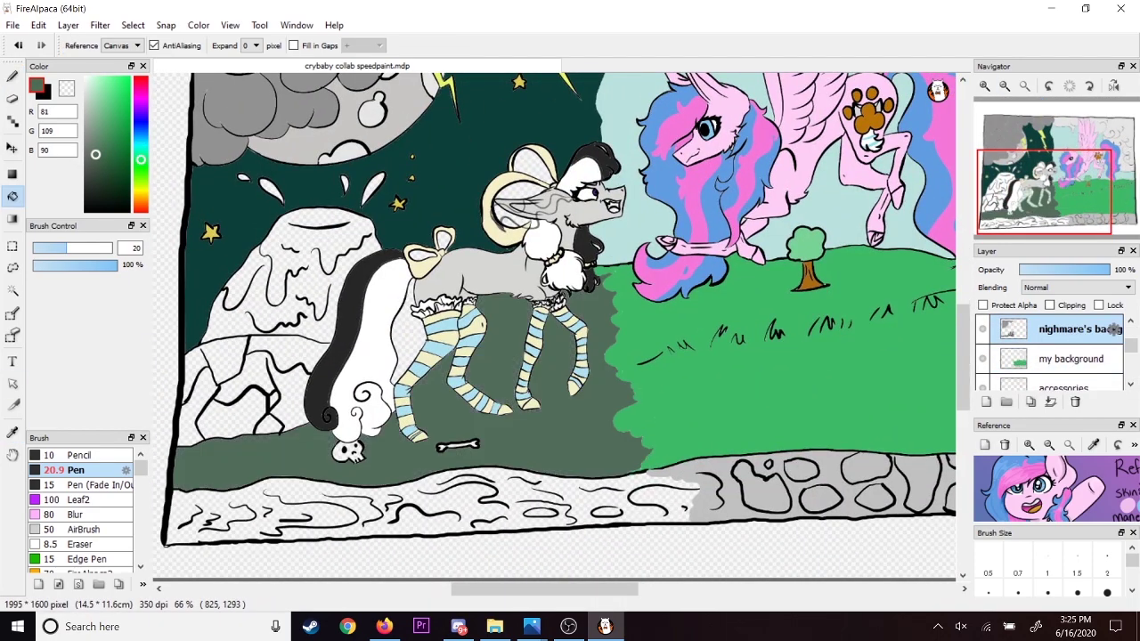
click(409, 331)
- Sample the night sky's dark teal (12, 64, 57) and fill the gaps around the grey pony's bows on the dark sky layer
click(12, 432)
click(446, 200)
scroll(1099, 356, up, 2)
click(1102, 360)
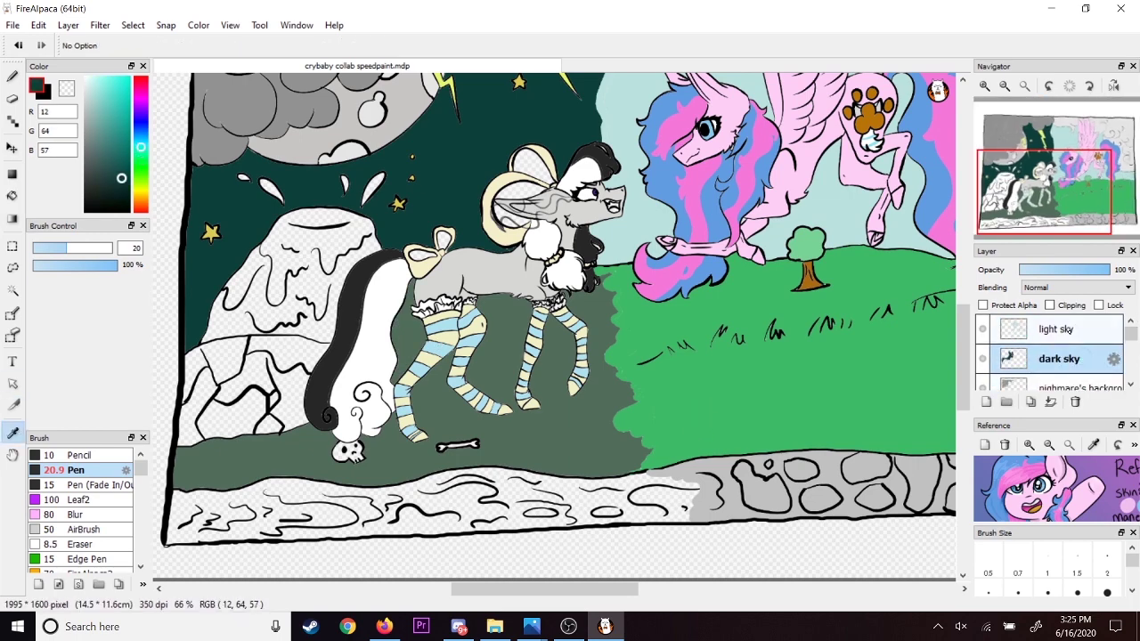
click(13, 196)
click(424, 255)
click(523, 189)
click(529, 216)
- On the nighmare's background layer, fill the volcano, the rocks below it and the front ground strip with orange-brown (204, 139, 61)
mouse_move(1044, 189)
mouse_down()
mouse_move(1054, 197)
mouse_move(1036, 194)
mouse_up()
scroll(1086, 347, down, 1)
click(1113, 330)
click(682, 218)
click(1082, 359)
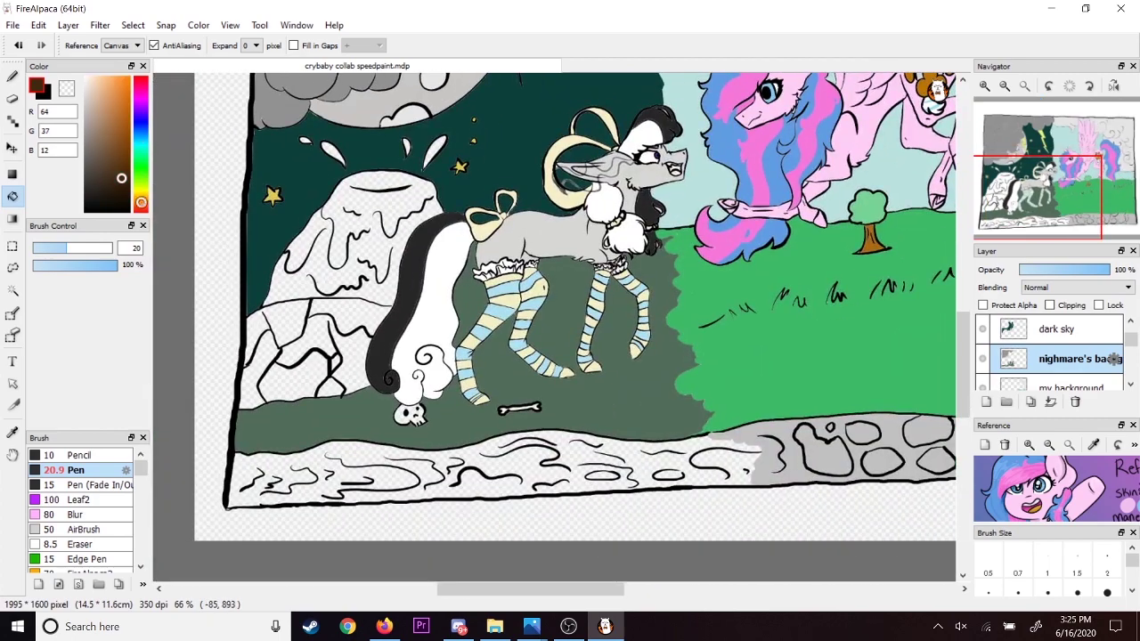
click(141, 201)
click(116, 103)
click(334, 310)
click(287, 325)
click(303, 379)
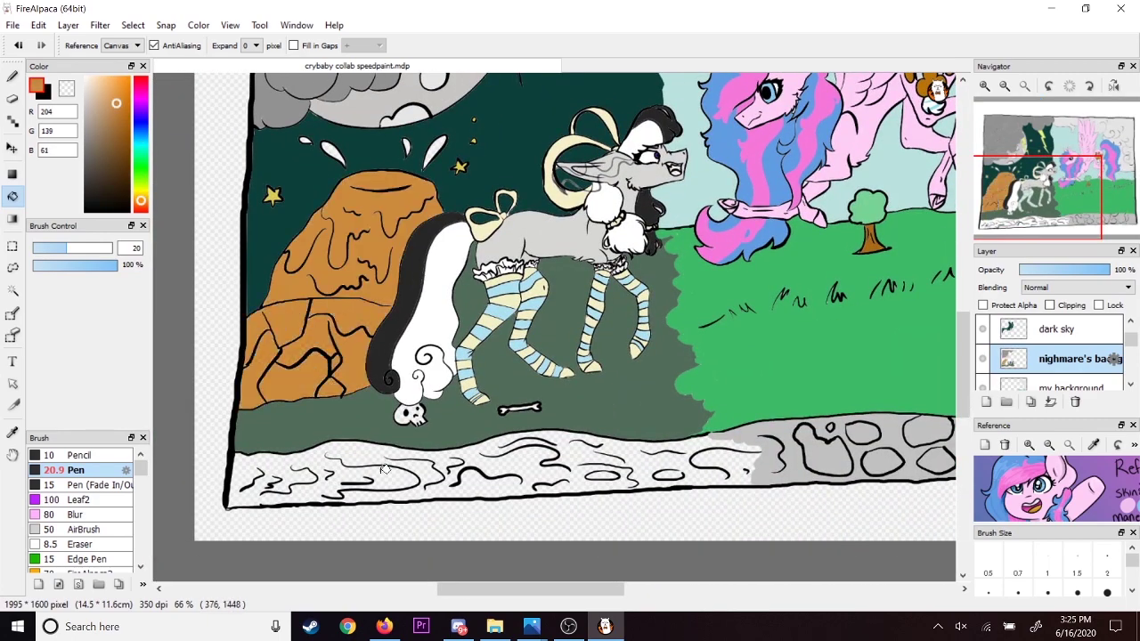
click(385, 468)
- Fill the four large drops erupting above the volcano with the same orange-brown
drag(1036, 196, 1016, 160)
click(984, 86)
click(984, 87)
click(500, 439)
click(435, 433)
click(266, 442)
click(207, 417)
- Protect the nighmare's background layer's alpha and set the AirBrush to size 201, 19 % opacity and red (207, 86, 86)
double_click(1004, 86)
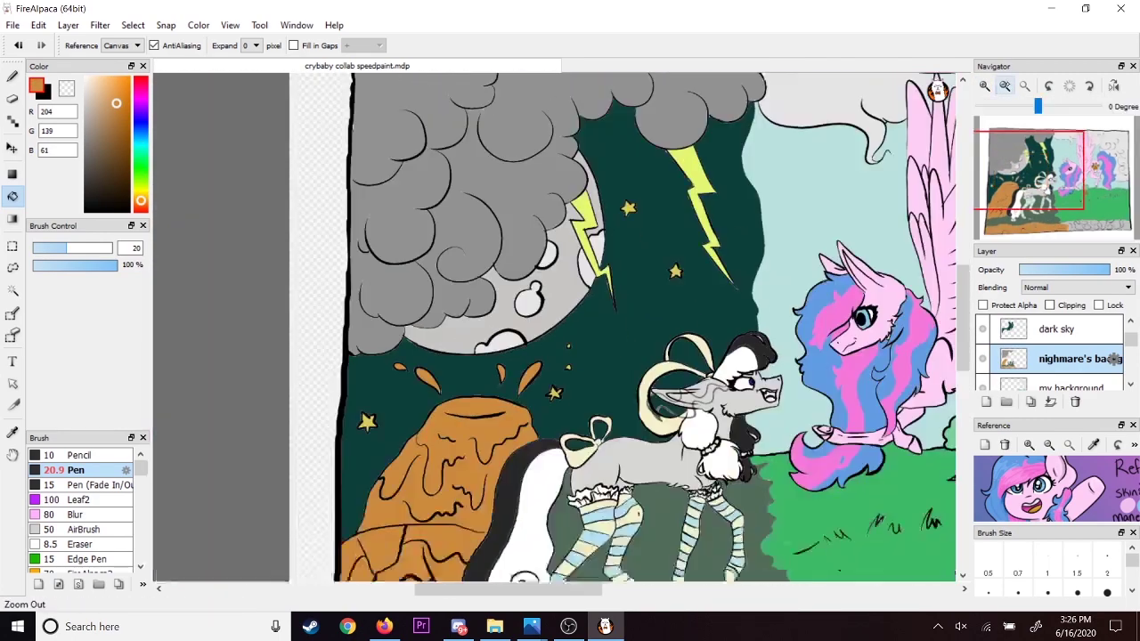
mouse_move(1051, 202)
mouse_down()
mouse_move(1051, 188)
mouse_move(1040, 207)
mouse_up()
click(983, 305)
click(140, 86)
click(86, 530)
click(52, 265)
click(112, 248)
click(984, 86)
click(1004, 87)
click(50, 265)
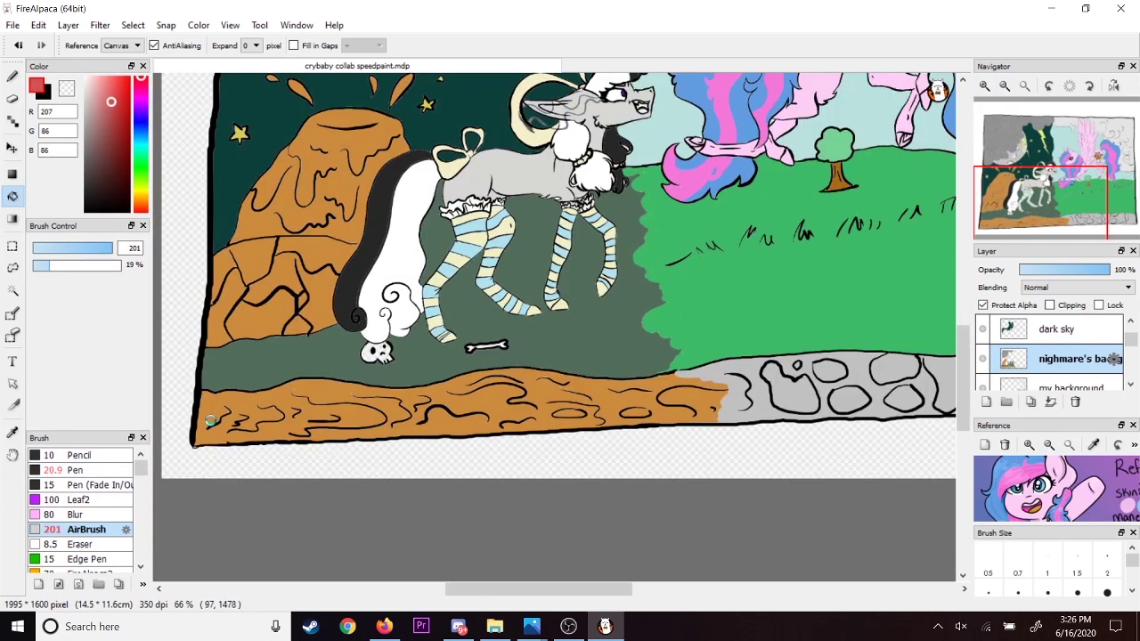
key(b)
key(ctrl+z)
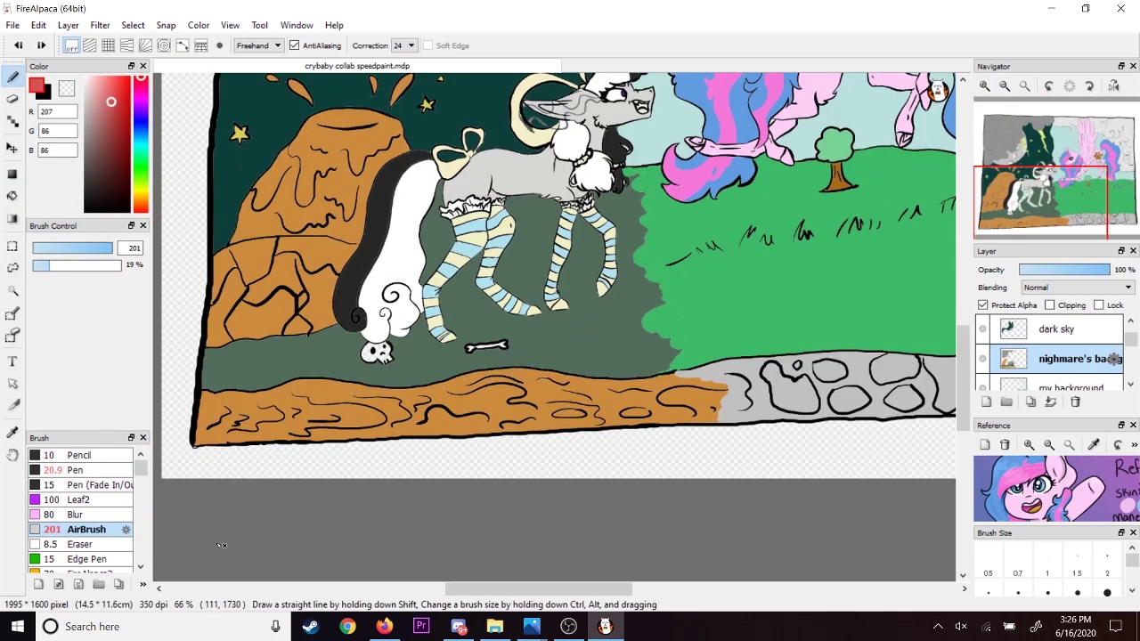
- Sample the dark ground's green (81, 109, 90) and clear that ground from the nighmare's background layer with transparent fills
click(1004, 86)
click(1054, 173)
key(i)
click(559, 481)
drag(1131, 340, 1130, 334)
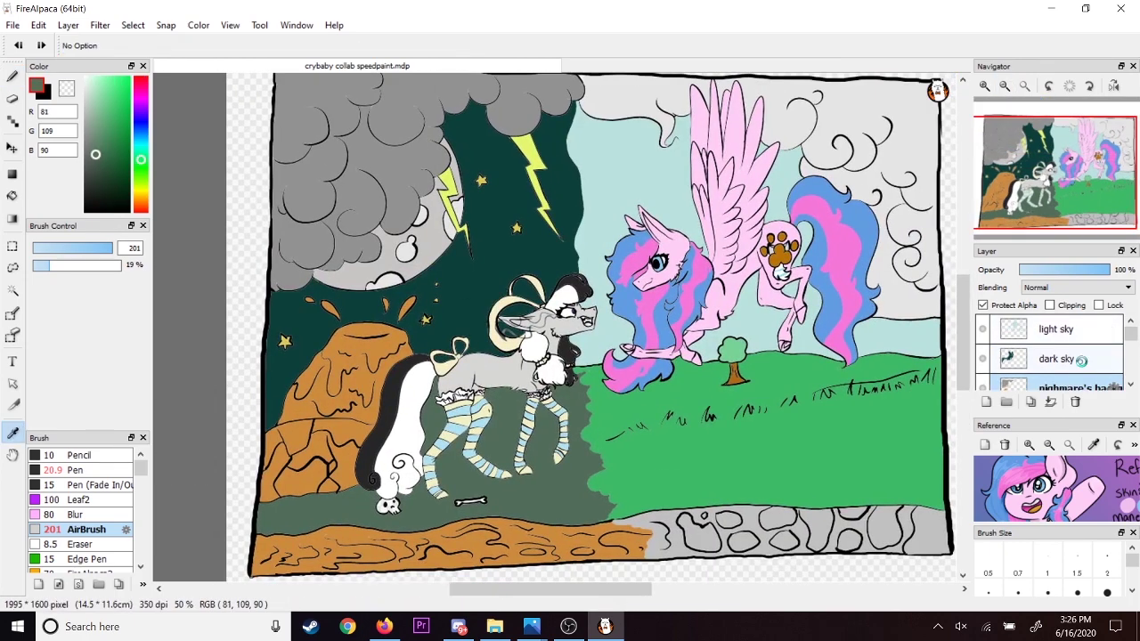
click(1081, 359)
click(1078, 386)
key(z)
key(g)
click(529, 490)
click(434, 428)
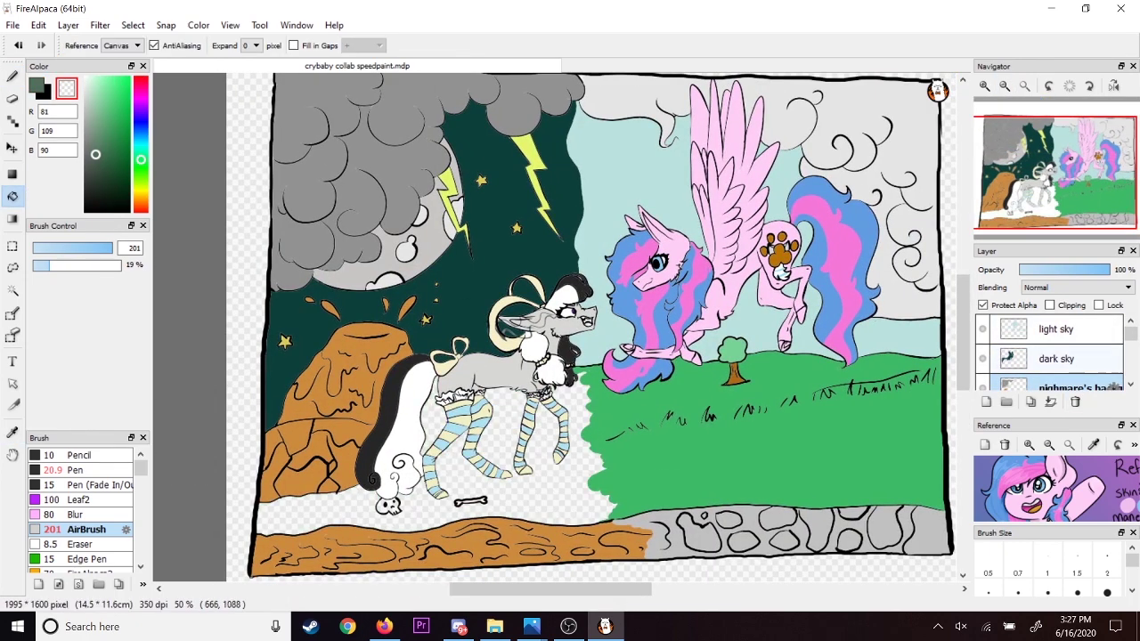
- On the dark sky layer, refill the ground under the grey pony with the sampled dark green
click(1069, 358)
key(z)
click(529, 490)
click(434, 429)
- Sample the grass green (62, 186, 103) and clear the grass from the my background layer with a transparent fill
scroll(1073, 359, down, 2)
click(1073, 359)
key(i)
click(784, 459)
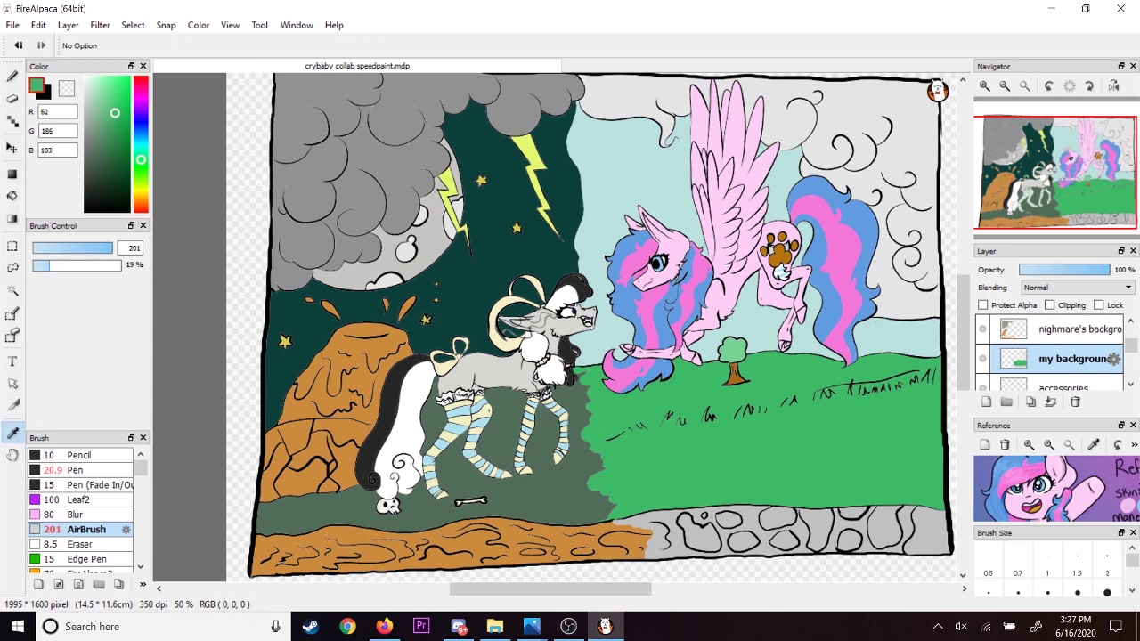
key(g)
key(z)
click(799, 463)
- On the light sky layer, refill the grass beneath the winged pony with the sampled green
scroll(1073, 342, up, 2)
click(1069, 328)
key(z)
click(869, 437)
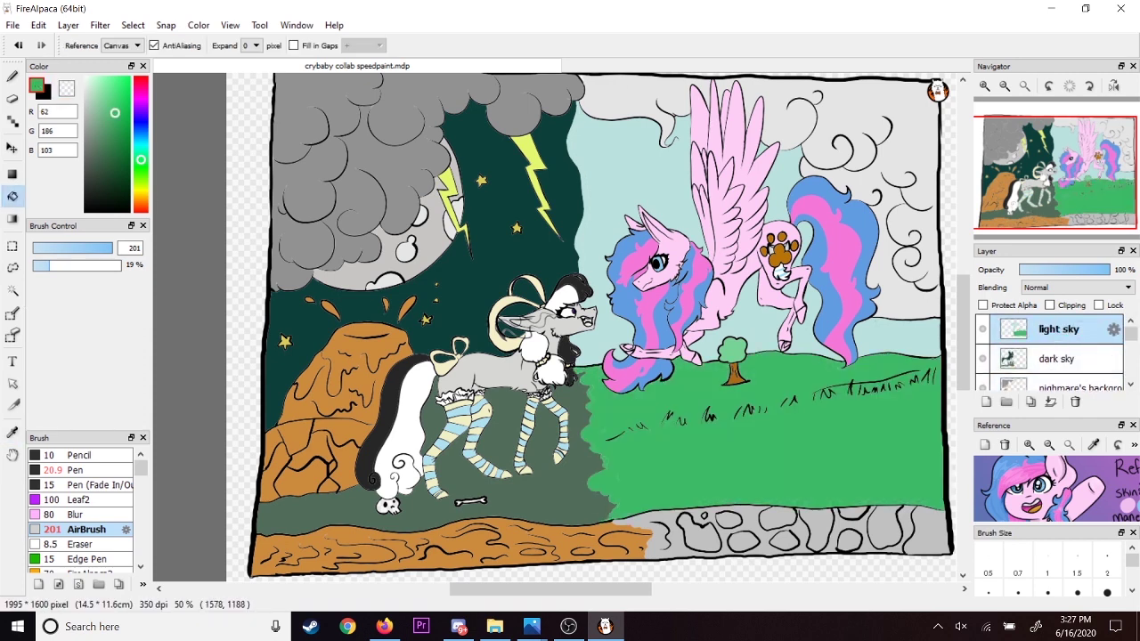
- On the alpha-protected nighmare's background layer, airbrush red over the bottom strip beneath the dark ground
scroll(1081, 339, down, 2)
click(1081, 329)
click(141, 78)
key(b)
mouse_move(258, 556)
mouse_down()
mouse_move(300, 518)
mouse_move(301, 538)
mouse_move(592, 522)
mouse_move(420, 579)
mouse_move(287, 550)
mouse_move(686, 541)
mouse_up()
- Airbrush patches of dark yellow (197, 185, 19) along the bottom strip of the dark half
click(140, 207)
click(123, 119)
click(127, 107)
click(141, 200)
click(141, 191)
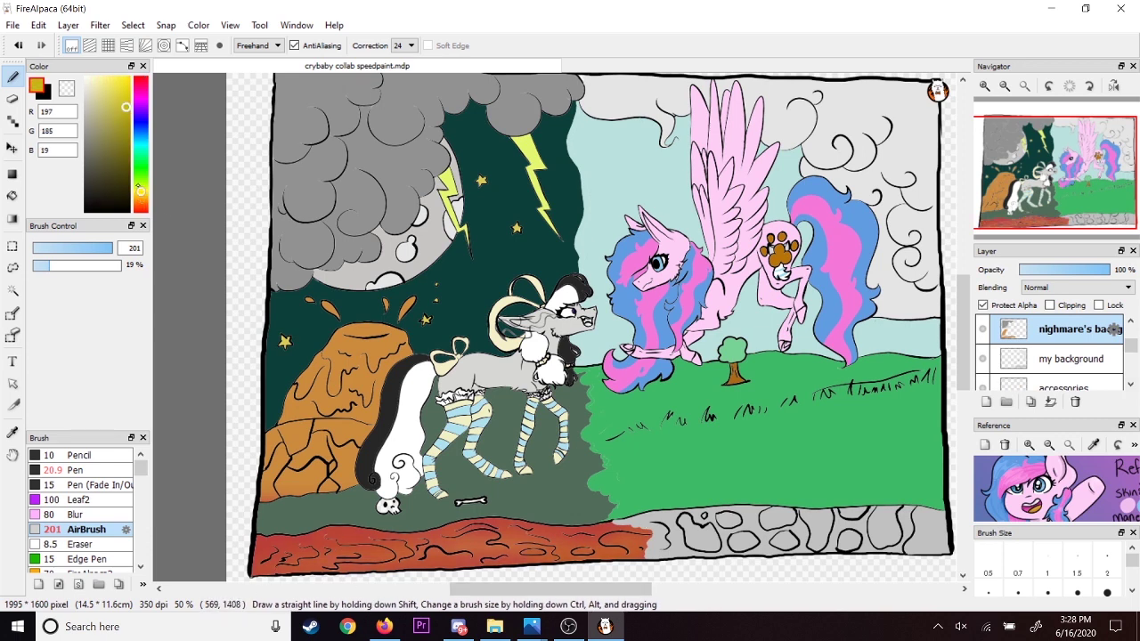
drag(268, 554, 361, 577)
drag(419, 518, 626, 546)
- Darken the bottom strip with airbrushed brown (124, 76, 17) and pure red-hue strokes
click(141, 201)
click(123, 146)
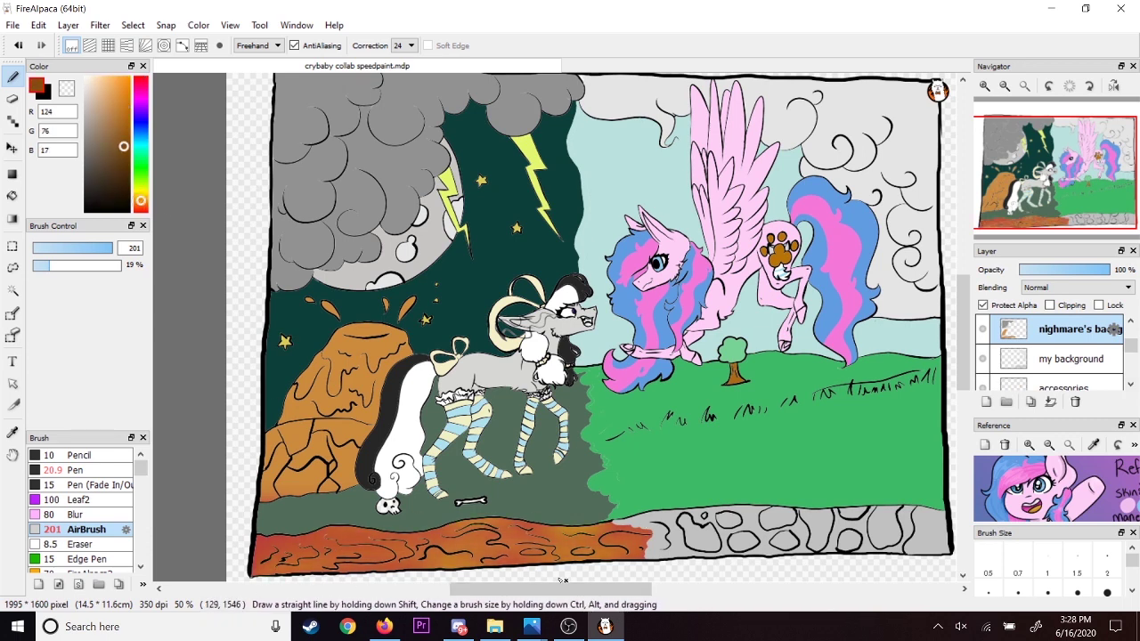
drag(290, 565, 628, 554)
drag(628, 554, 326, 574)
mouse_move(273, 533)
mouse_down()
mouse_move(621, 516)
mouse_move(648, 531)
mouse_up()
click(140, 78)
drag(258, 559, 650, 541)
- Lighten the bottom strip with airbrushed yellow (211, 217, 90) and orange (217, 143, 90)
click(141, 189)
click(112, 113)
click(111, 97)
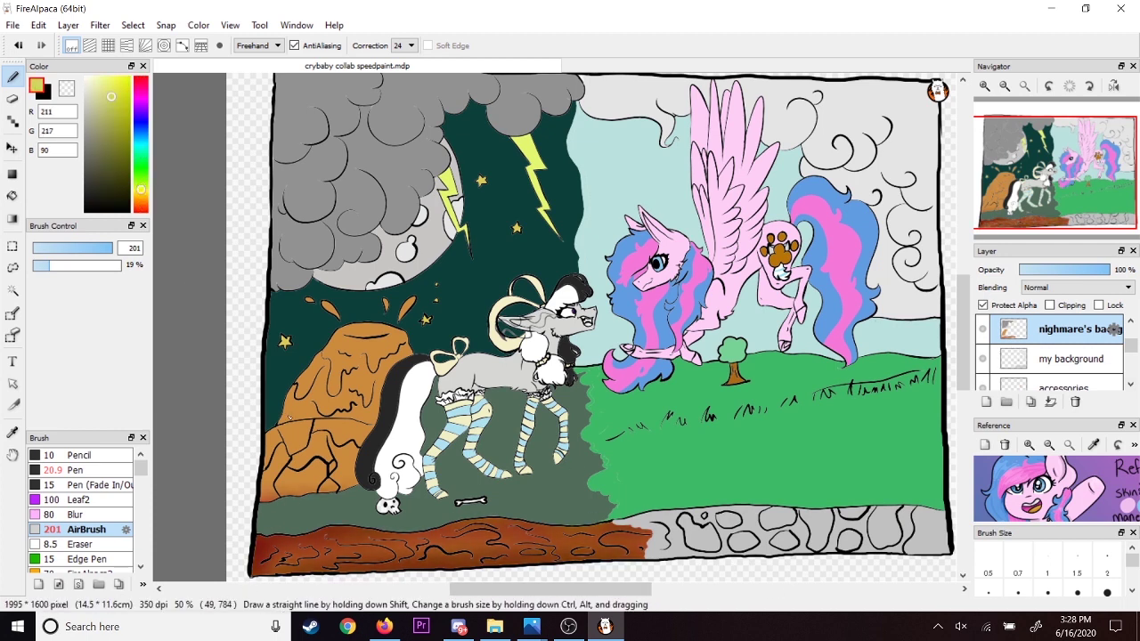
drag(260, 559, 623, 543)
drag(262, 537, 331, 534)
drag(378, 536, 444, 541)
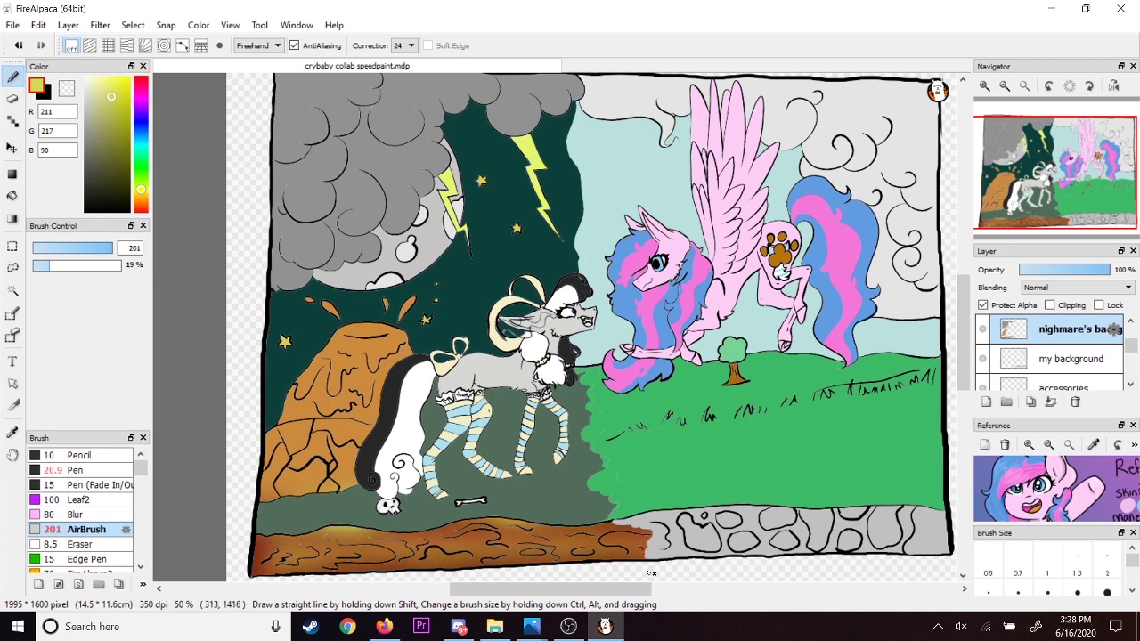
click(141, 203)
mouse_move(260, 570)
mouse_down()
mouse_move(279, 545)
mouse_move(392, 561)
mouse_move(641, 545)
mouse_up()
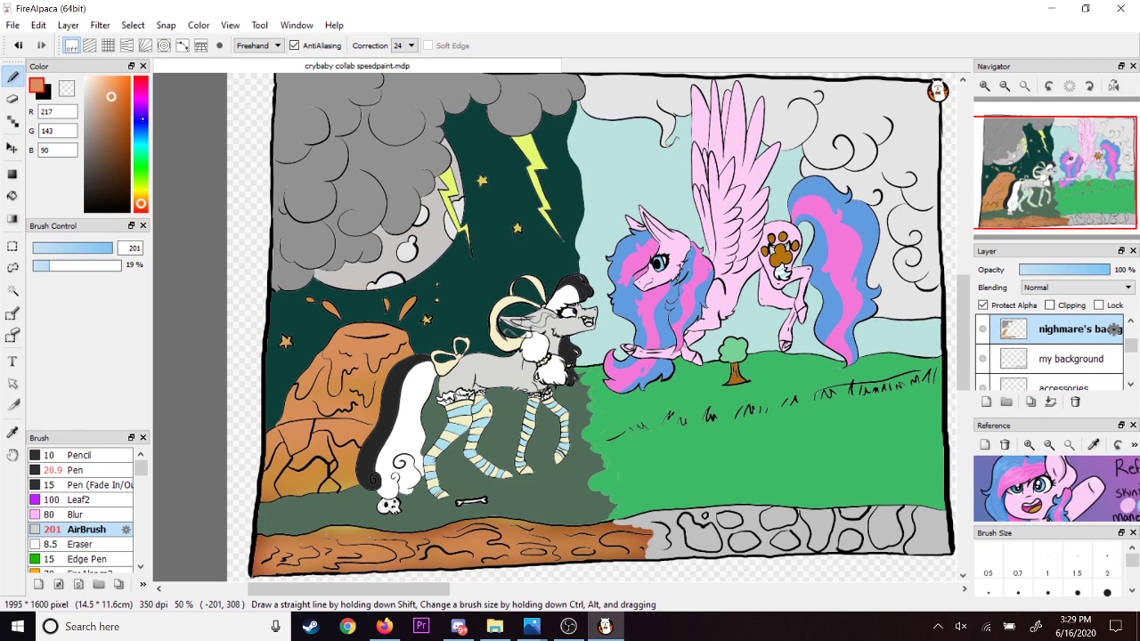
- Airbrush the volcano near-black (20, 13, 9) around its base and dark red (145, 0, 0) on its upper slopes
click(107, 202)
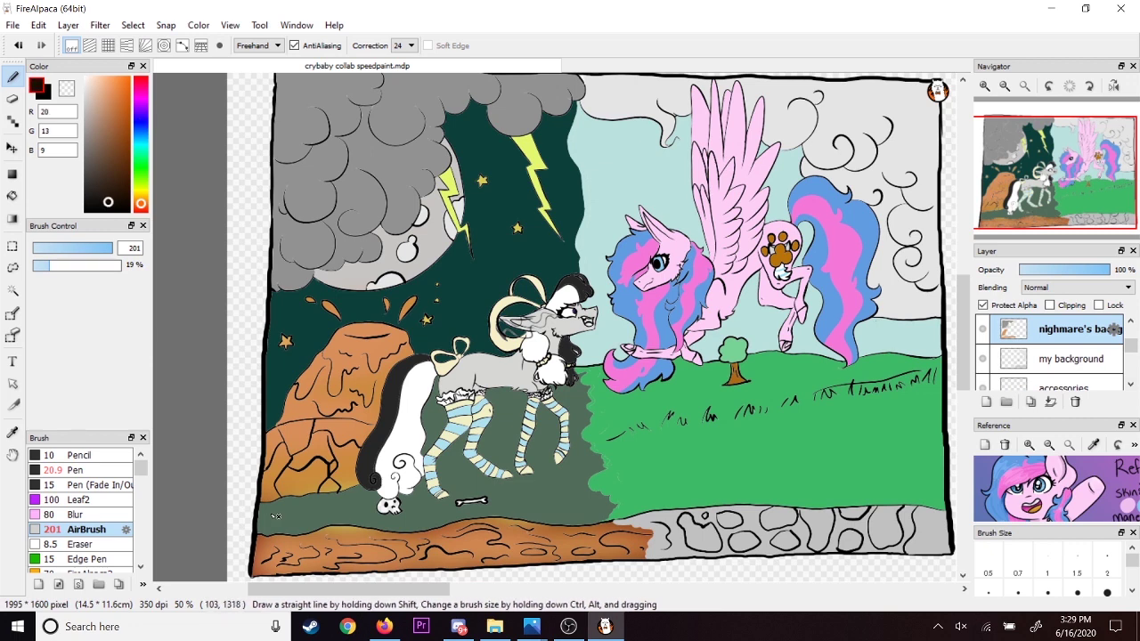
mouse_move(262, 510)
mouse_down()
mouse_move(264, 467)
mouse_move(371, 516)
mouse_move(356, 432)
mouse_move(270, 380)
mouse_up()
mouse_move(253, 545)
mouse_down()
mouse_move(267, 590)
mouse_move(311, 583)
mouse_up()
mouse_move(343, 405)
mouse_down()
mouse_move(283, 372)
mouse_move(374, 384)
mouse_up()
mouse_move(141, 189)
mouse_down()
mouse_move(137, 111)
mouse_move(128, 136)
mouse_up()
click(140, 78)
mouse_move(396, 334)
mouse_down()
mouse_move(355, 356)
mouse_move(405, 312)
mouse_up()
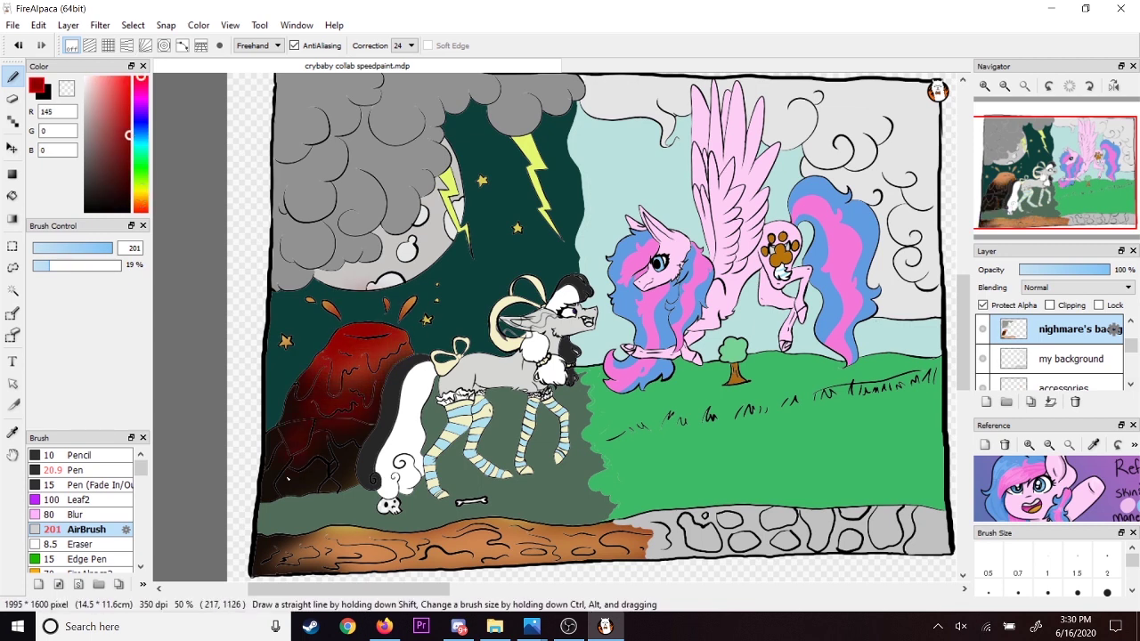
- Airbrush orange-red (195, 56, 0) onto the volcano's crater with a smaller brush
click(140, 203)
click(109, 123)
click(141, 206)
click(128, 108)
click(92, 249)
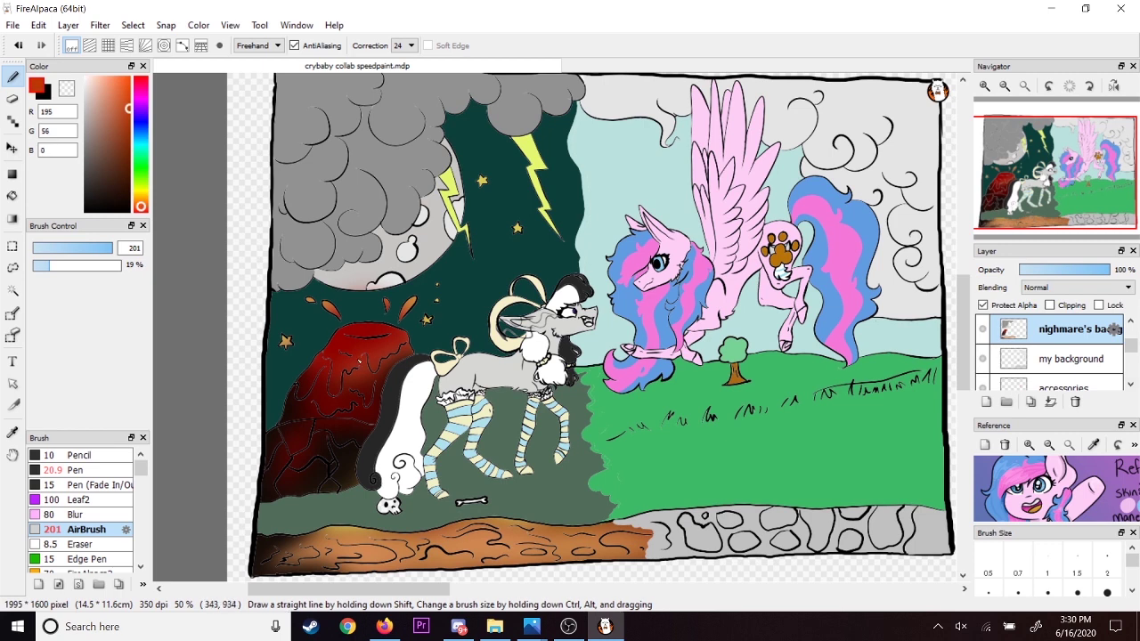
mouse_move(385, 331)
mouse_down()
mouse_move(352, 343)
mouse_move(322, 412)
mouse_move(315, 374)
mouse_move(378, 383)
mouse_move(376, 420)
mouse_move(383, 331)
mouse_move(343, 374)
mouse_move(381, 355)
mouse_move(334, 313)
mouse_move(352, 330)
mouse_move(389, 322)
mouse_move(344, 343)
mouse_up()
- Airbrush yellow and a lava colour sampled from the volcano along the bottom strip
click(141, 189)
click(139, 211)
click(127, 130)
mouse_move(305, 552)
mouse_down()
mouse_move(267, 545)
mouse_move(615, 542)
mouse_up()
click(111, 249)
click(13, 432)
click(363, 351)
click(12, 76)
drag(272, 554, 610, 540)
- Add yellow glow to the right portion of the bottom lava strip with a smaller airbrush
click(90, 248)
click(139, 187)
drag(140, 188, 141, 185)
mouse_move(369, 560)
mouse_down()
mouse_move(382, 559)
mouse_move(330, 558)
mouse_move(610, 538)
mouse_up()
- Undo the last change and airbrush red (211, 0, 0) over the lava strip at size 454
click(111, 249)
click(18, 45)
click(140, 78)
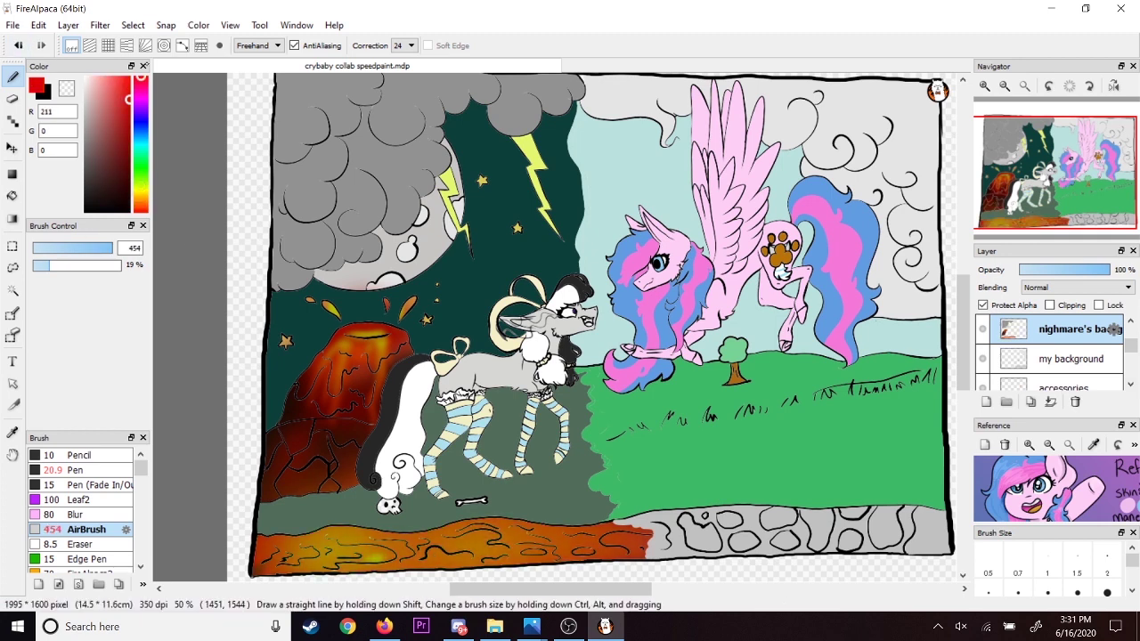
drag(280, 543, 615, 534)
- Dab yellow-green (188, 211, 0) highlights between the lava strip's lines with a size 47 airbrush
click(91, 249)
click(141, 188)
drag(386, 557, 354, 543)
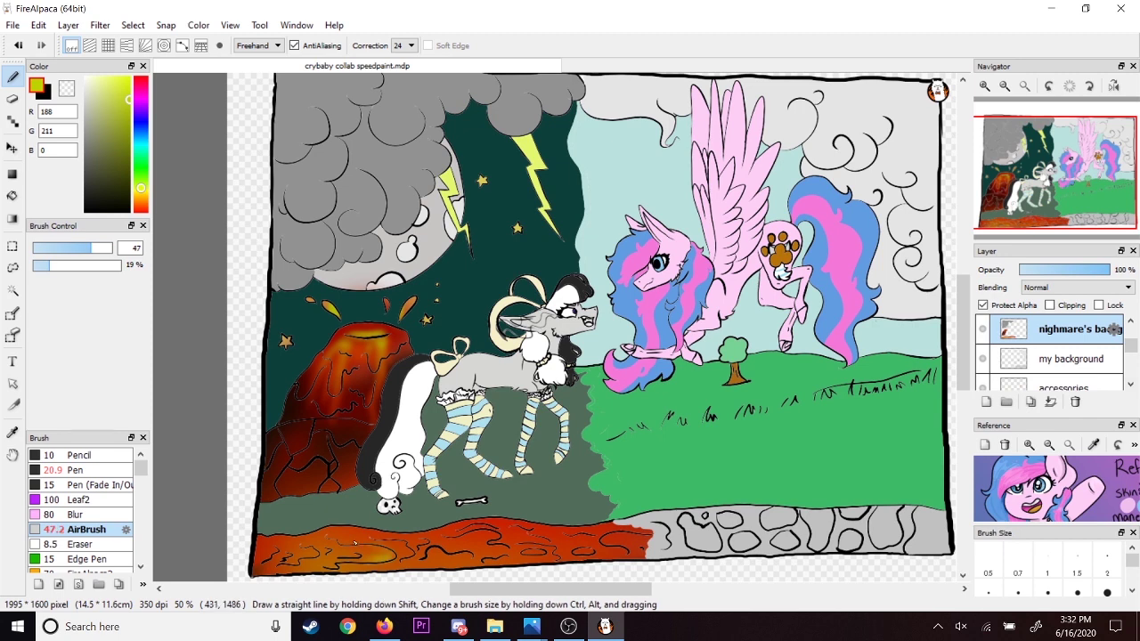
drag(525, 544, 547, 549)
drag(632, 537, 615, 537)
drag(410, 549, 374, 539)
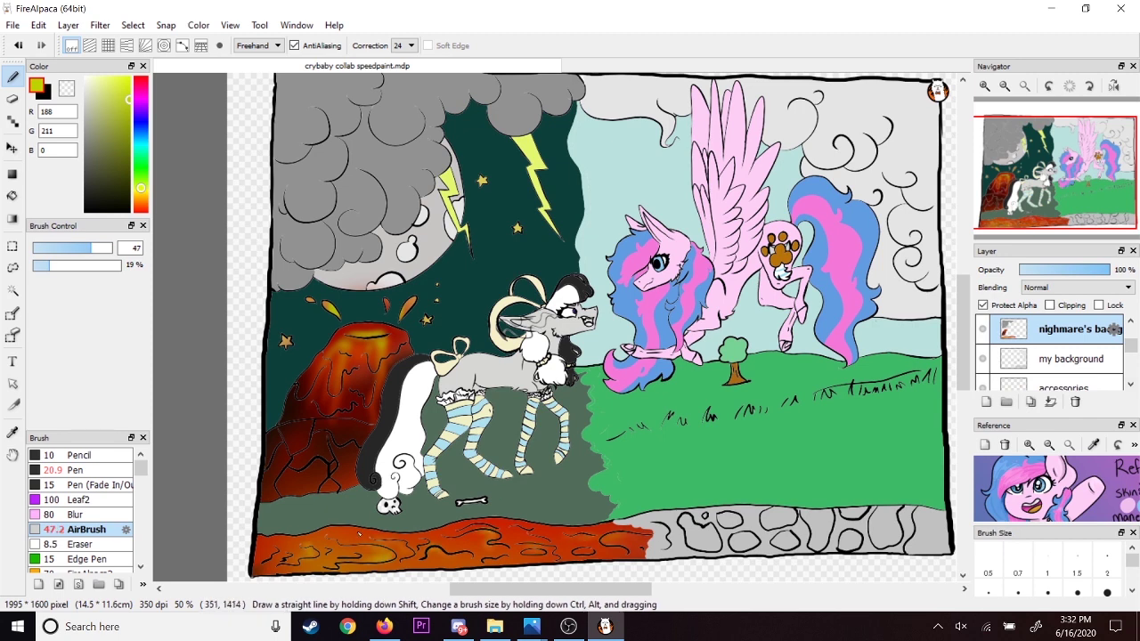
- Airbrush black shading over the volcano's lower rocks with the brush enlarged to 376
key(x)
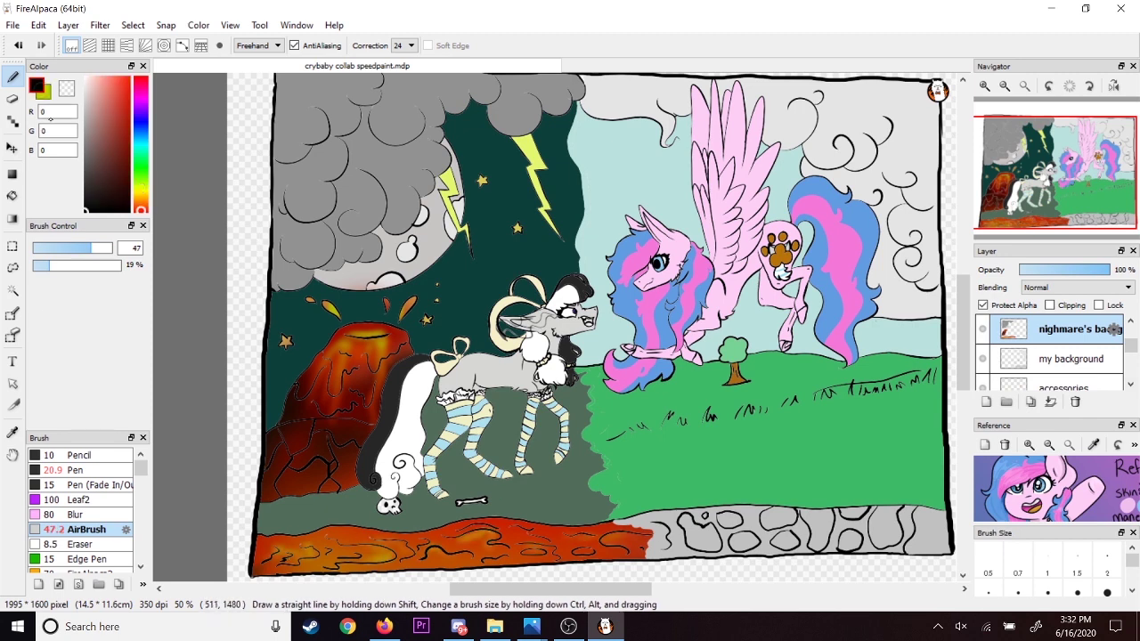
alt+click(298, 463)
mouse_move(242, 496)
mouse_down()
mouse_move(298, 512)
mouse_move(381, 477)
mouse_up()
alt+click(294, 441)
alt+click(287, 446)
alt+click(260, 482)
drag(255, 471, 325, 477)
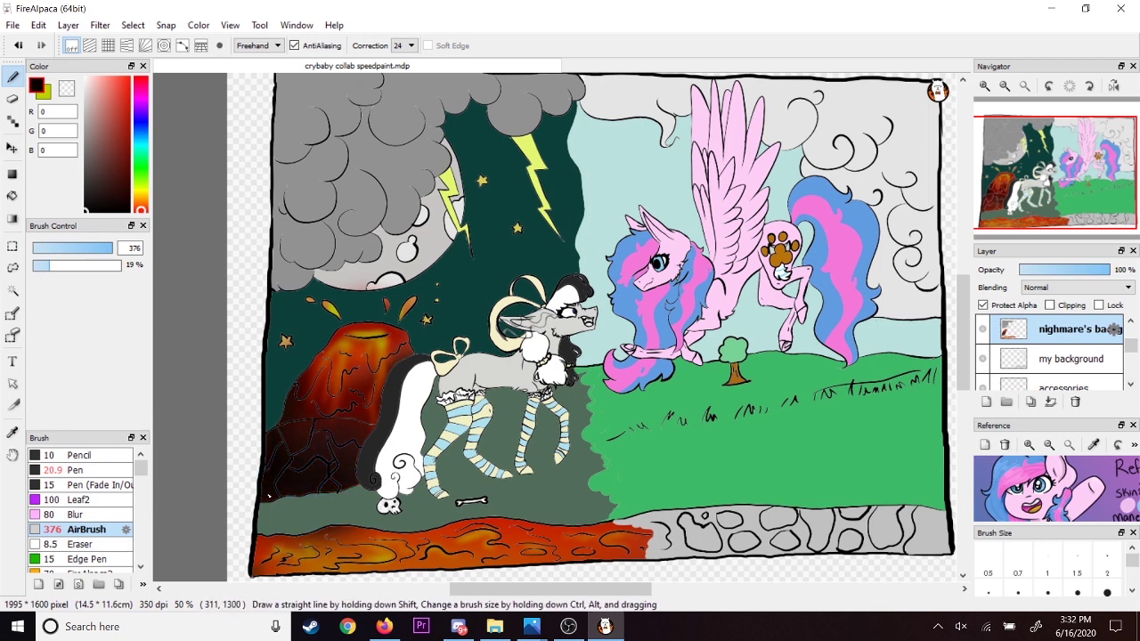
drag(240, 563, 233, 574)
mouse_move(407, 324)
mouse_down()
mouse_move(334, 283)
mouse_move(344, 335)
mouse_up()
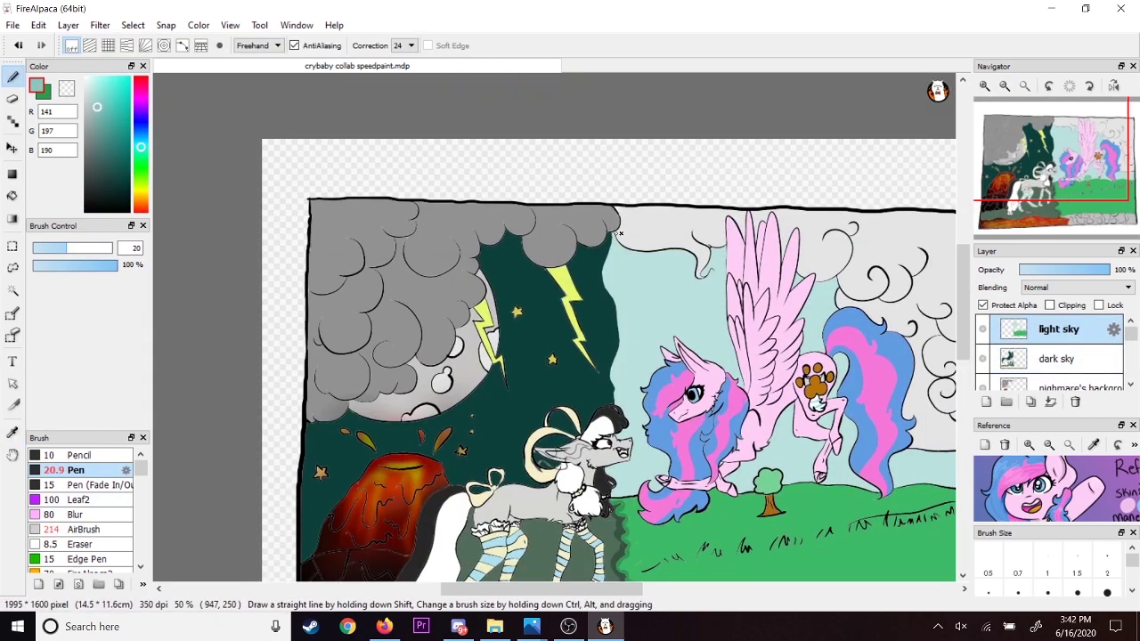
- Pen a band down the sky boundary in teal (141, 197, 190) on light sky and dark green (8, 50, 45) on dark sky
drag(612, 233, 613, 495)
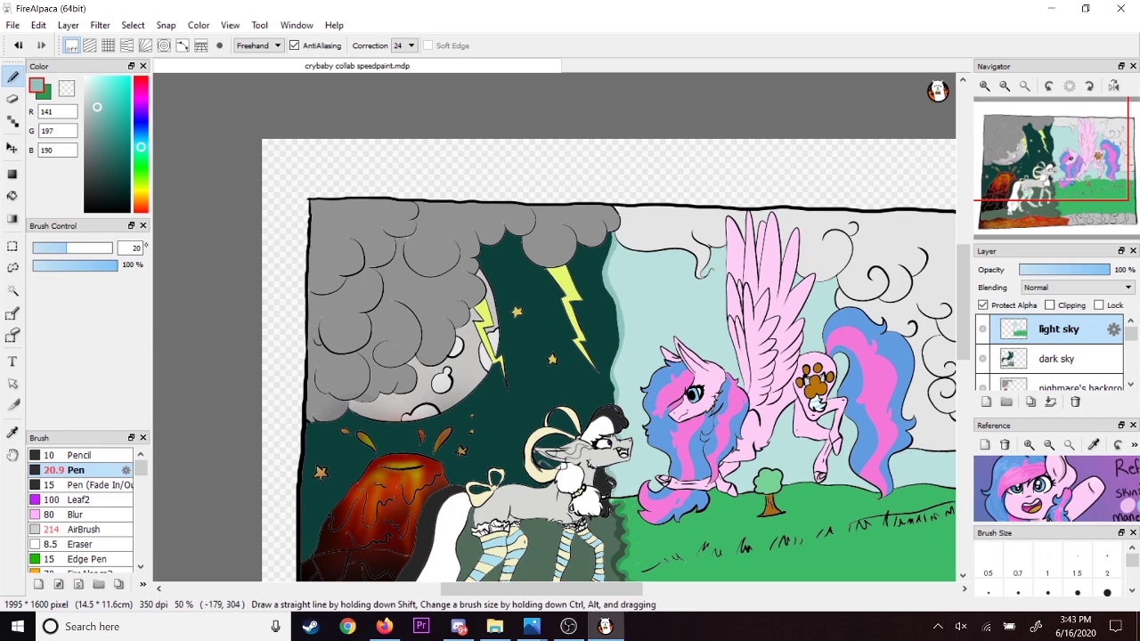
click(45, 92)
click(12, 432)
click(583, 294)
click(13, 77)
drag(611, 234, 608, 296)
key(ctrl+z)
click(1057, 359)
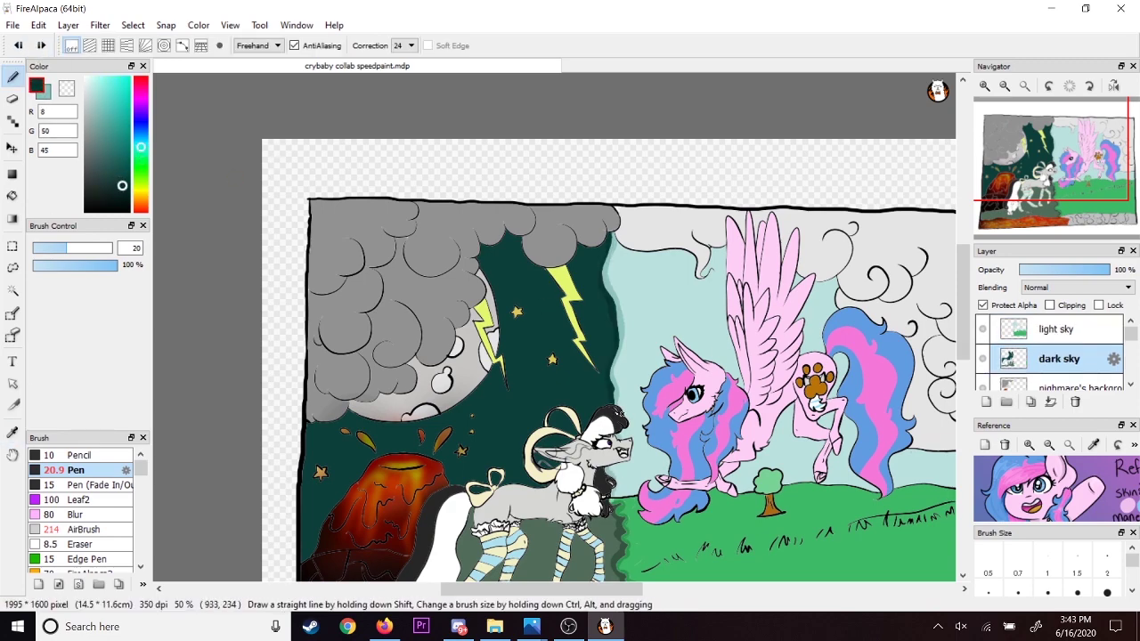
- Paint a ground shadow beneath the grey pony in dark green (58, 73, 63) with a size 53 pen at 26% opacity
click(1004, 86)
click(984, 86)
drag(1040, 143, 1044, 193)
mouse_move(452, 408)
mouse_down()
mouse_move(578, 375)
mouse_move(557, 372)
mouse_up()
key(ctrl+z)
click(13, 432)
click(609, 337)
click(13, 77)
click(94, 249)
click(55, 265)
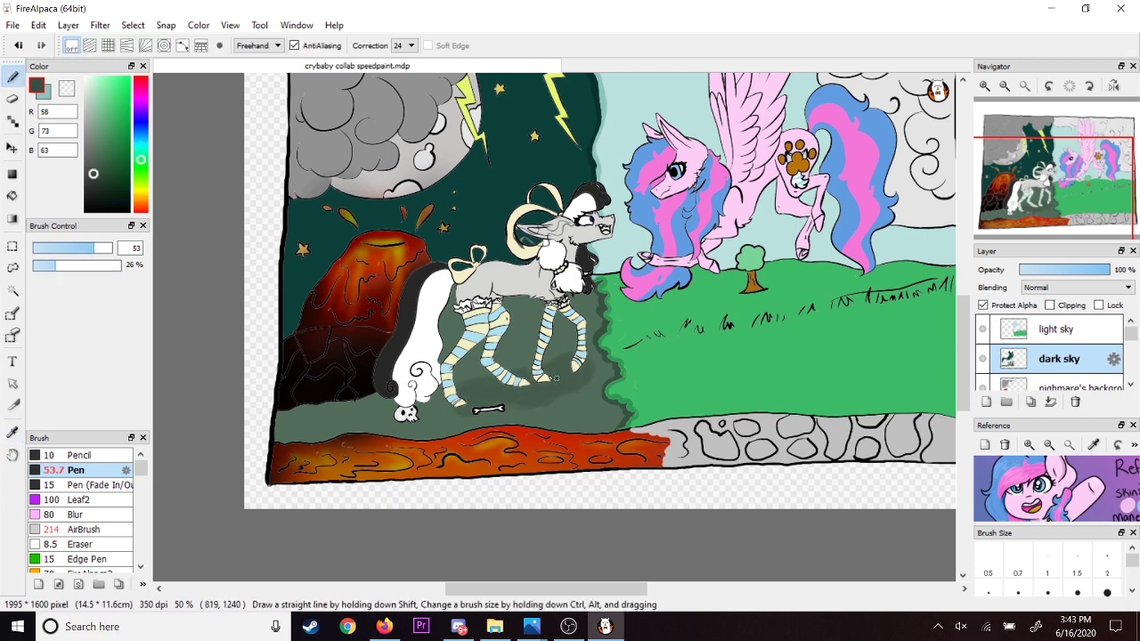
- On the nighmare's background layer, shade the storm cloud curls in grey (110, 102, 101) with a size 13 pen at 98% opacity
drag(1061, 173, 1055, 166)
click(12, 433)
click(343, 178)
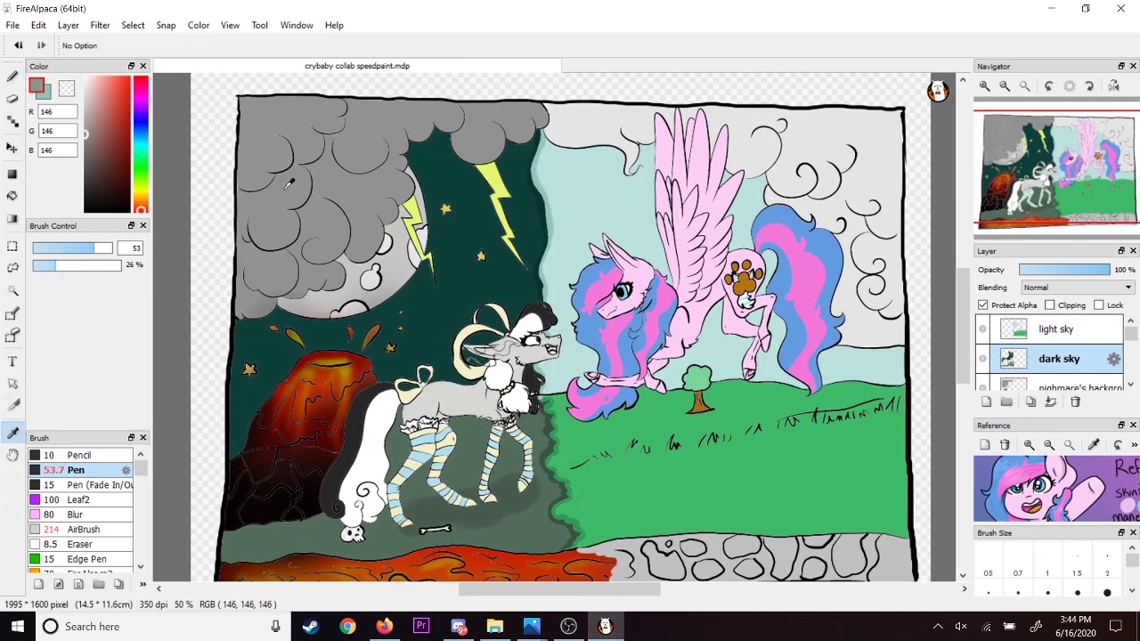
click(336, 169)
click(13, 77)
click(119, 265)
click(55, 249)
click(87, 153)
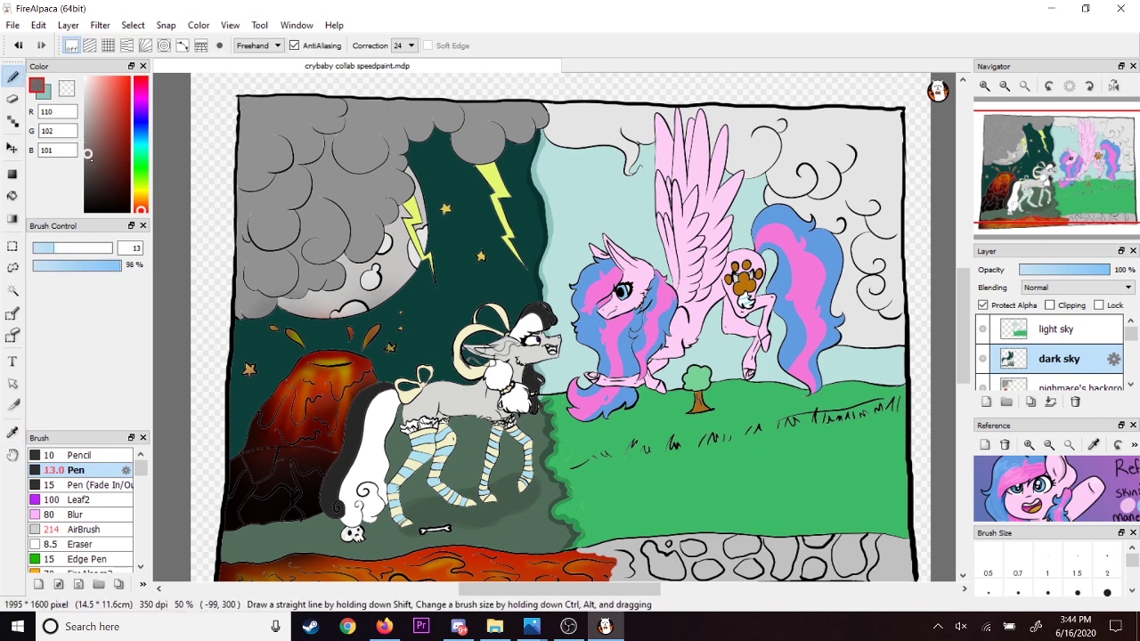
click(1131, 385)
click(1079, 360)
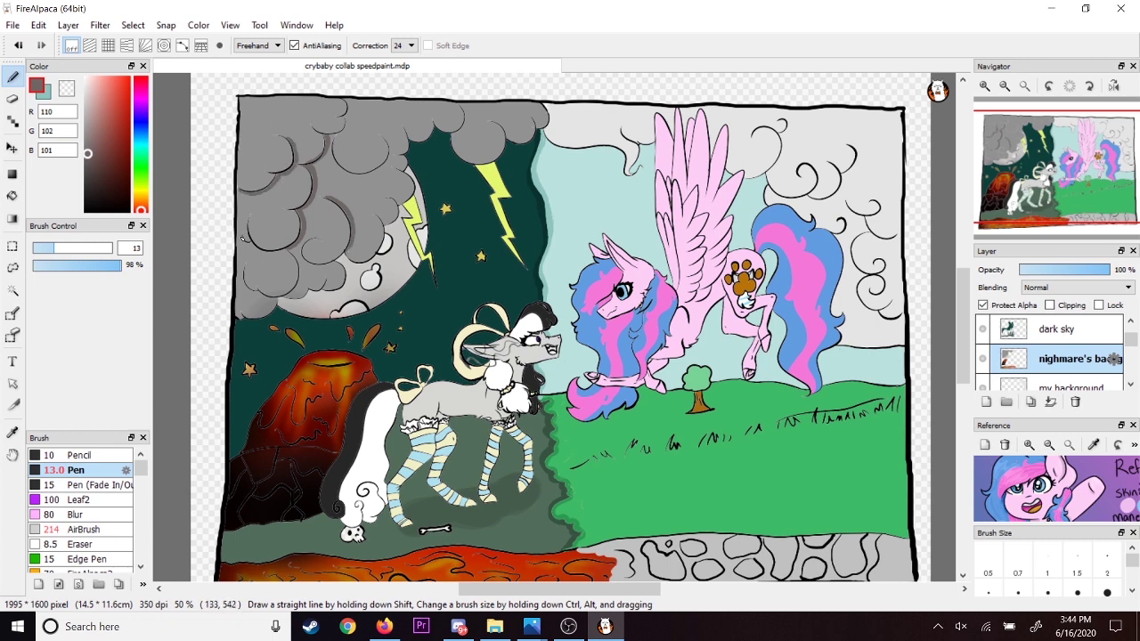
- Airbrush dark grey (41, 38, 38) along the storm clouds' outer edges and lighter grey (167, 157, 156) over their middle
click(85, 529)
mouse_move(239, 132)
mouse_down()
mouse_move(270, 101)
mouse_move(239, 232)
mouse_up()
mouse_move(287, 99)
mouse_down()
mouse_move(543, 108)
mouse_move(389, 81)
mouse_move(214, 232)
mouse_up()
click(87, 176)
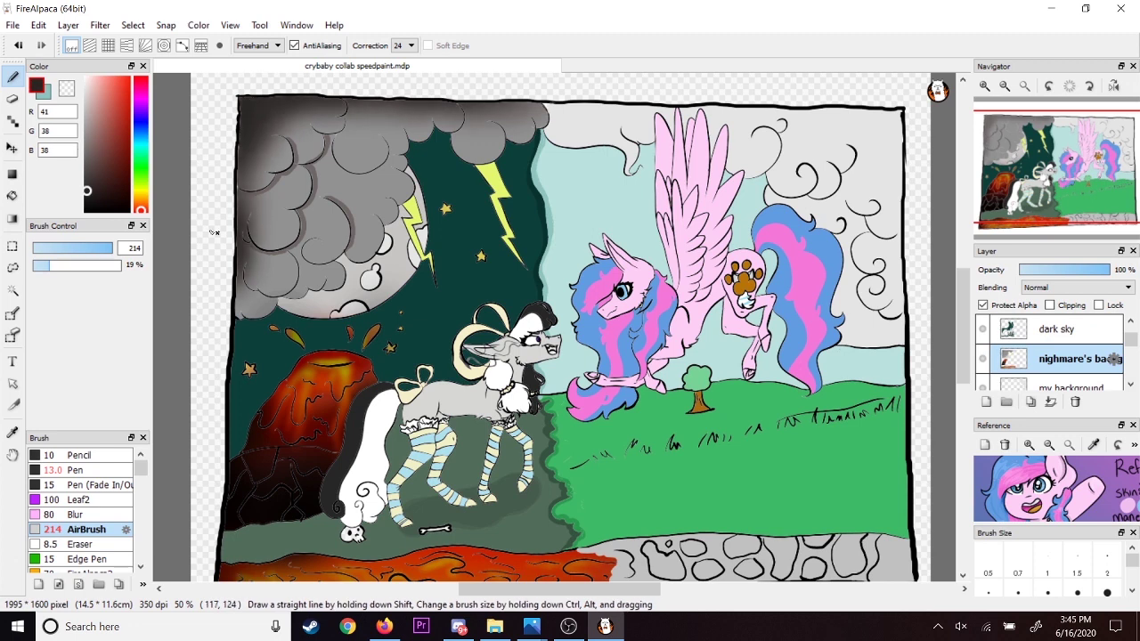
alt+click(297, 135)
drag(299, 209, 267, 187)
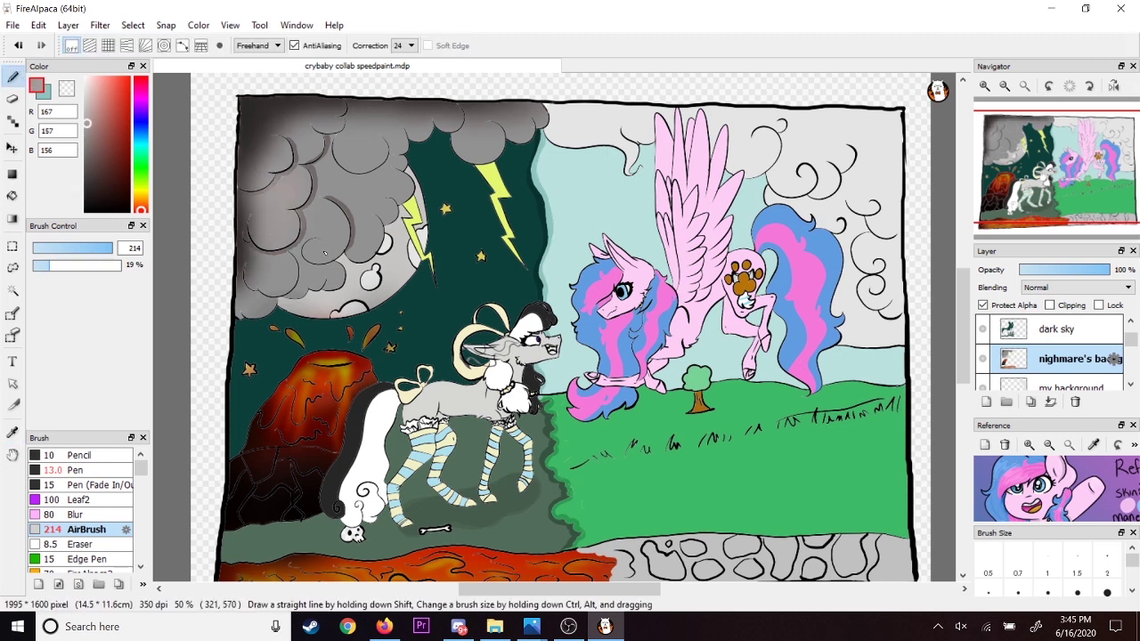
- Refine the storm cloud curls with the size 13 pen, using greys sampled from the clouds
click(75, 469)
alt+click(368, 137)
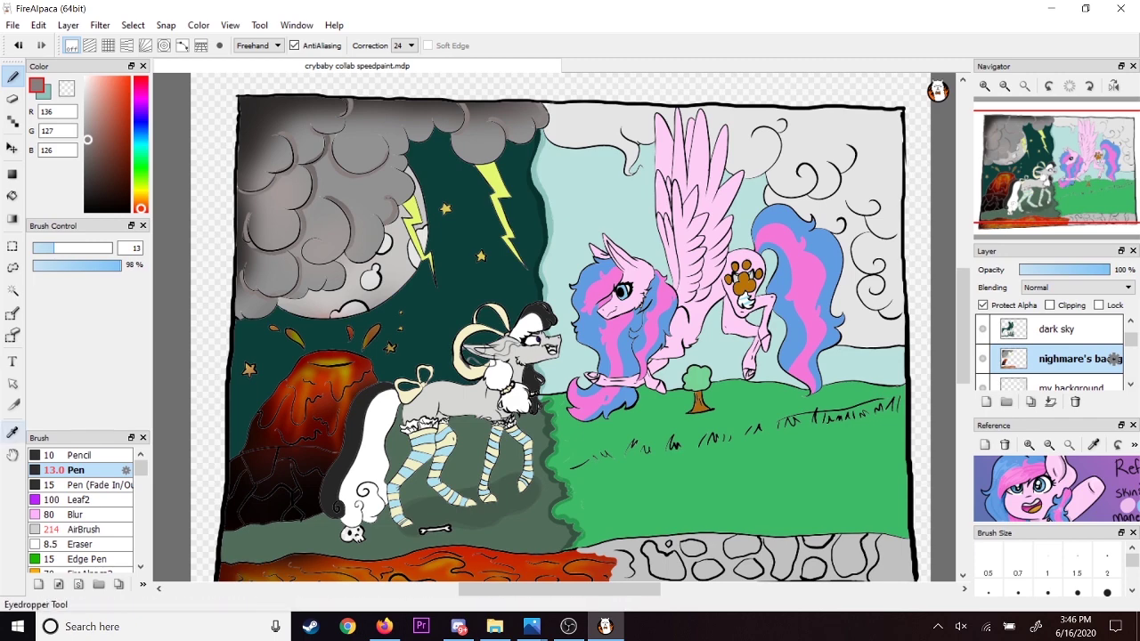
alt+click(283, 307)
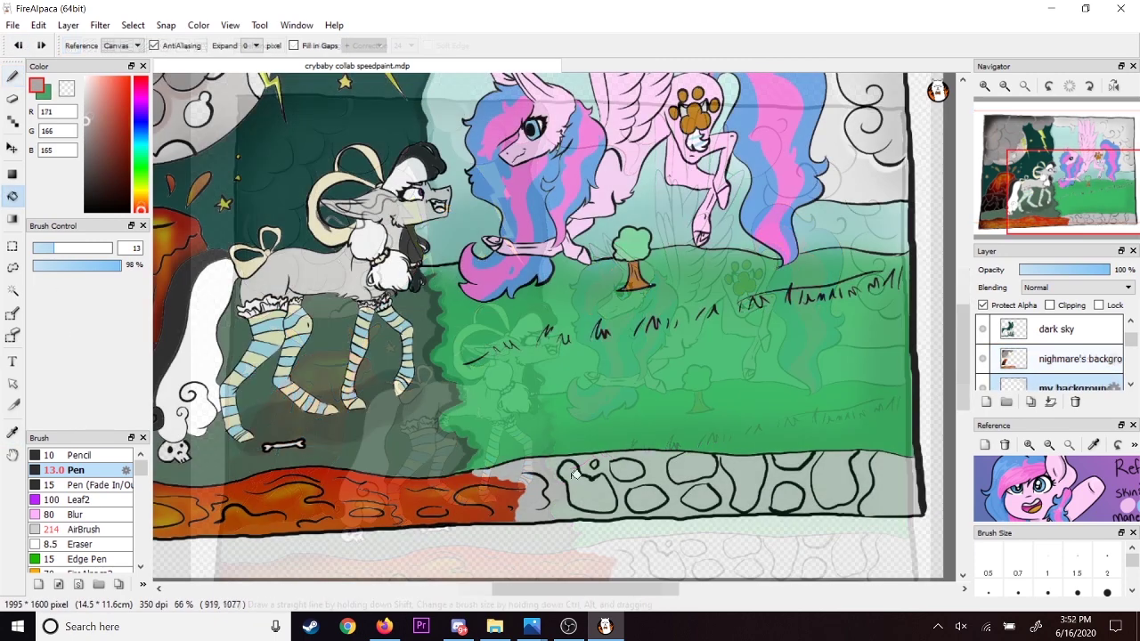
- Fill the stones in the strip below the grass with grey (171, 166, 165)
click(692, 467)
click(739, 486)
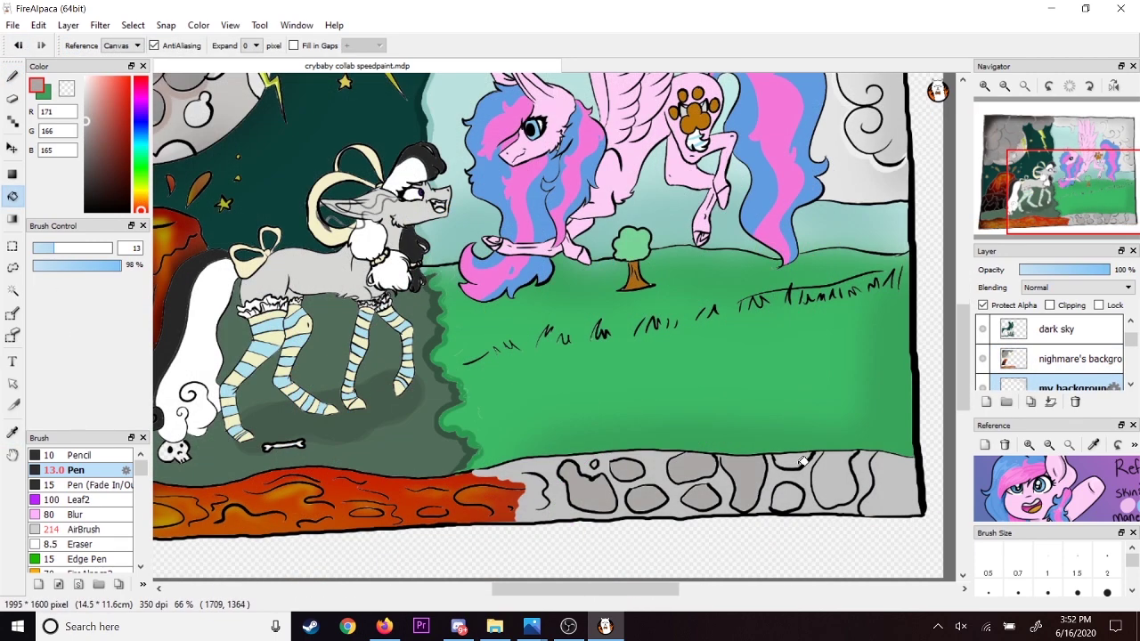
click(787, 498)
click(793, 460)
click(834, 479)
click(893, 472)
- Airbrush light pinkish grey (193, 179, 177) across the stone strip at size 214
click(13, 77)
click(86, 529)
click(88, 109)
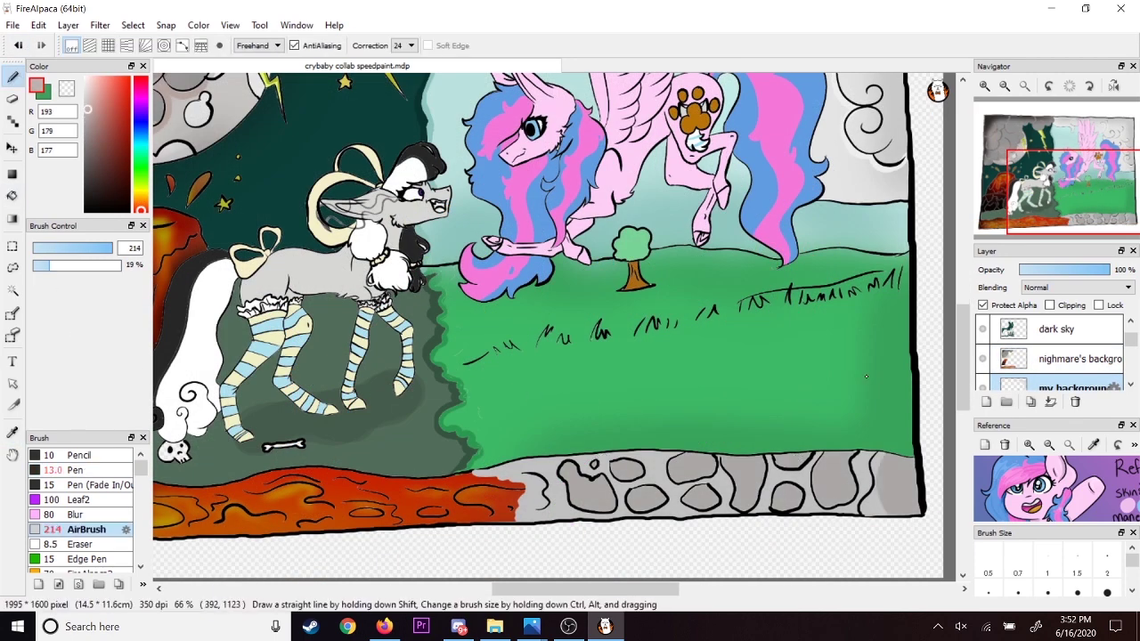
mouse_move(904, 472)
mouse_down()
mouse_move(868, 503)
mouse_move(592, 498)
mouse_up()
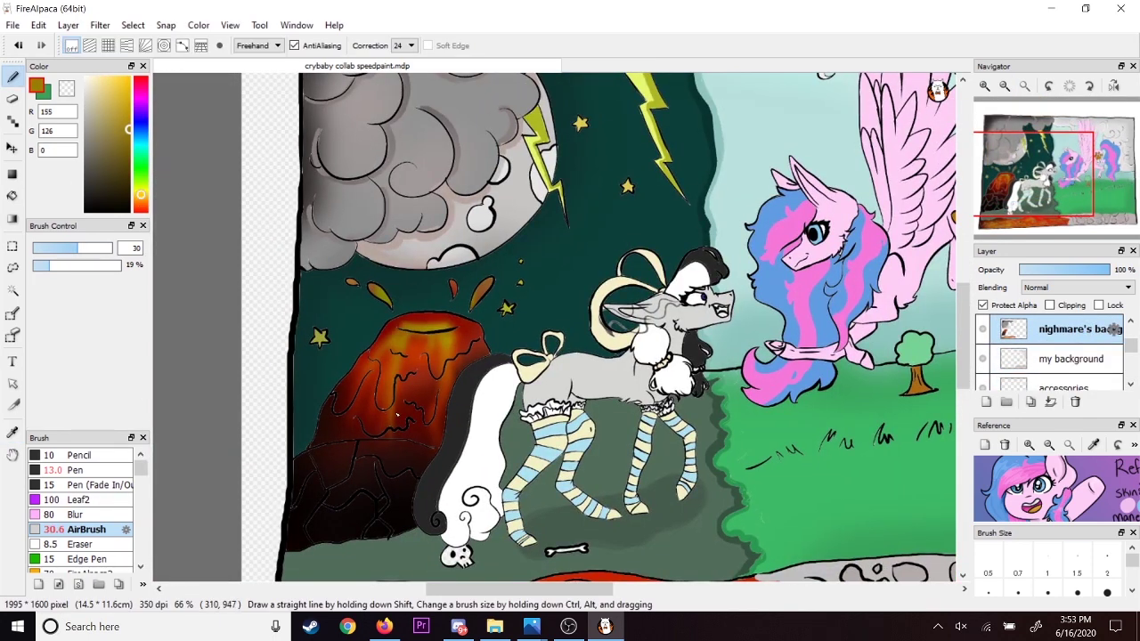
- Airbrush golden brown (155, 126, 0) along the volcano's lava drips with a size 30 brush
drag(441, 348, 438, 420)
mouse_move(385, 374)
mouse_down()
mouse_move(374, 431)
mouse_move(395, 424)
mouse_up()
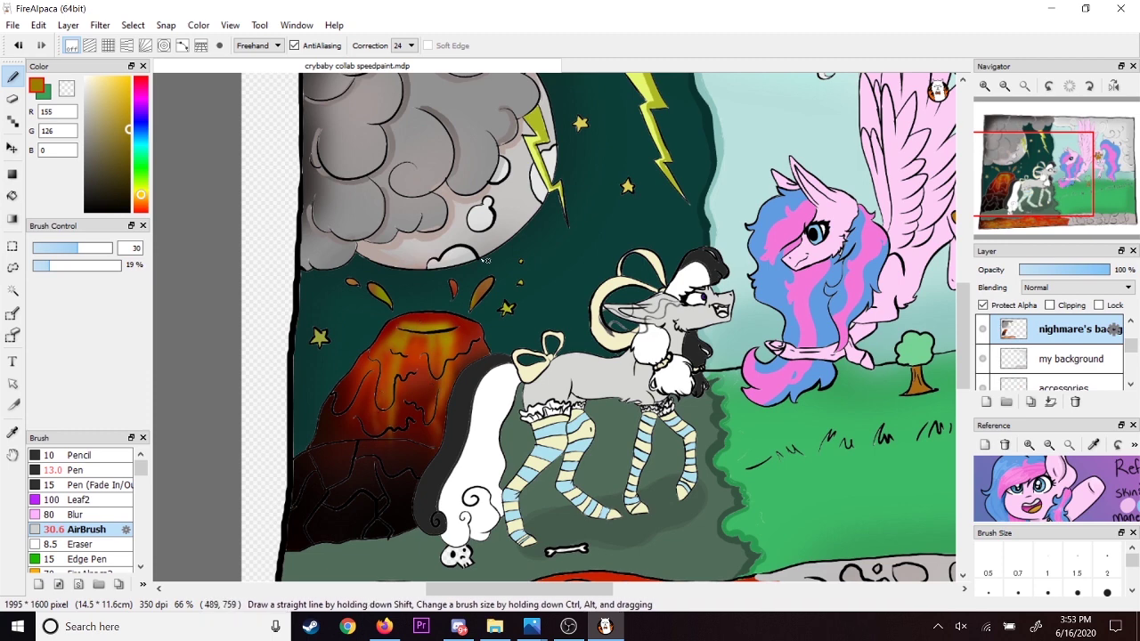
- Select the body layer and sample the shadow pink (218, 173, 211) from the reference image
click(1064, 387)
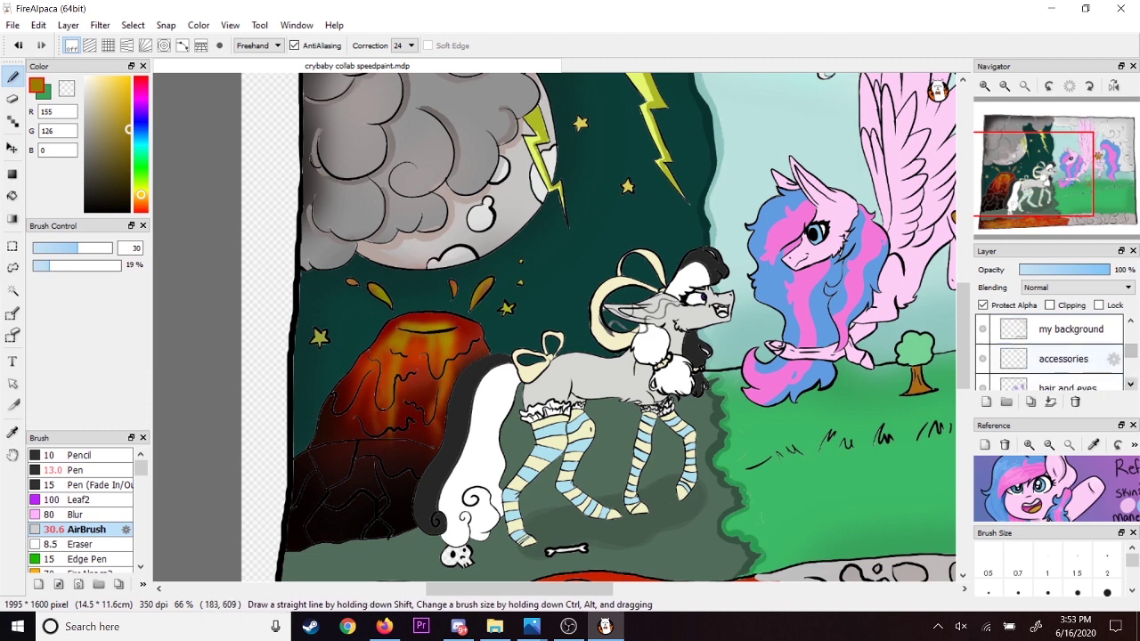
click(1065, 386)
click(1064, 386)
drag(1064, 516, 1061, 461)
click(1094, 445)
click(1102, 507)
- With the body layer's alpha protected, shade the winged pony's ears and shoulder using the size 13 pen
click(984, 86)
click(984, 86)
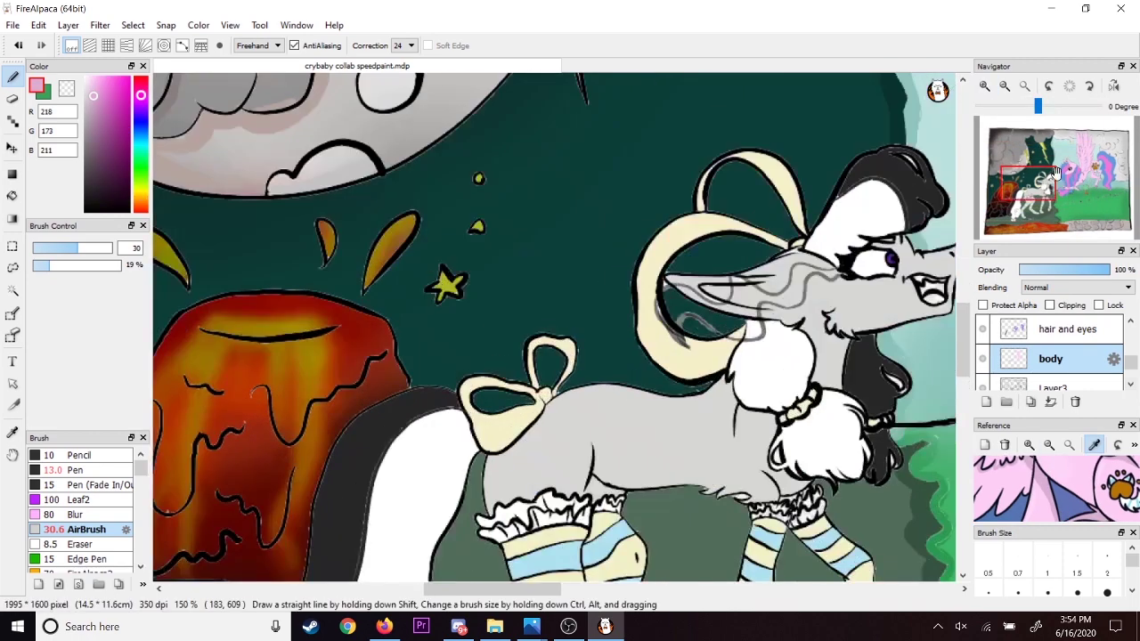
click(1077, 161)
click(104, 470)
click(983, 306)
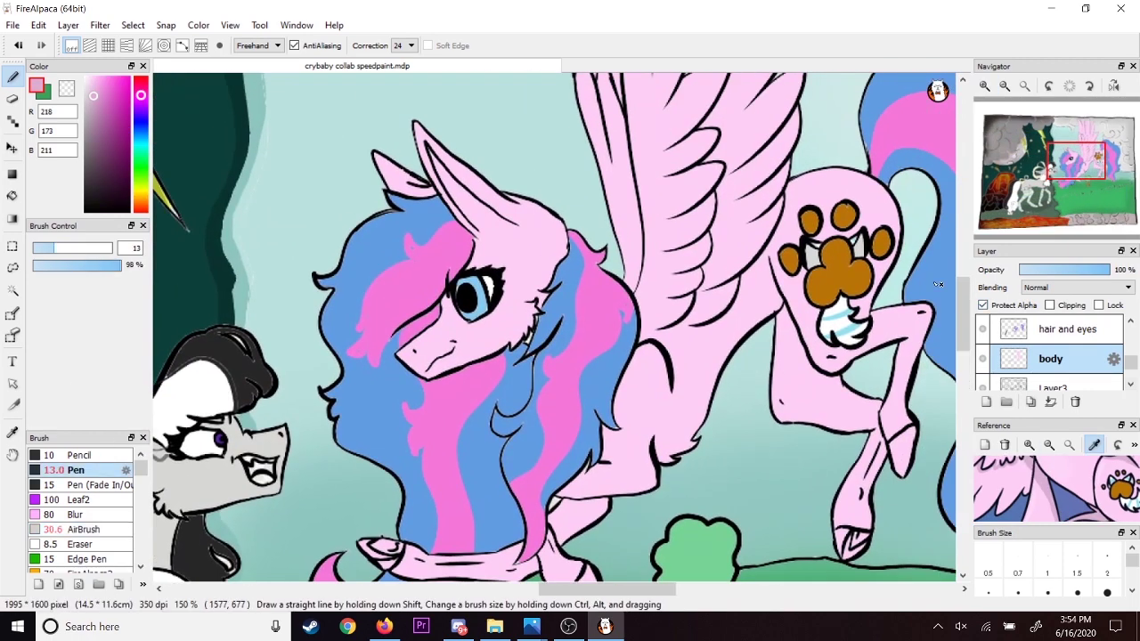
drag(446, 187, 504, 221)
drag(379, 158, 430, 192)
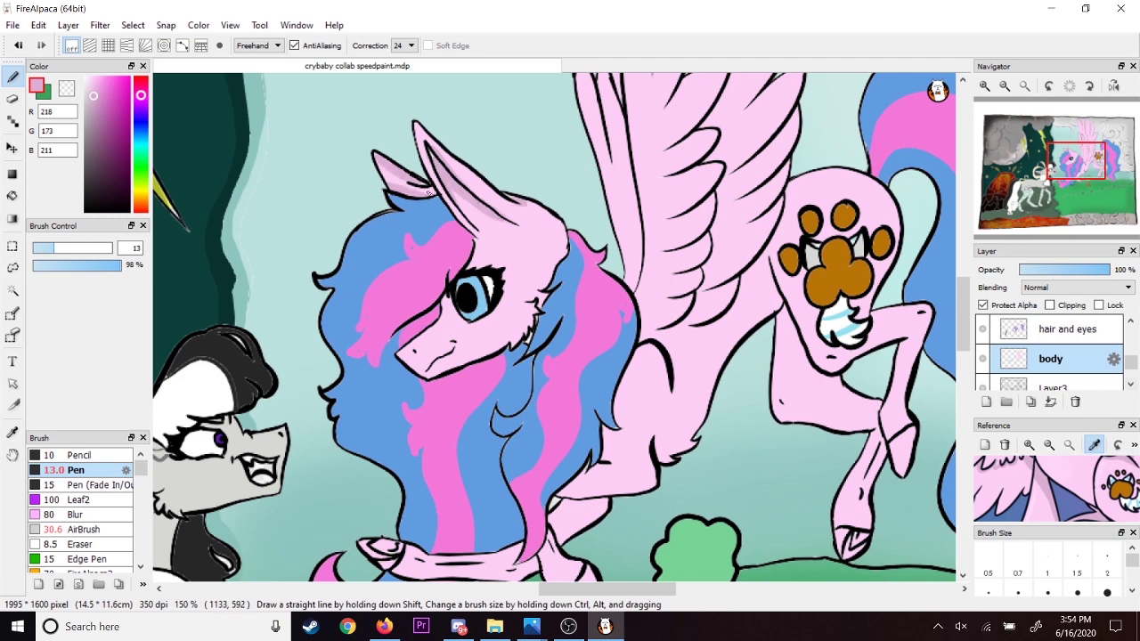
drag(665, 347, 677, 364)
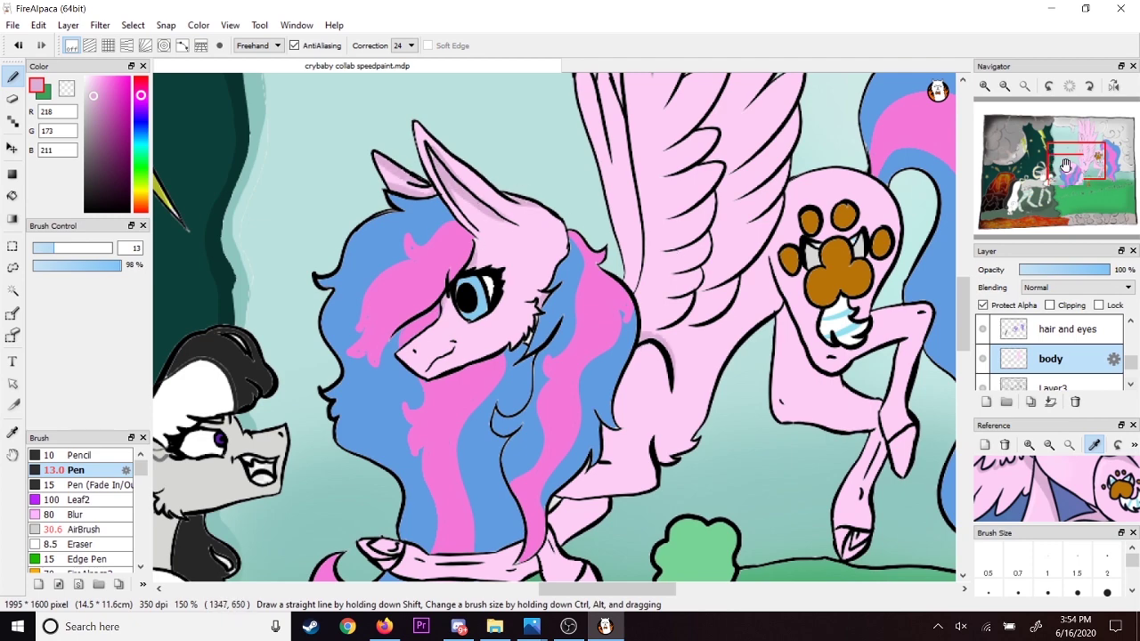
- Fill the winged pony's far wing feathers with the shadow pink
mouse_move(1076, 153)
mouse_down()
mouse_move(1084, 140)
mouse_move(1075, 168)
mouse_move(1085, 167)
mouse_move(1075, 147)
mouse_up()
key(g)
click(547, 246)
click(472, 200)
click(595, 346)
- Paint shadow pink pen strokes along the feathers of the winged pony's near wing
mouse_move(1075, 148)
mouse_down()
mouse_move(1080, 137)
mouse_move(1083, 161)
mouse_up()
key(b)
drag(610, 306, 593, 337)
mouse_move(618, 290)
mouse_down()
mouse_move(631, 233)
mouse_move(627, 169)
mouse_up()
drag(1087, 142, 1086, 148)
drag(605, 245, 579, 304)
drag(576, 178, 568, 241)
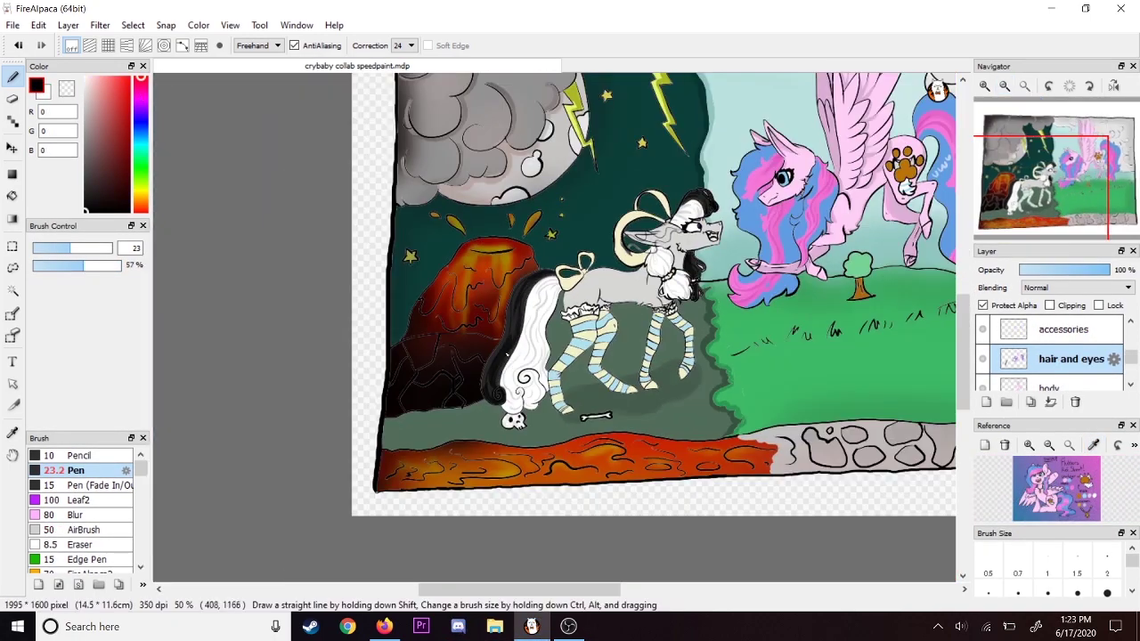
- Shade the blue front strands of the winged pony's mane in darker blue (66, 127, 199) with the size 23 pen
drag(1040, 177, 1080, 164)
scroll(1067, 168, up, 2)
click(12, 433)
click(400, 347)
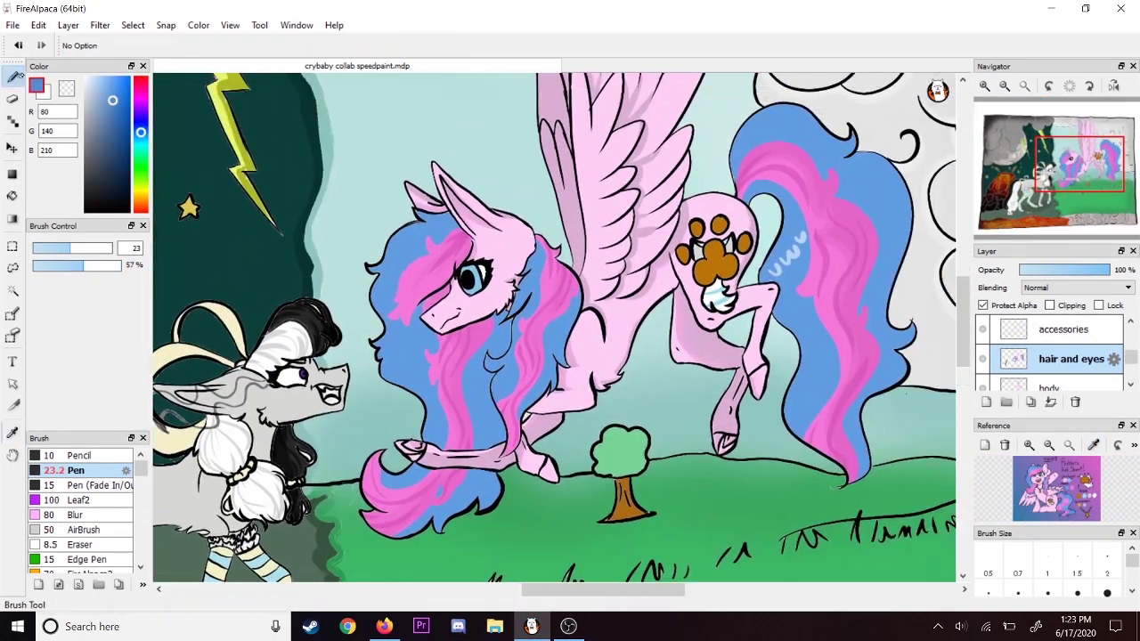
click(15, 76)
click(18, 46)
mouse_move(424, 226)
mouse_down()
mouse_move(402, 238)
mouse_move(429, 232)
mouse_move(387, 274)
mouse_up()
click(115, 106)
drag(392, 333, 388, 346)
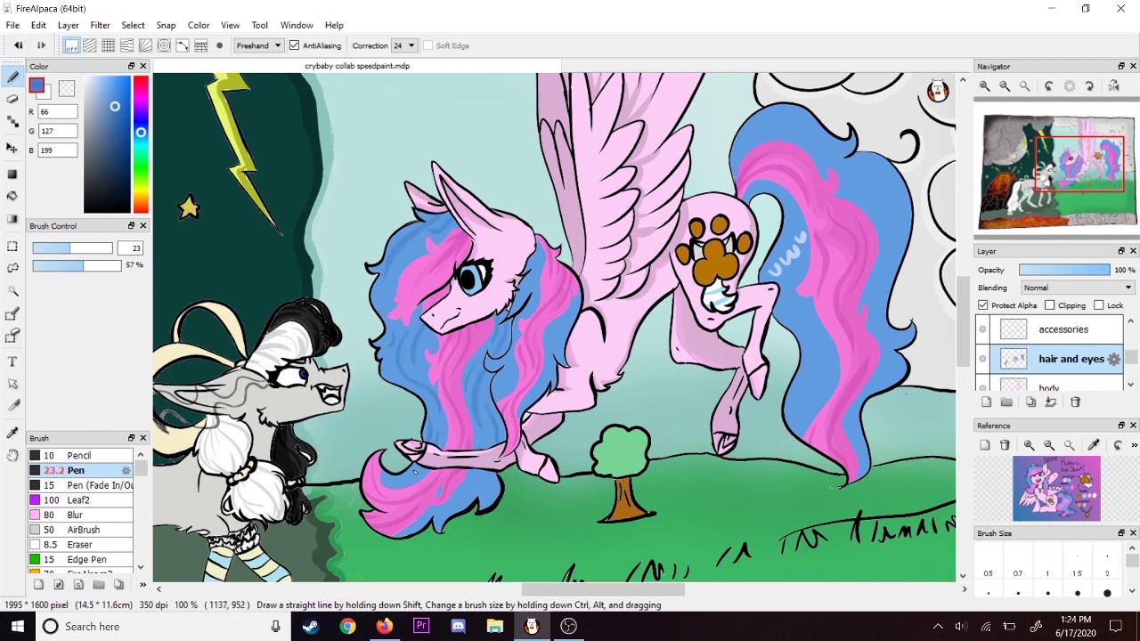
- Add darker blue (66, 127, 199) strokes to the mane's curled tip and the blue strands behind the winged pony's cheek
drag(423, 524, 406, 535)
drag(481, 472, 490, 507)
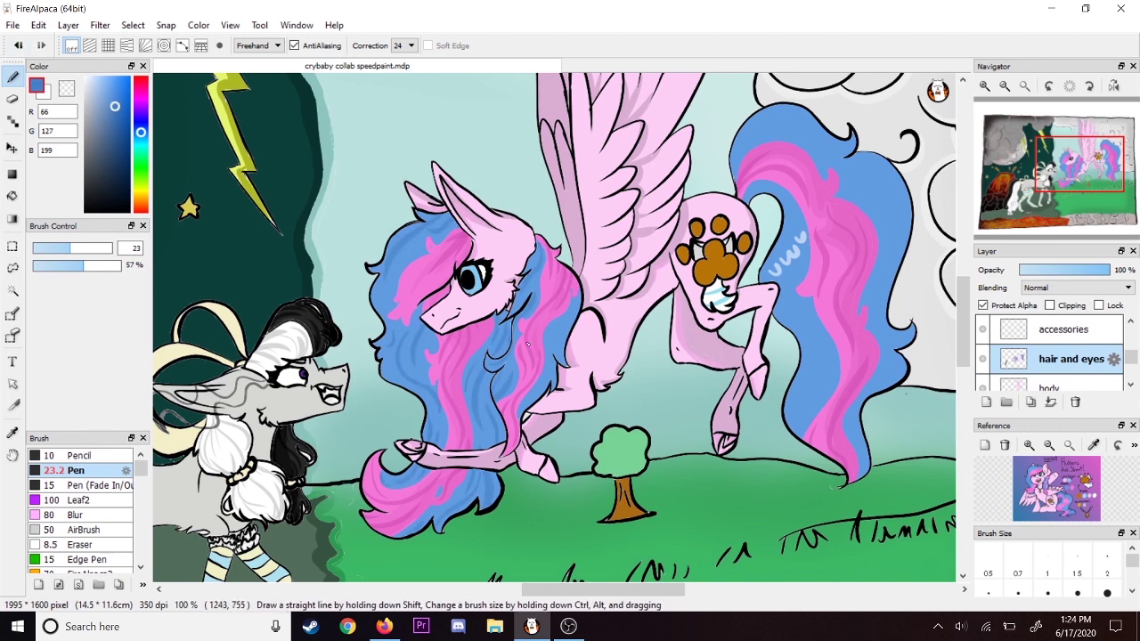
drag(550, 355, 539, 407)
drag(577, 298, 558, 349)
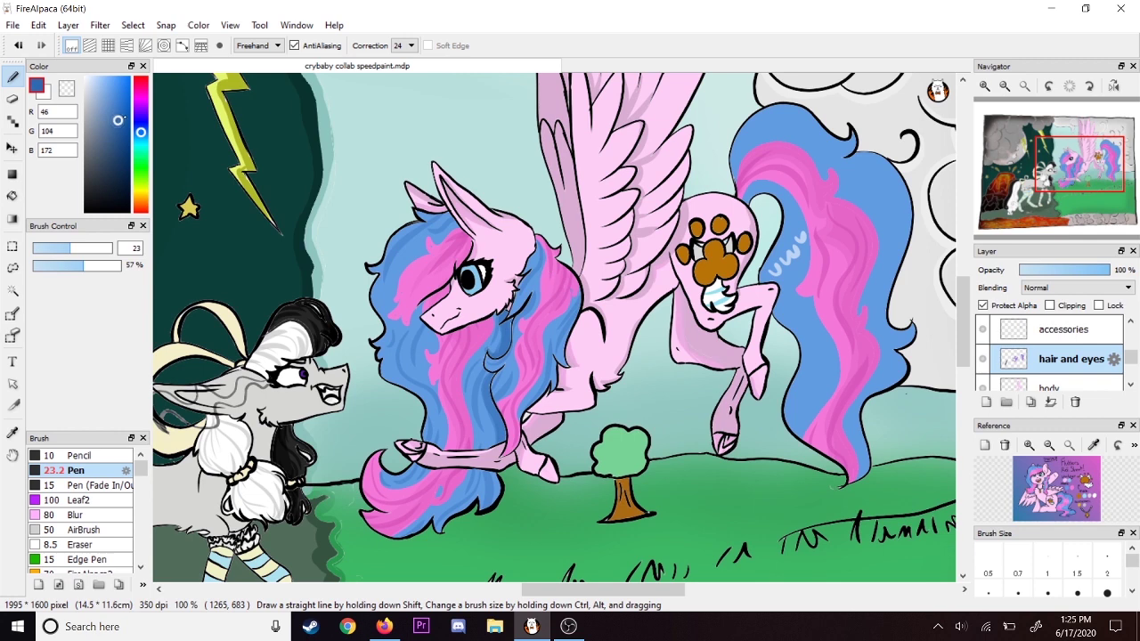
- Deepen the shadowed inner and rear blue mane strands of the winged pony with deep blue (46, 104, 172)
drag(498, 344, 486, 507)
mouse_move(487, 399)
mouse_down()
mouse_move(483, 497)
mouse_move(481, 417)
mouse_up()
click(19, 45)
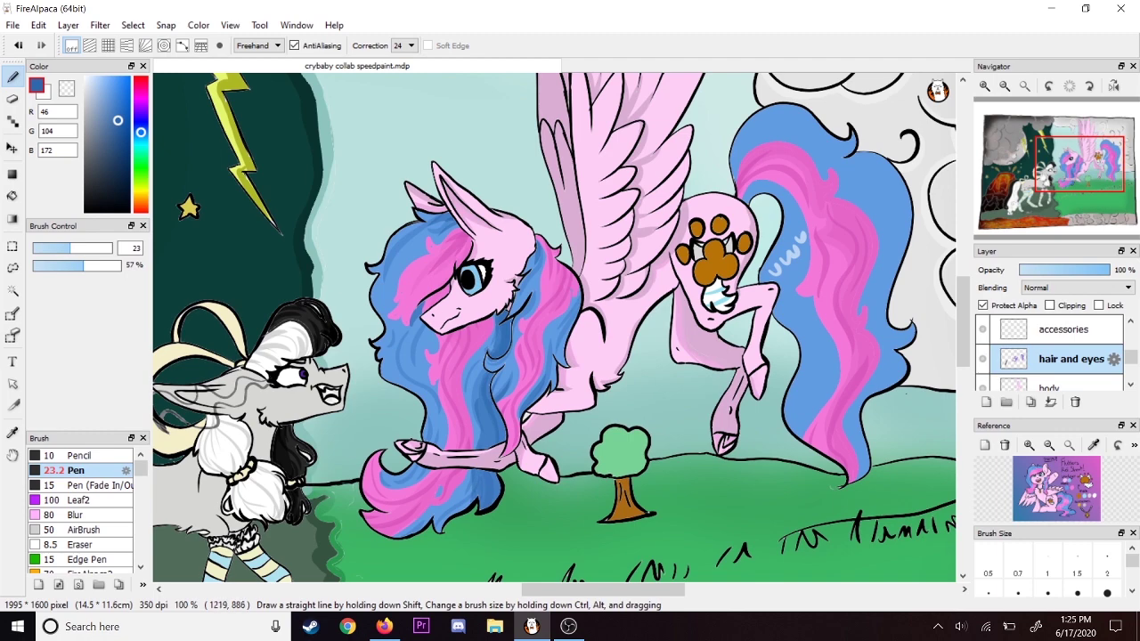
drag(574, 313, 555, 333)
- Sample the mane's blue, darken it slightly to (82, 139, 207), and start shading the top of the winged pony's tail
drag(1090, 164, 1096, 162)
click(45, 93)
click(13, 433)
click(428, 312)
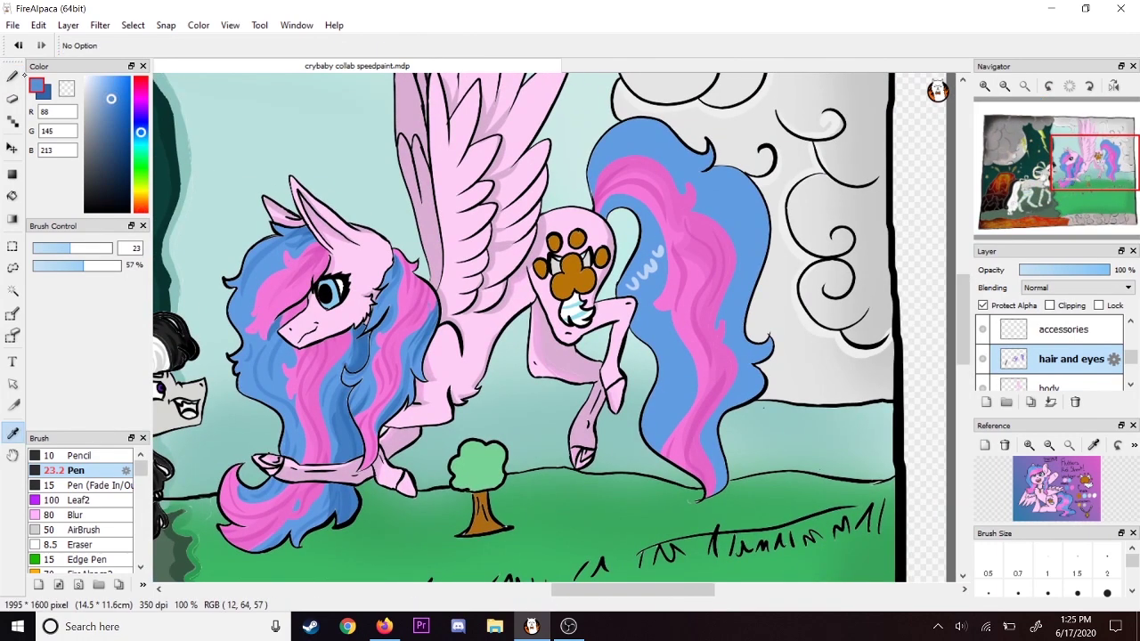
click(12, 77)
click(23, 48)
click(112, 101)
drag(603, 157, 650, 144)
- Erase the "uwu" lettering from the winged pony's tail and fill the gap with the sampled tail blue (97, 156, 226)
click(12, 99)
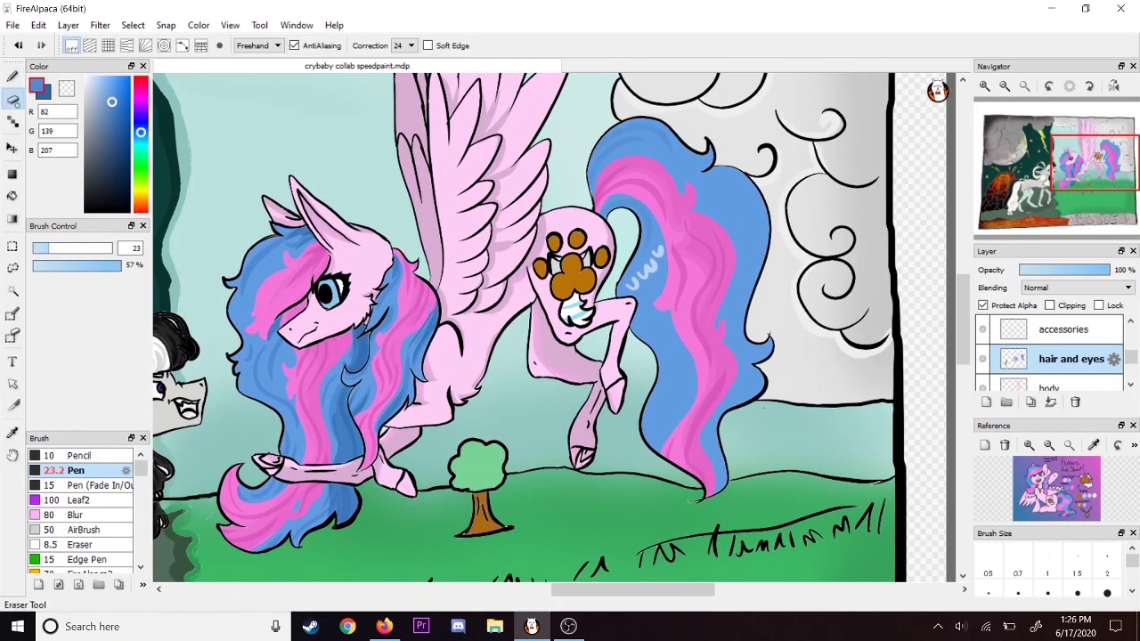
drag(630, 287, 659, 250)
click(14, 196)
click(13, 433)
click(650, 233)
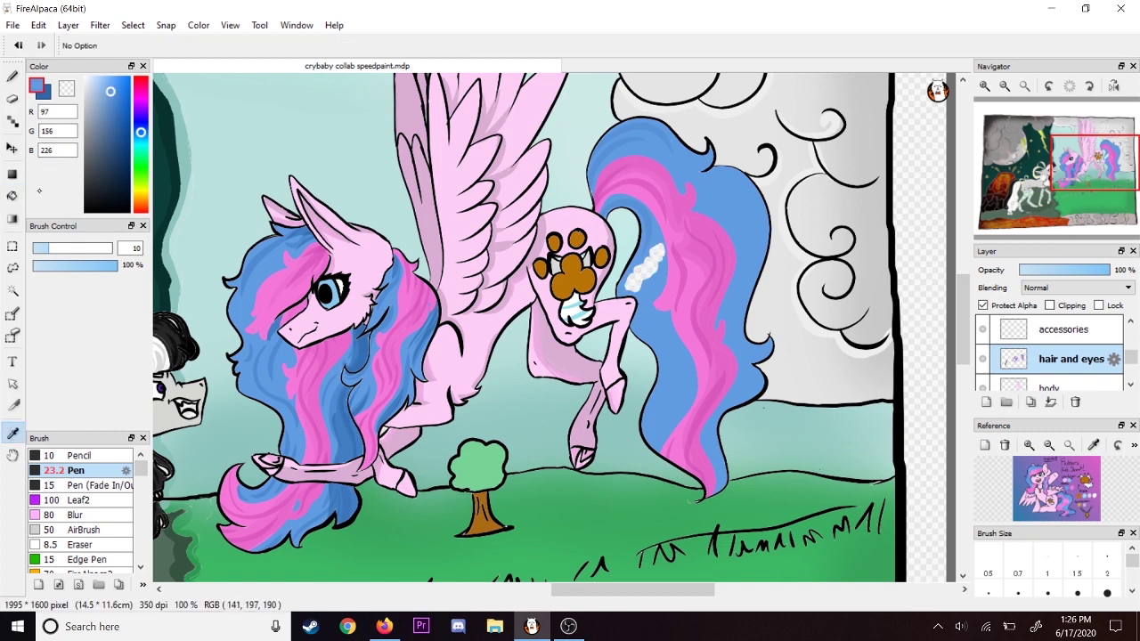
click(12, 195)
click(983, 305)
click(652, 260)
click(983, 305)
- Paint deep blue (46, 104, 172) pen strokes along the edges and strands of the tail's blue areas
click(12, 78)
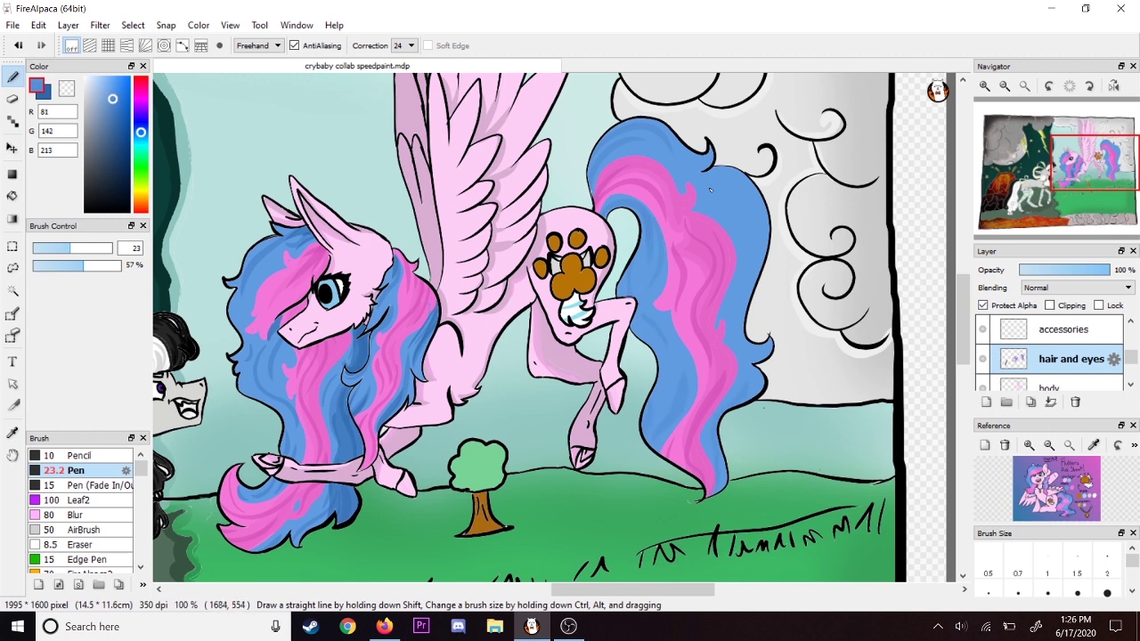
key(x)
mouse_move(601, 214)
mouse_down()
mouse_move(636, 210)
mouse_move(629, 132)
mouse_up()
drag(593, 189, 636, 151)
mouse_move(657, 447)
mouse_down()
mouse_move(682, 342)
mouse_move(648, 395)
mouse_up()
drag(638, 220, 639, 326)
drag(714, 495, 723, 422)
drag(757, 373, 732, 406)
drag(708, 491, 719, 438)
drag(741, 184, 753, 351)
drag(753, 357, 771, 345)
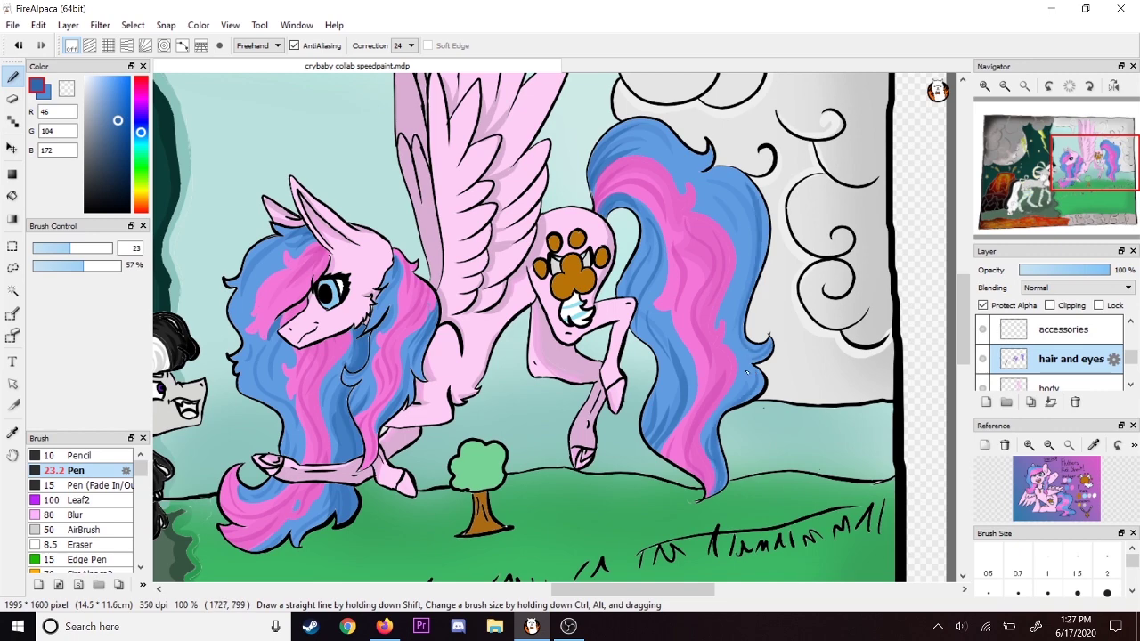
drag(705, 175, 744, 287)
drag(657, 135, 689, 184)
click(19, 45)
mouse_move(660, 135)
mouse_down()
mouse_move(607, 157)
mouse_move(664, 140)
mouse_up()
click(19, 46)
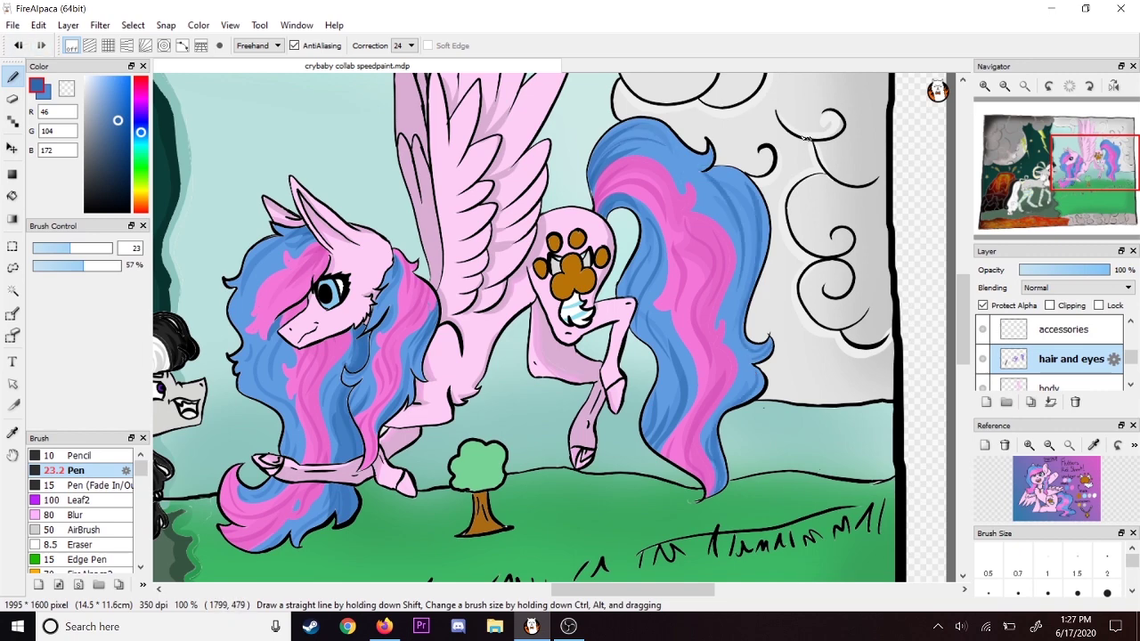
- Shade the winged pony's iris in darker blue (35, 98, 131) and soften the shading with the Blur brush
click(1005, 87)
click(984, 86)
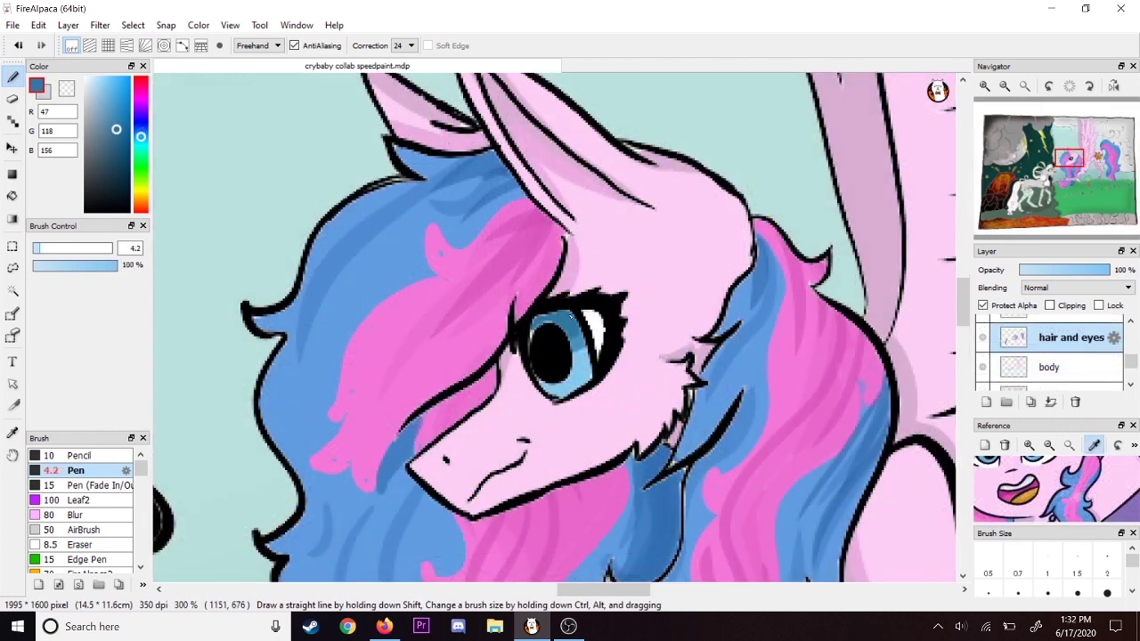
click(118, 143)
mouse_move(571, 315)
mouse_down()
mouse_move(534, 324)
mouse_move(586, 372)
mouse_up()
click(75, 515)
drag(80, 455, 81, 472)
drag(543, 385, 566, 398)
click(74, 515)
click(18, 46)
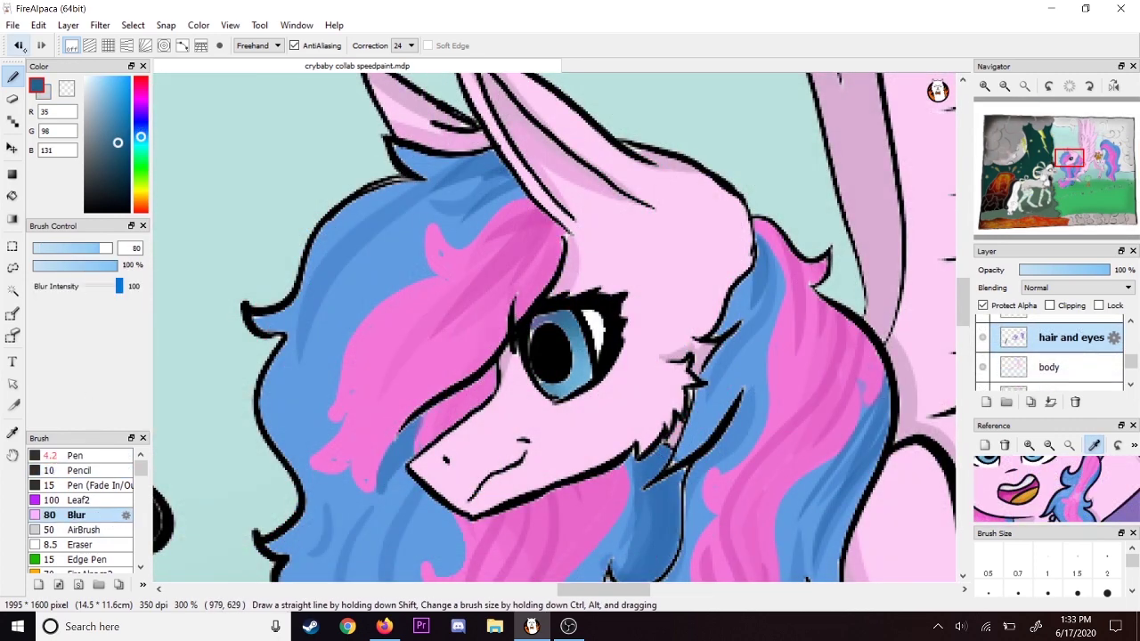
- Add light blue highlight spots, starting with (152, 206, 235), to the lower iris using the size 4.2 pen
click(12, 433)
click(581, 358)
click(100, 87)
click(12, 77)
click(76, 455)
click(580, 361)
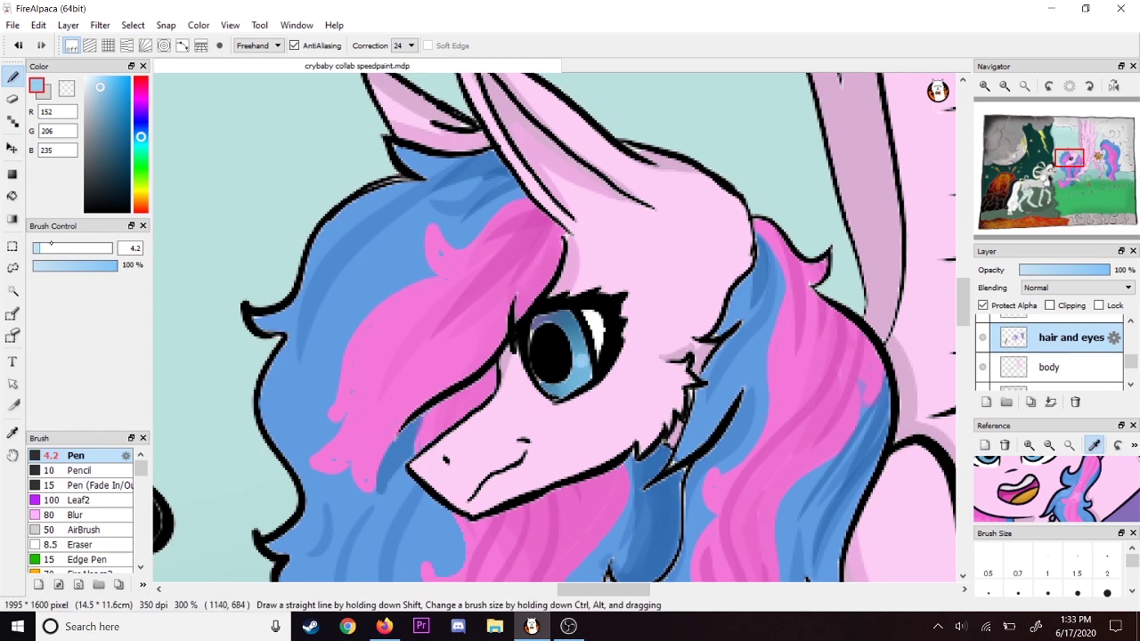
click(92, 82)
click(580, 361)
click(581, 377)
drag(566, 389, 556, 391)
- Turn off alpha protection and dab a white highlight on the winged pony's pupil with the size 10.7 pen
click(85, 78)
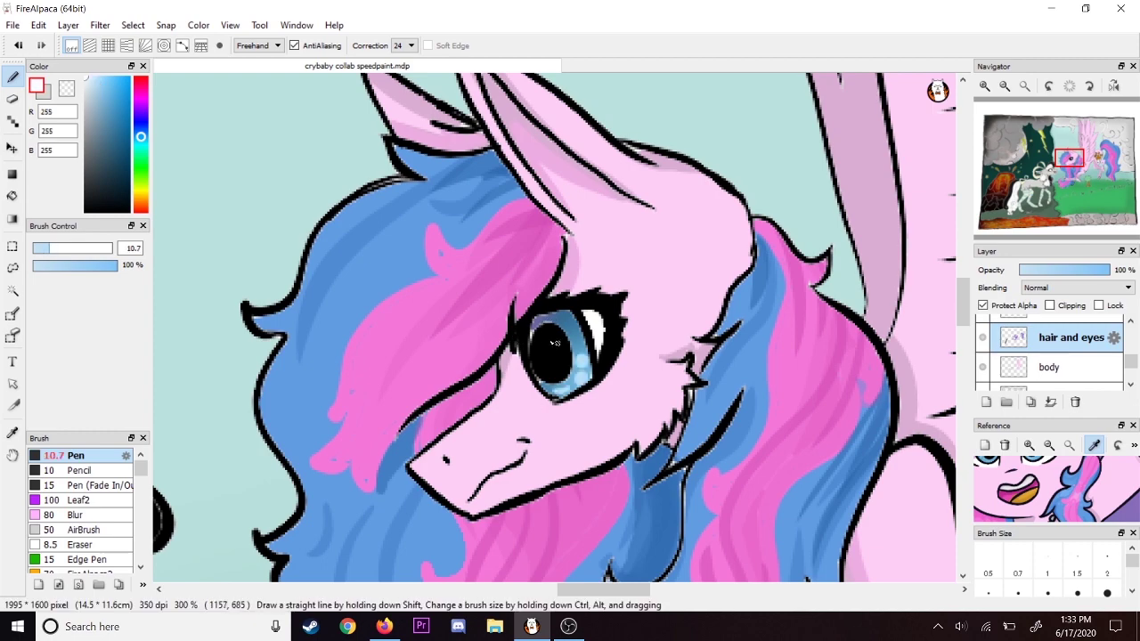
click(983, 306)
click(554, 346)
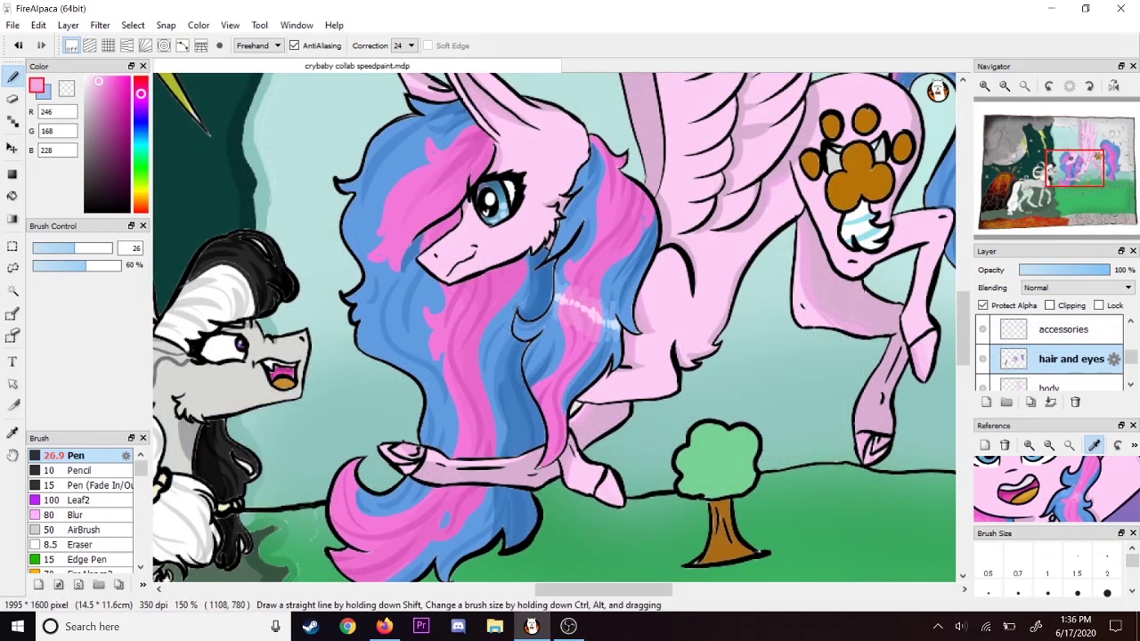
- Paint light pink (246, 168, 228) highlight bands across the pink forelock and lower mane strand with the size 26 pen
mouse_move(455, 375)
mouse_down()
mouse_move(461, 407)
mouse_move(476, 409)
mouse_up()
drag(482, 383, 487, 414)
drag(461, 182, 435, 212)
mouse_move(442, 175)
mouse_down()
mouse_move(414, 193)
mouse_move(404, 178)
mouse_up()
- Extend the highlight bands across the blue forelock and lower mane strands in light blue (162, 200, 244)
click(47, 94)
drag(404, 163, 387, 181)
drag(408, 140, 382, 185)
click(37, 85)
drag(500, 372, 481, 412)
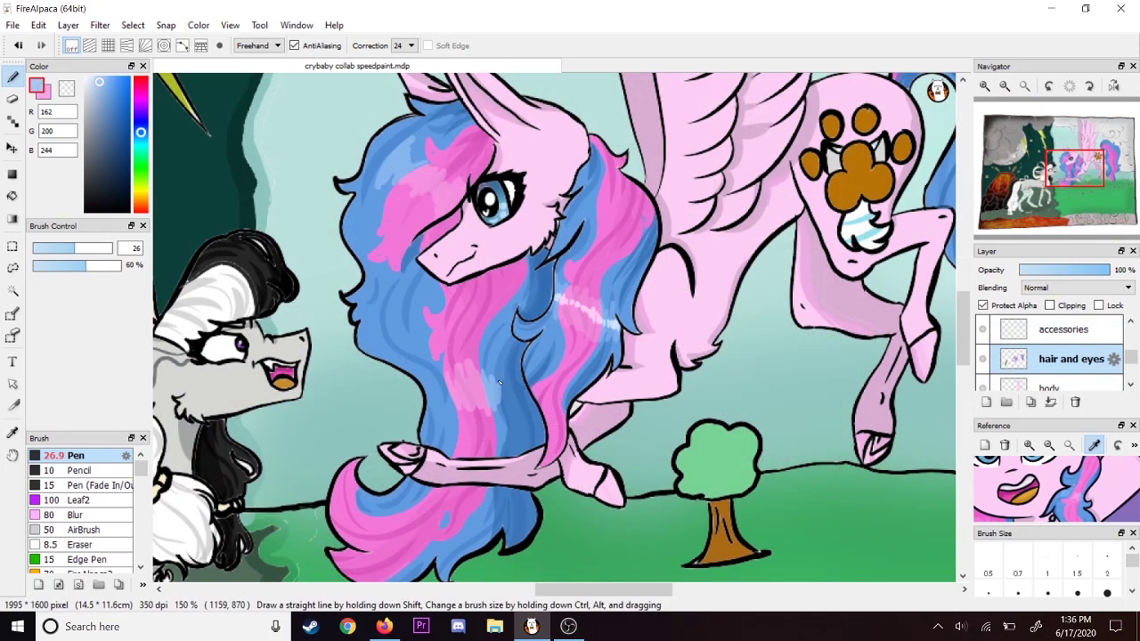
drag(520, 356, 499, 416)
drag(454, 379, 441, 408)
drag(445, 372, 432, 419)
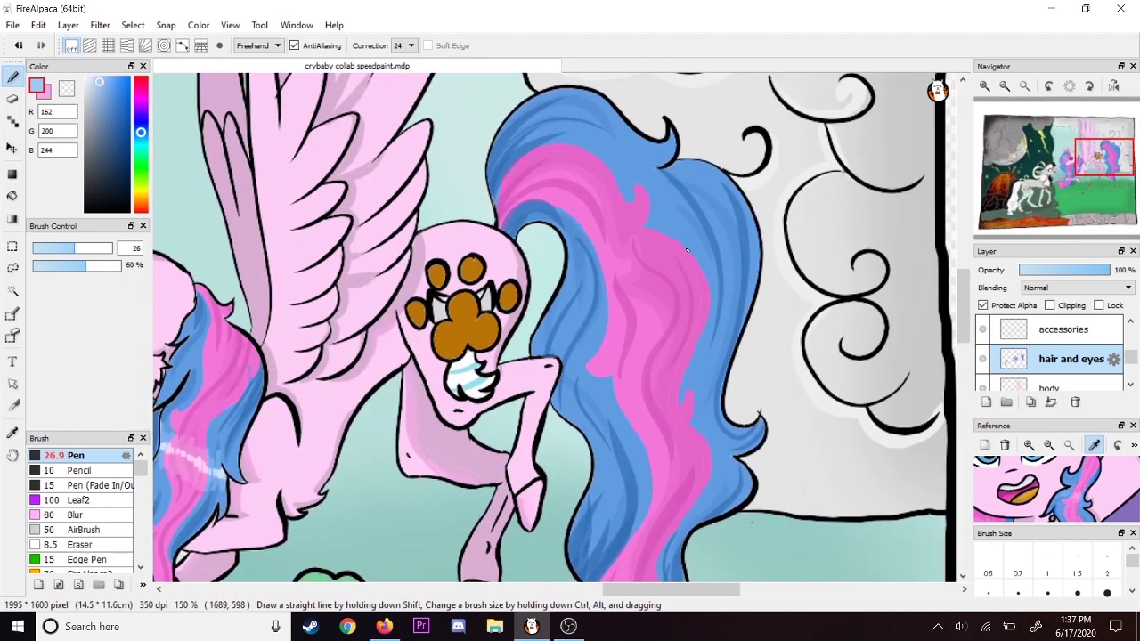
- Paint two light blue (162, 200, 244) highlight bands across the blue sections of the winged pony's tail
mouse_move(723, 203)
mouse_down()
mouse_move(699, 269)
mouse_move(692, 243)
mouse_up()
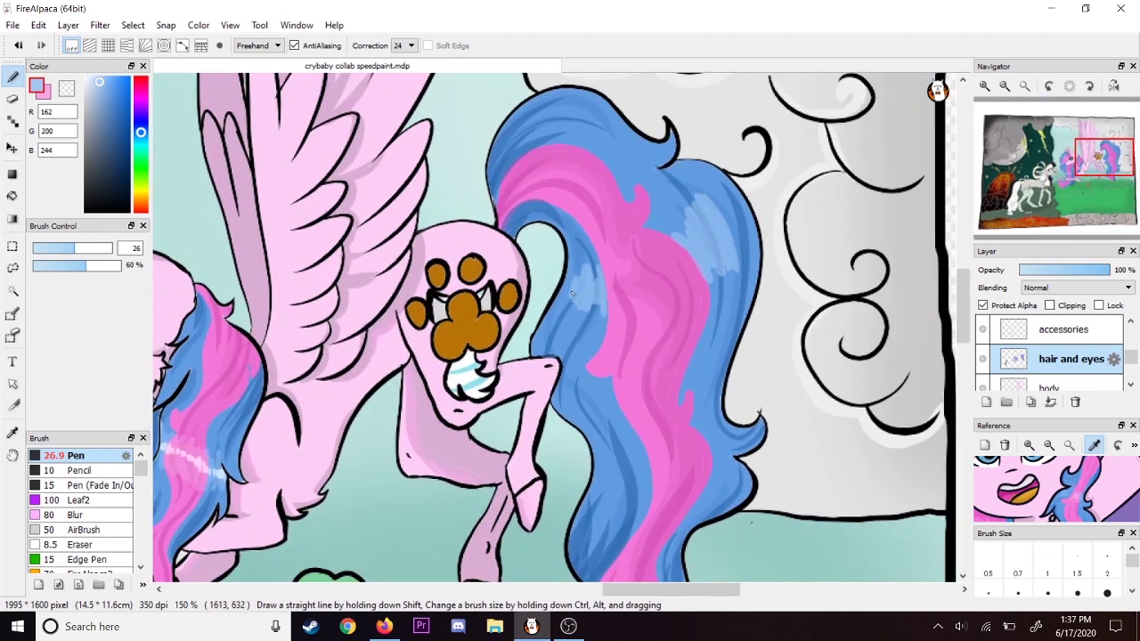
drag(1101, 165, 1097, 175)
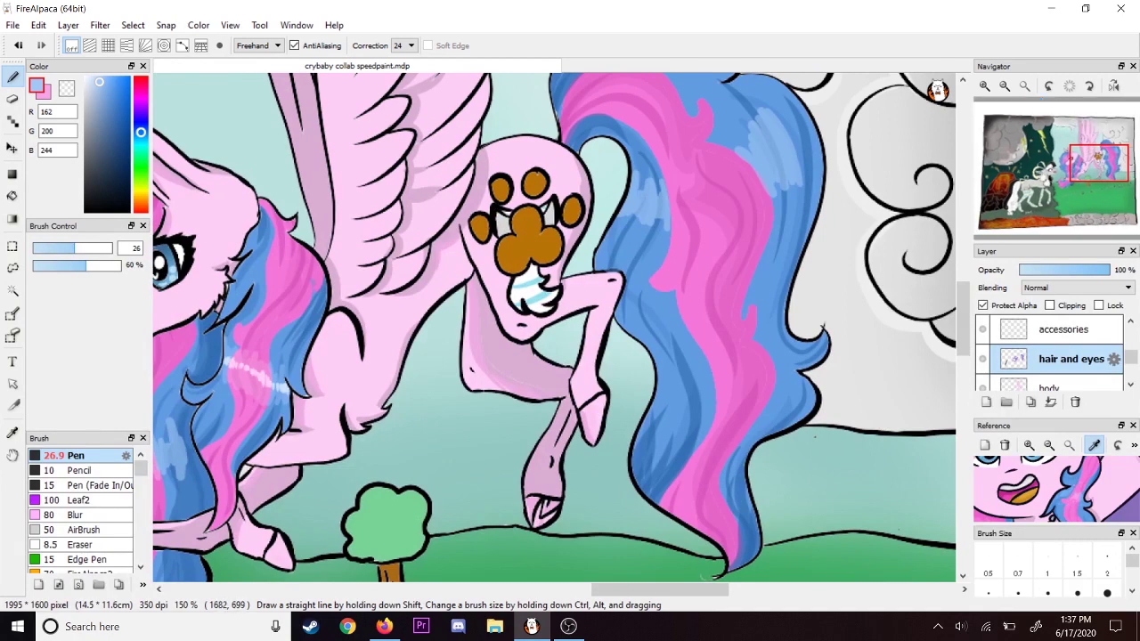
mouse_move(754, 285)
mouse_down()
mouse_move(764, 314)
mouse_move(780, 308)
mouse_up()
drag(668, 293, 637, 342)
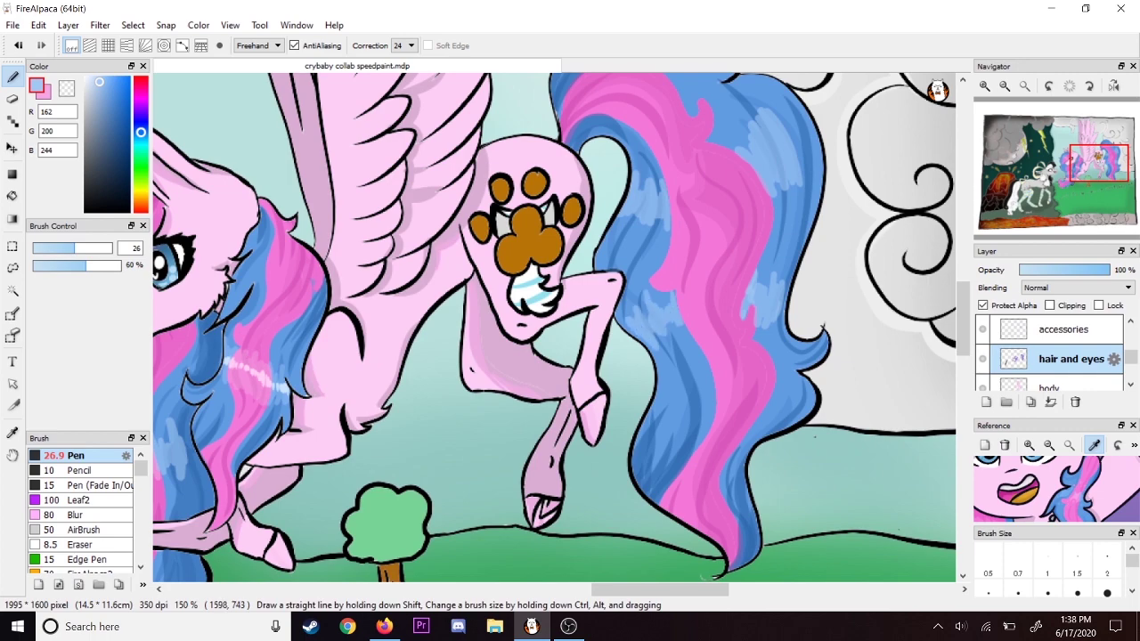
- Switch to the light pink and continue both highlight bands across the tail's pink stripe
key(x)
mouse_move(680, 297)
mouse_down()
mouse_move(716, 294)
mouse_move(743, 310)
mouse_up()
mouse_move(677, 232)
mouse_down()
mouse_move(708, 189)
mouse_move(767, 156)
mouse_up()
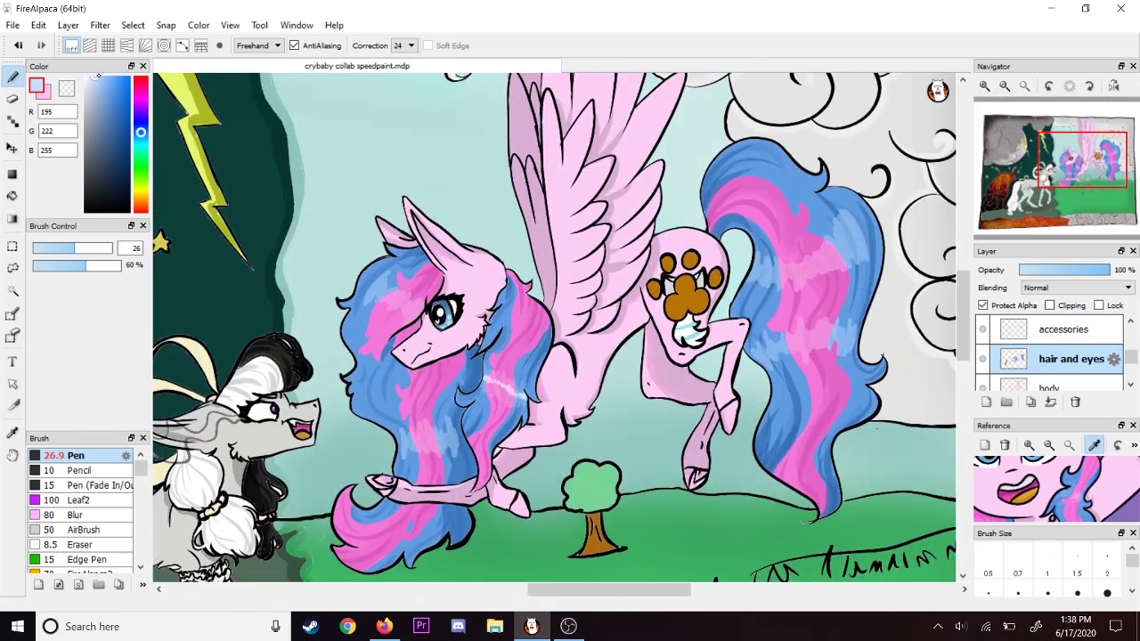
- Layer narrow brighter highlights in pink (255, 199, 242) and pale blue (195, 222, 255) over both tail bands with the size 11.2 pen
scroll(835, 392, up, 3)
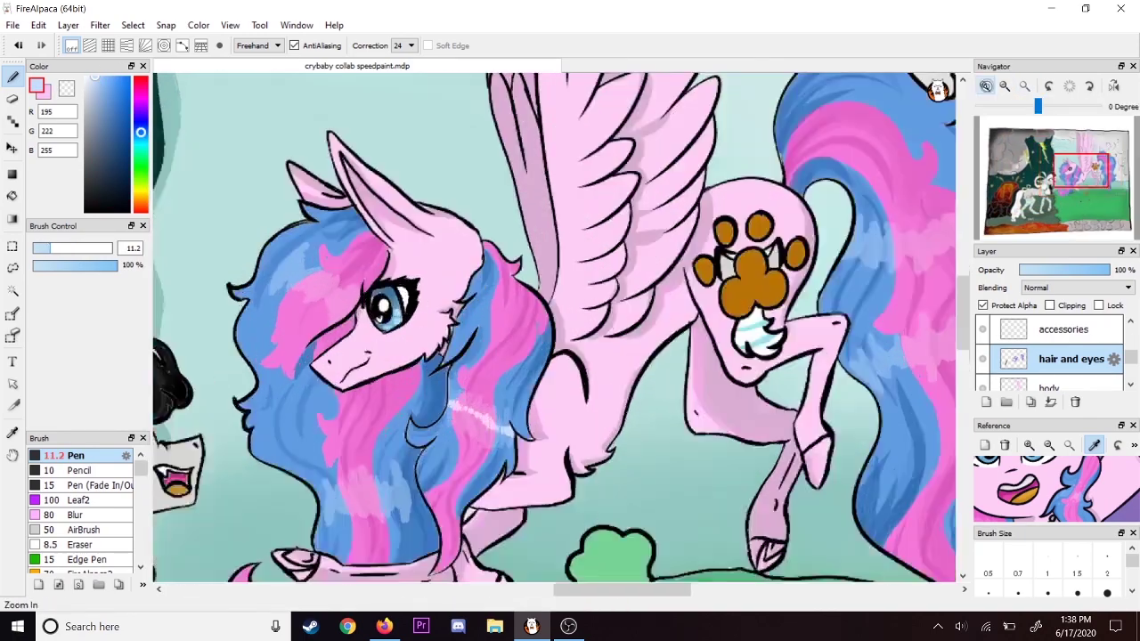
click(1004, 87)
click(1005, 86)
key(x)
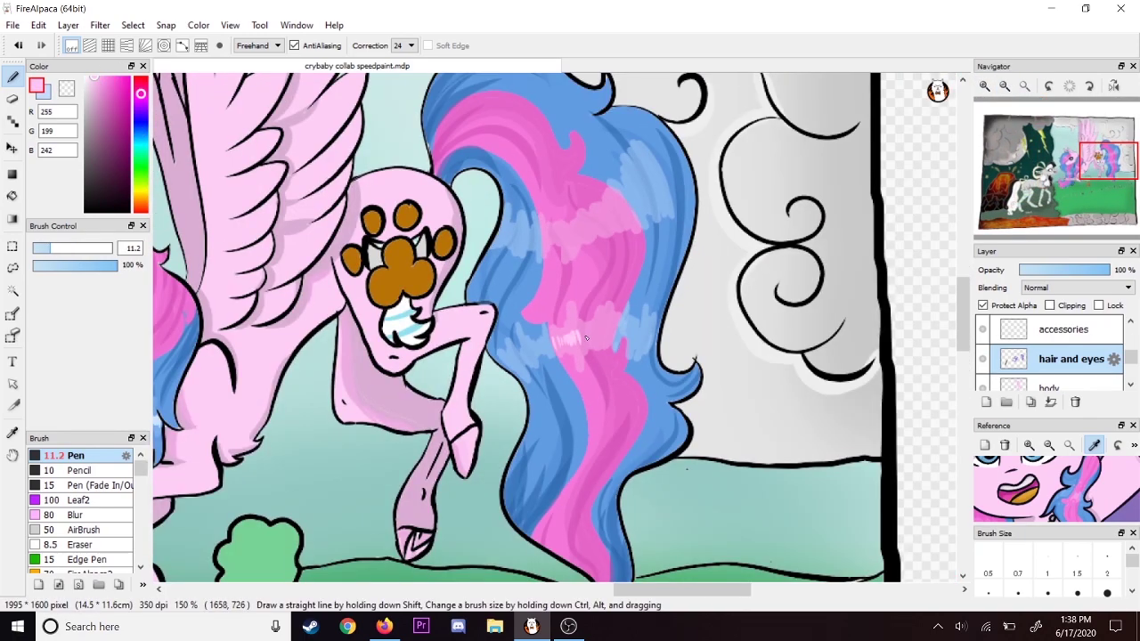
drag(586, 337, 619, 320)
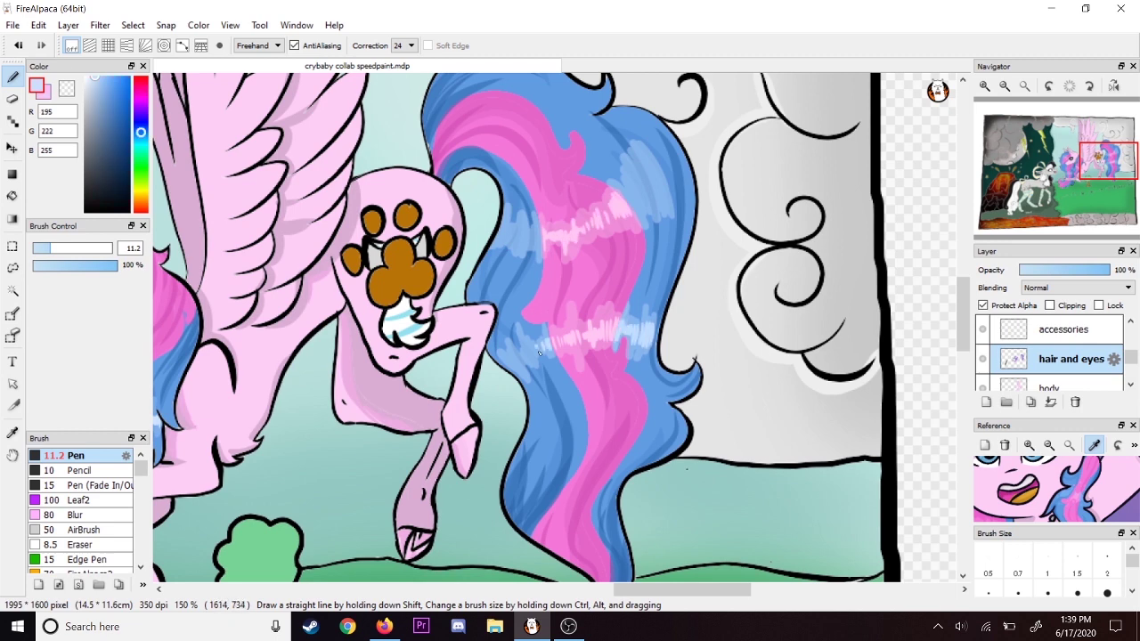
drag(625, 200, 645, 170)
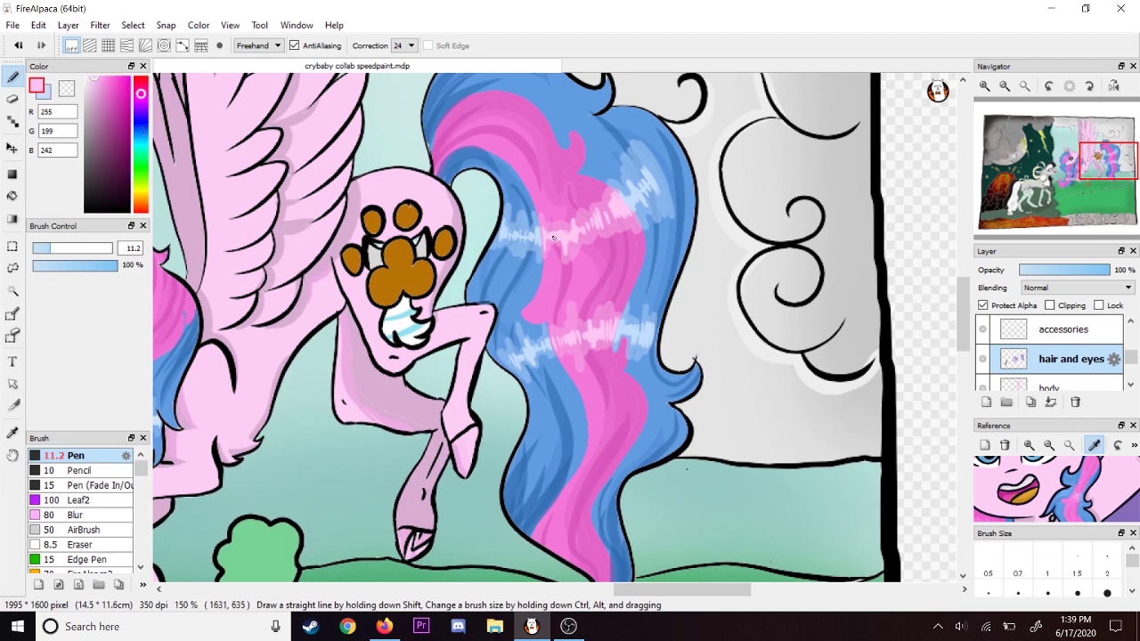
- Add narrow bright highlights in pale blue (195, 222, 255) and pink (255, 199, 242) over the winged pony's forelock band
scroll(633, 323, down, 4)
scroll(668, 335, up, 4)
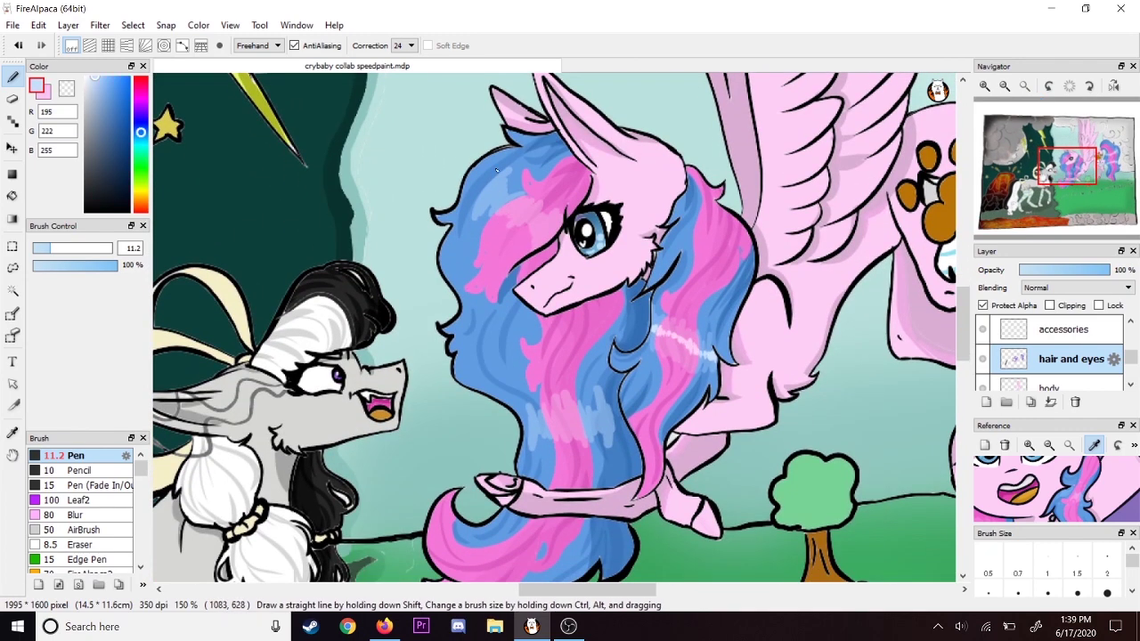
mouse_move(484, 209)
mouse_down()
mouse_move(503, 188)
mouse_move(536, 225)
mouse_up()
key(x)
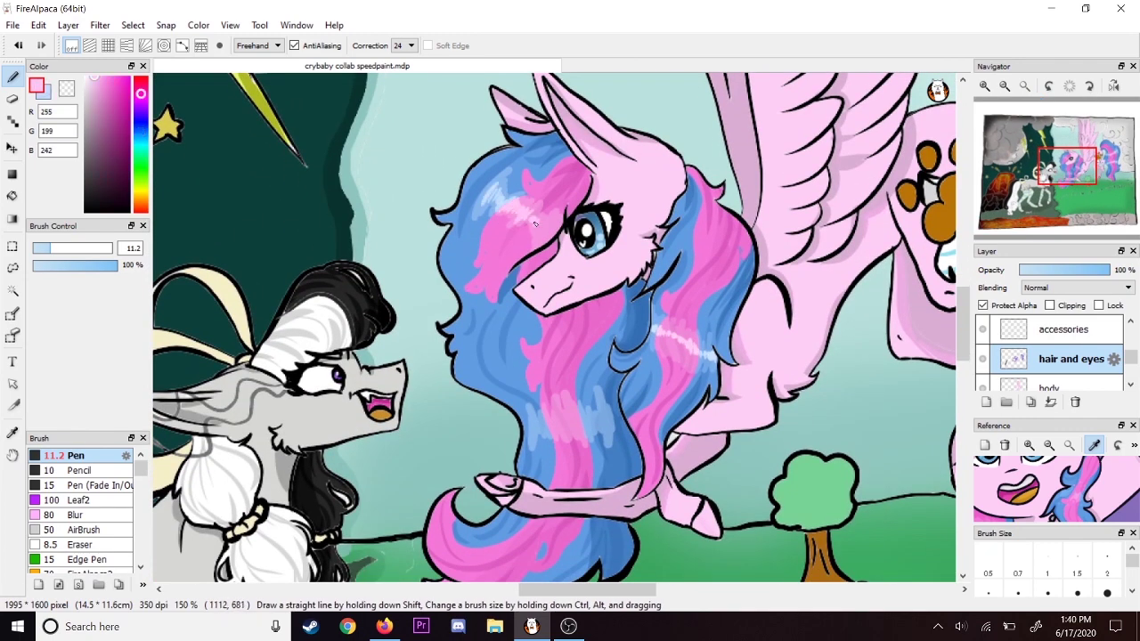
- Add narrow pale blue and bright pink highlights over the highlight band on the winged pony's lower mane
alt+click(480, 172)
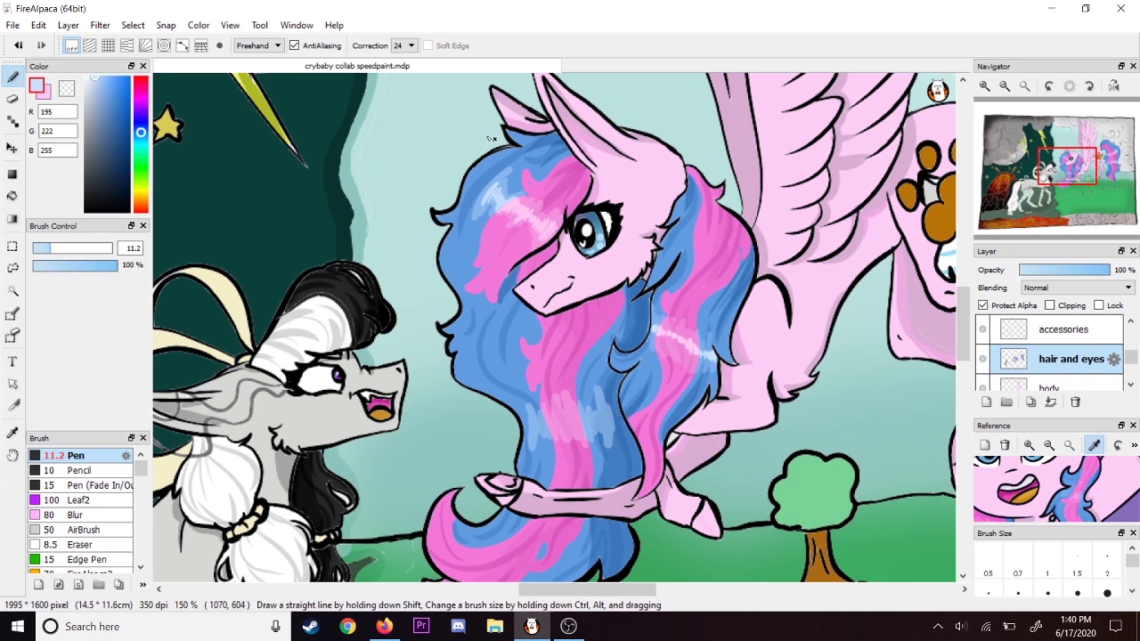
mouse_move(594, 422)
mouse_down()
mouse_move(609, 420)
mouse_move(576, 427)
mouse_move(590, 427)
mouse_up()
key(x)
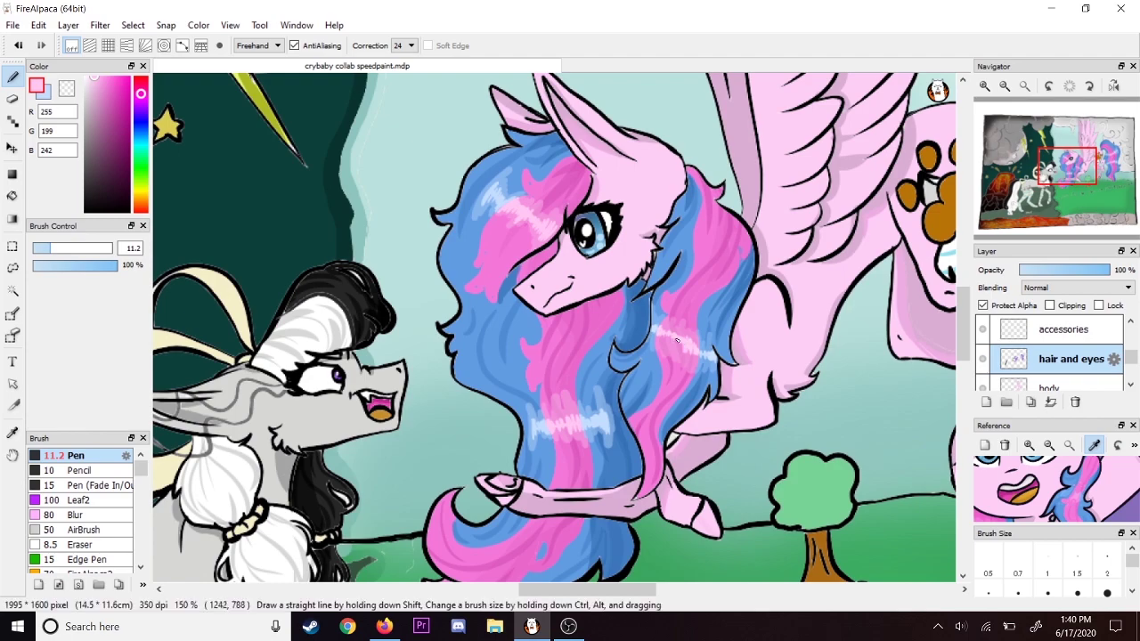
click(48, 92)
- Pick a near-white highlight colour for the black-and-white pony's hair
click(1005, 86)
click(1004, 85)
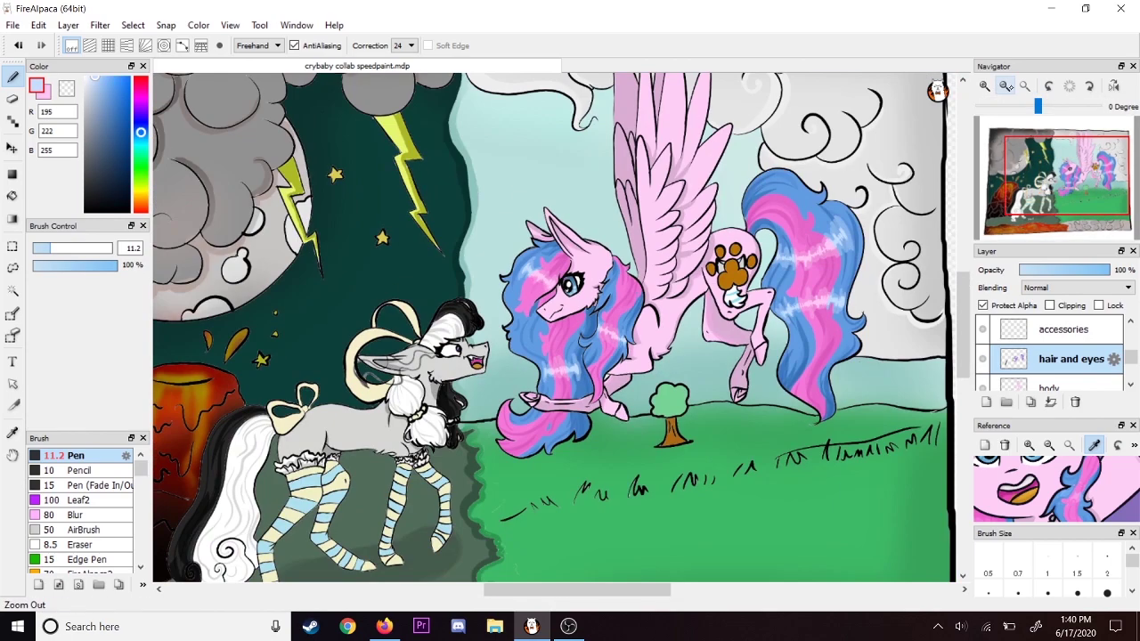
click(1004, 86)
click(984, 85)
click(984, 86)
drag(1057, 174, 1039, 168)
drag(1039, 169, 1051, 172)
click(88, 78)
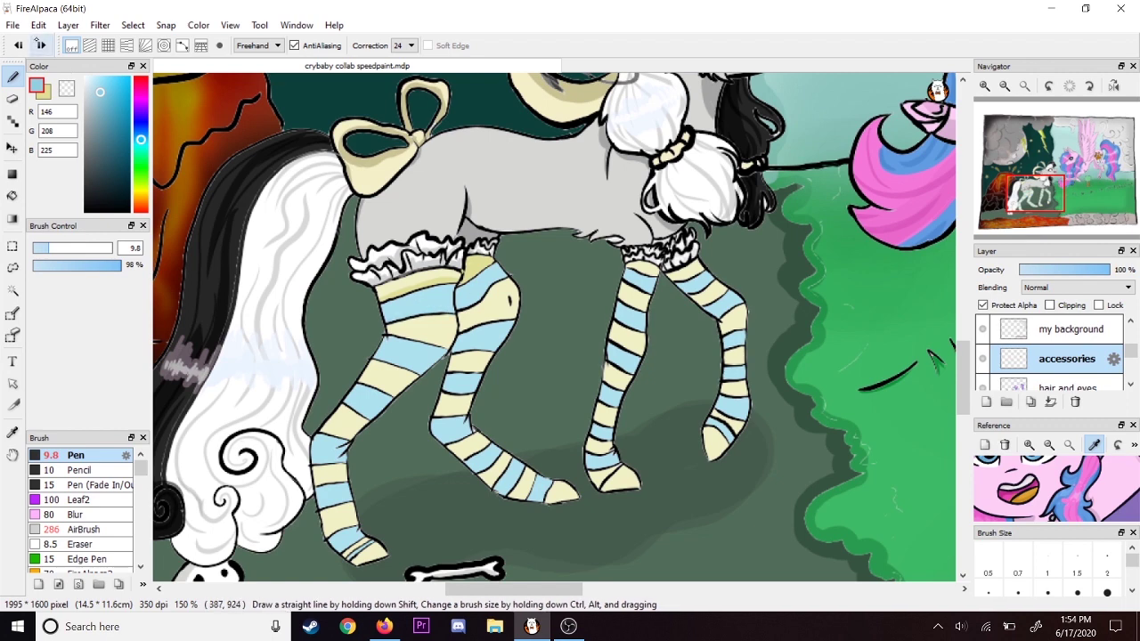
- Shade the upper blue and yellow stripes of both hind stockings with darker blue (146, 208, 225) and yellow (223, 224, 149)
mouse_move(387, 319)
mouse_down()
mouse_move(453, 308)
mouse_move(500, 275)
mouse_up()
alt+click(628, 350)
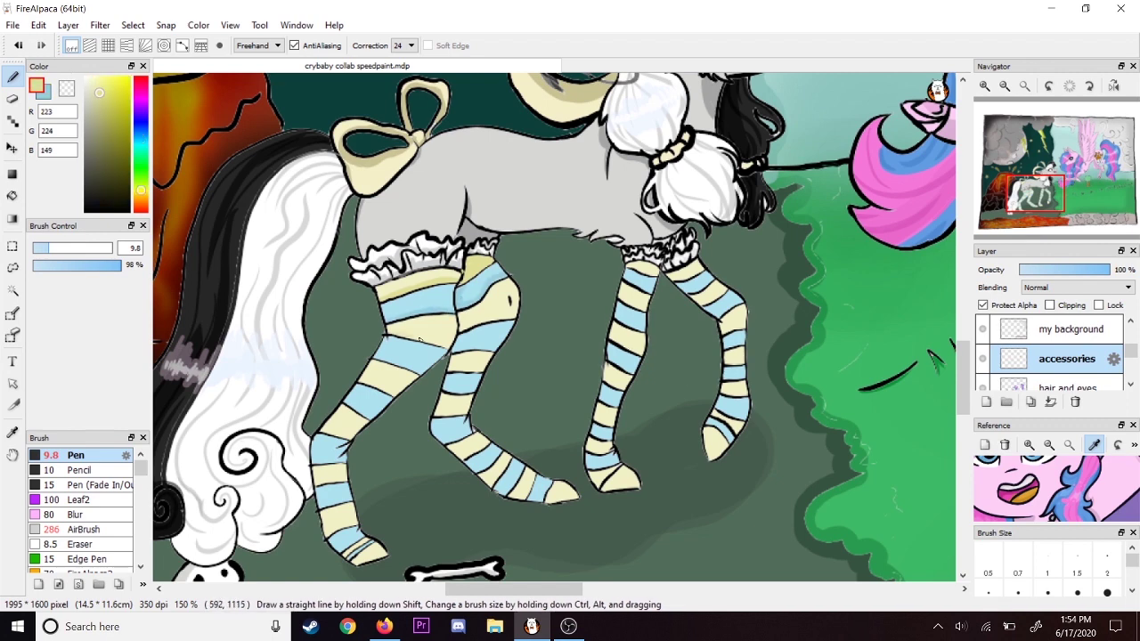
mouse_move(421, 339)
mouse_down()
mouse_move(450, 344)
mouse_move(459, 312)
mouse_up()
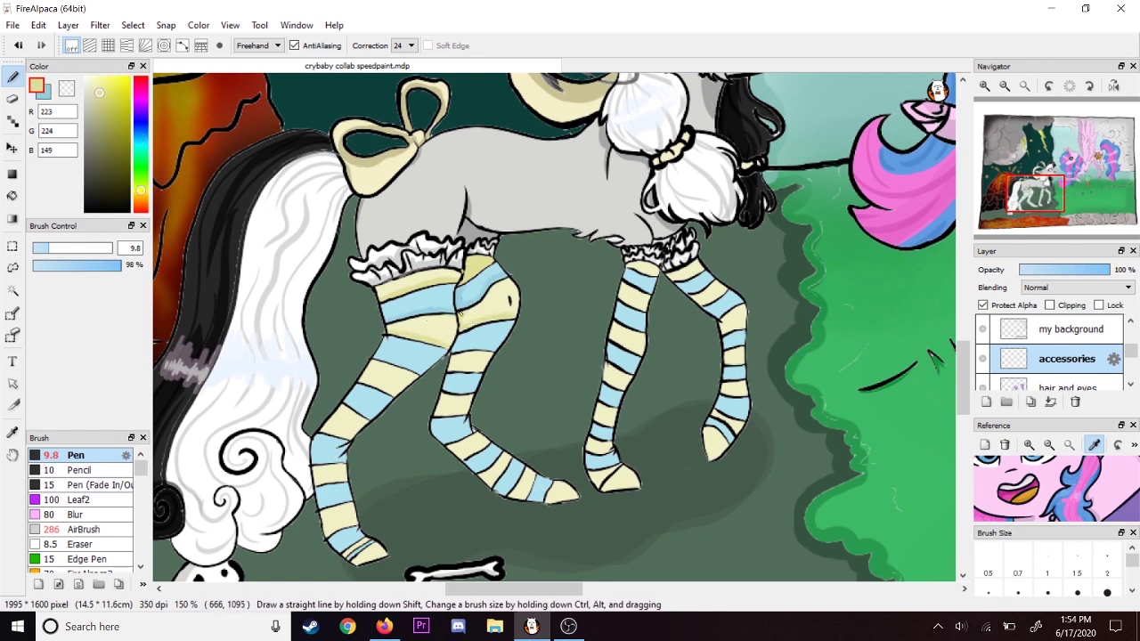
alt+click(455, 341)
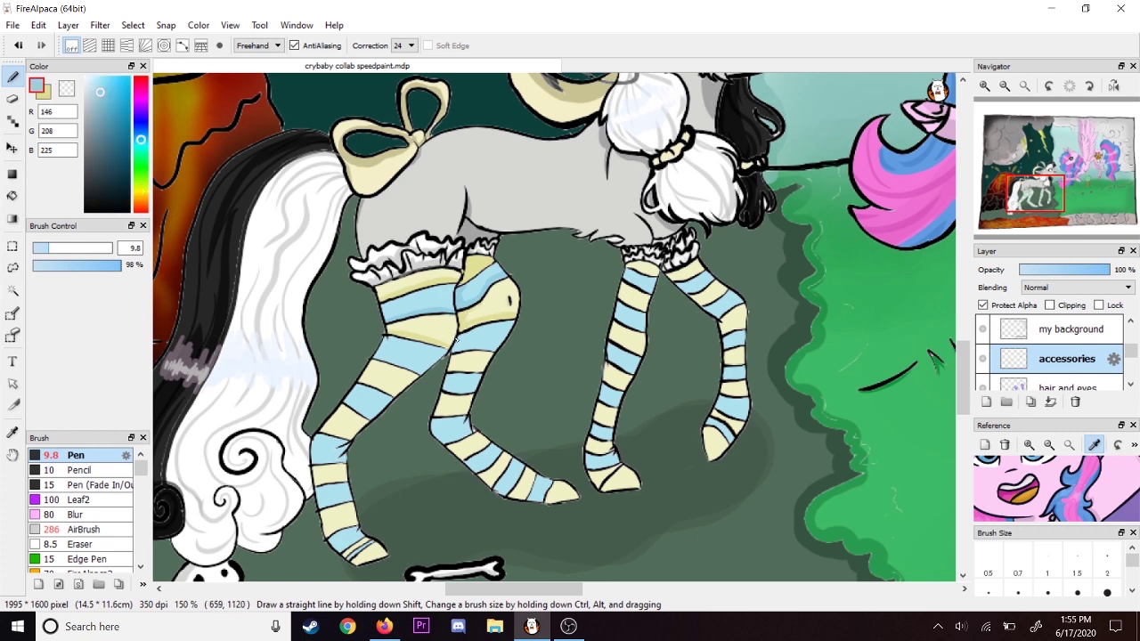
drag(385, 360, 416, 366)
alt+click(469, 341)
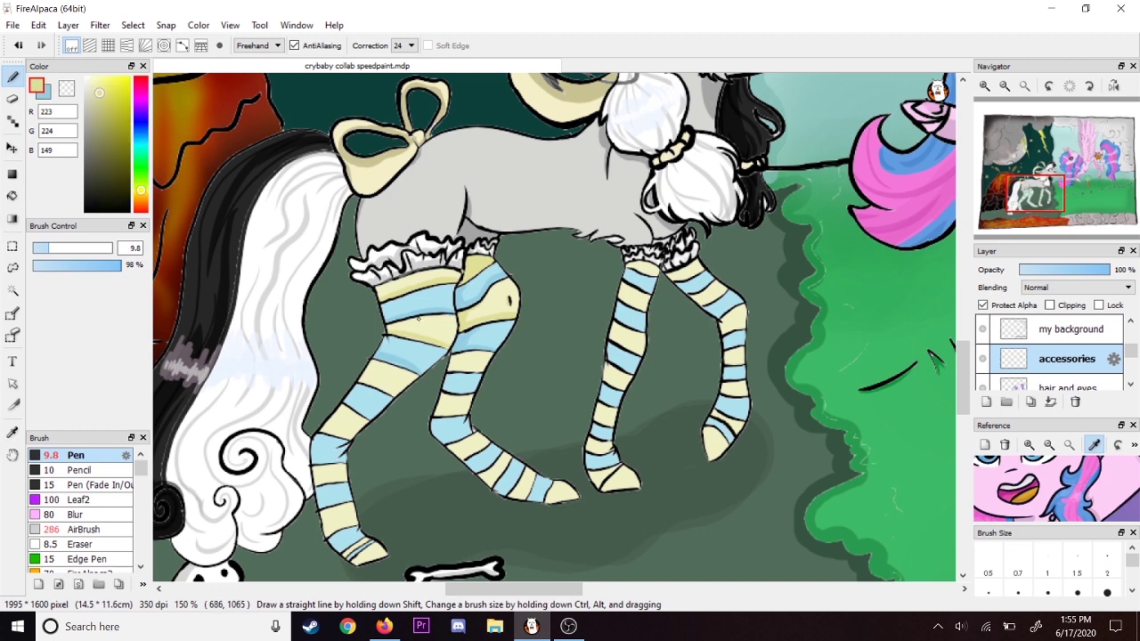
drag(446, 372, 493, 376)
- Continue the darker blue and yellow shading down the middle and lower stripes of the hind stockings
key(x)
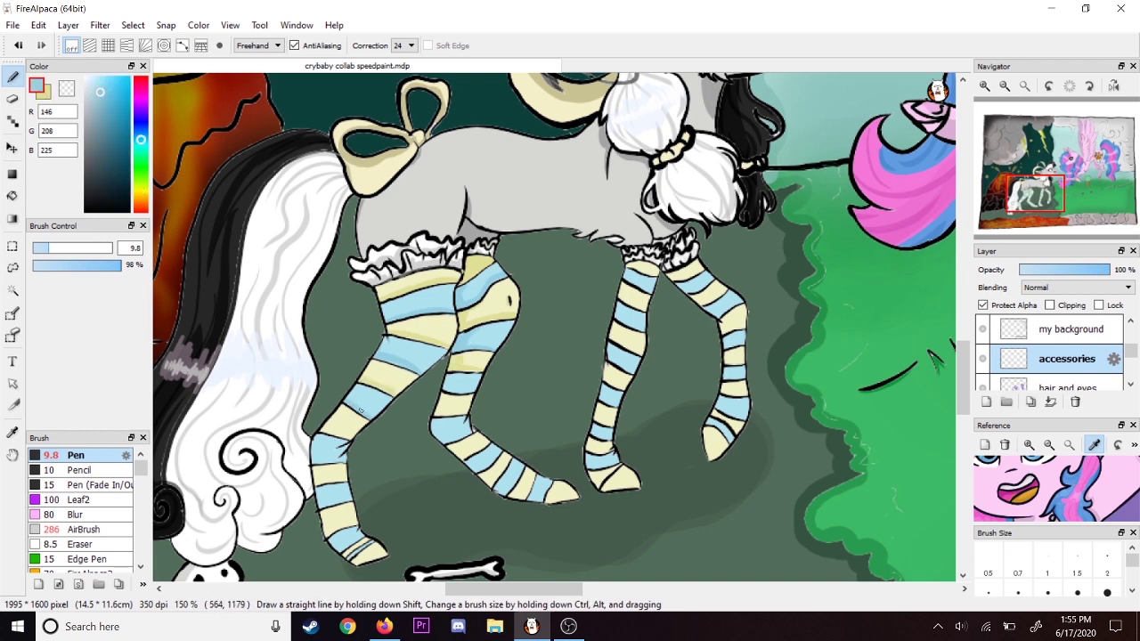
alt+click(347, 436)
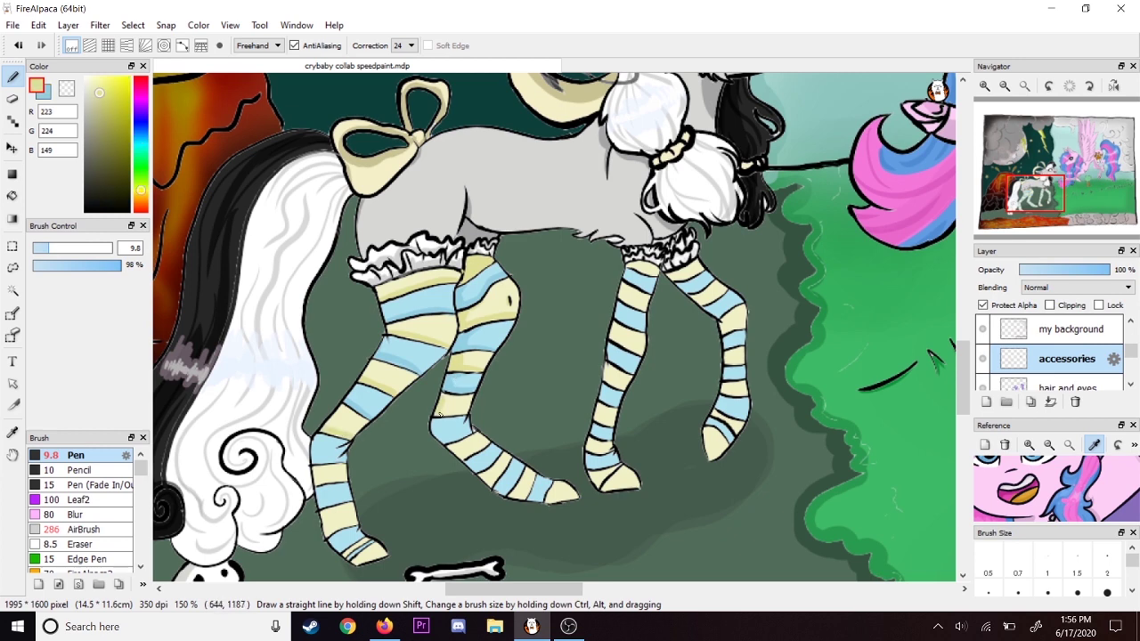
key(x)
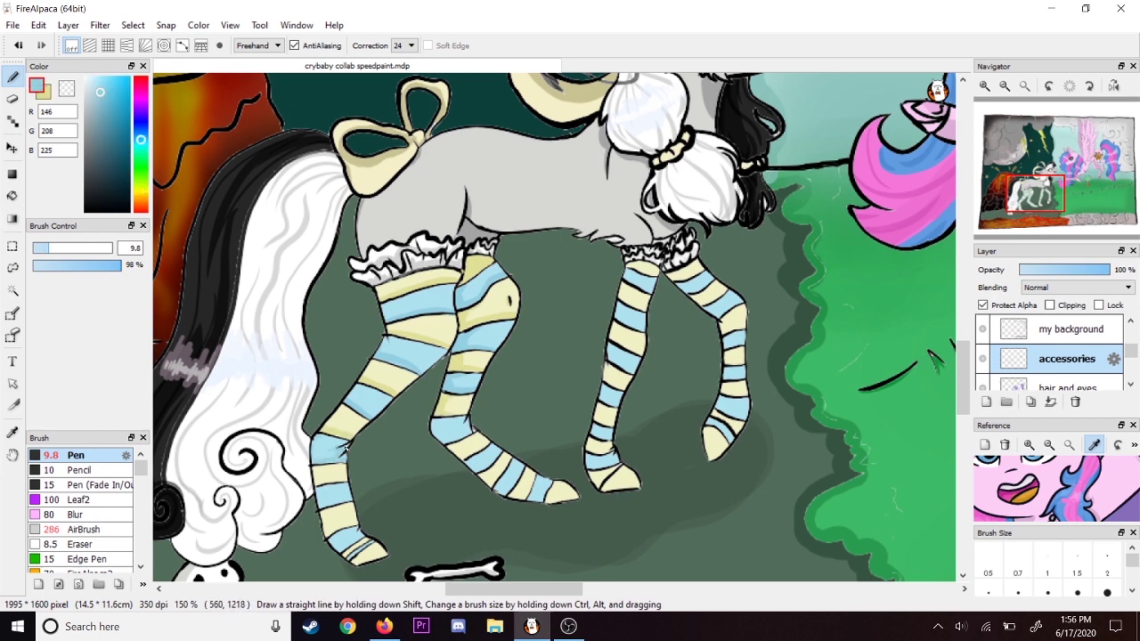
key(x)
drag(317, 481, 348, 480)
key(x)
key(x)
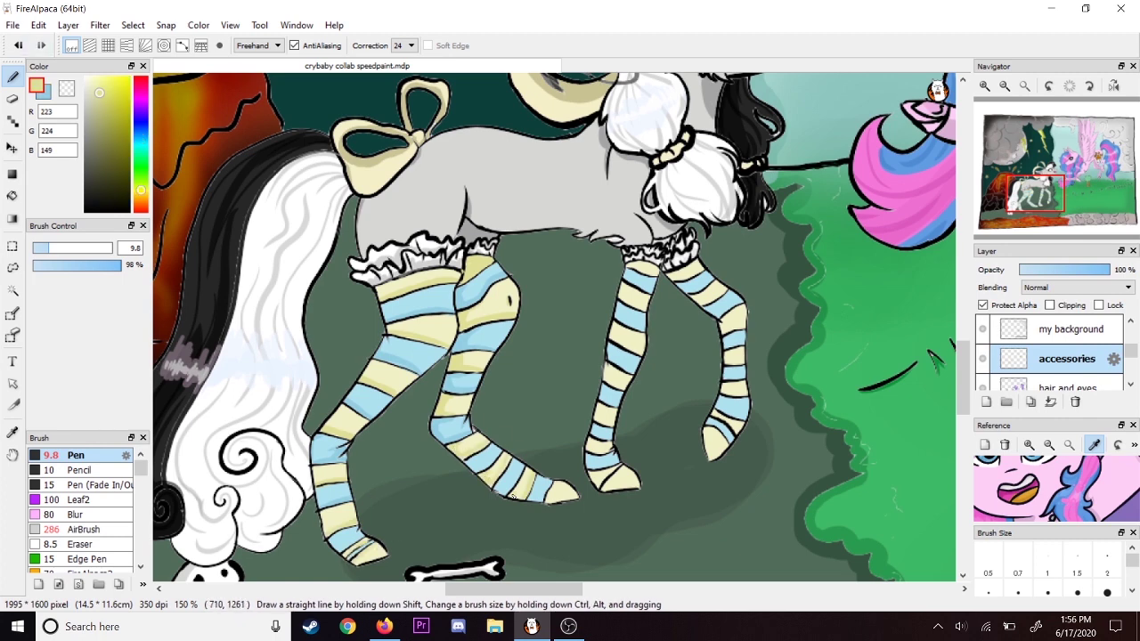
- Shade the remaining lower stripes on the far hind stocking and the stripes of the front stockings in darker blue and yellow
key(x)
drag(469, 463, 487, 452)
mouse_move(499, 491)
mouse_down()
mouse_move(520, 470)
mouse_move(576, 496)
mouse_up()
key(x)
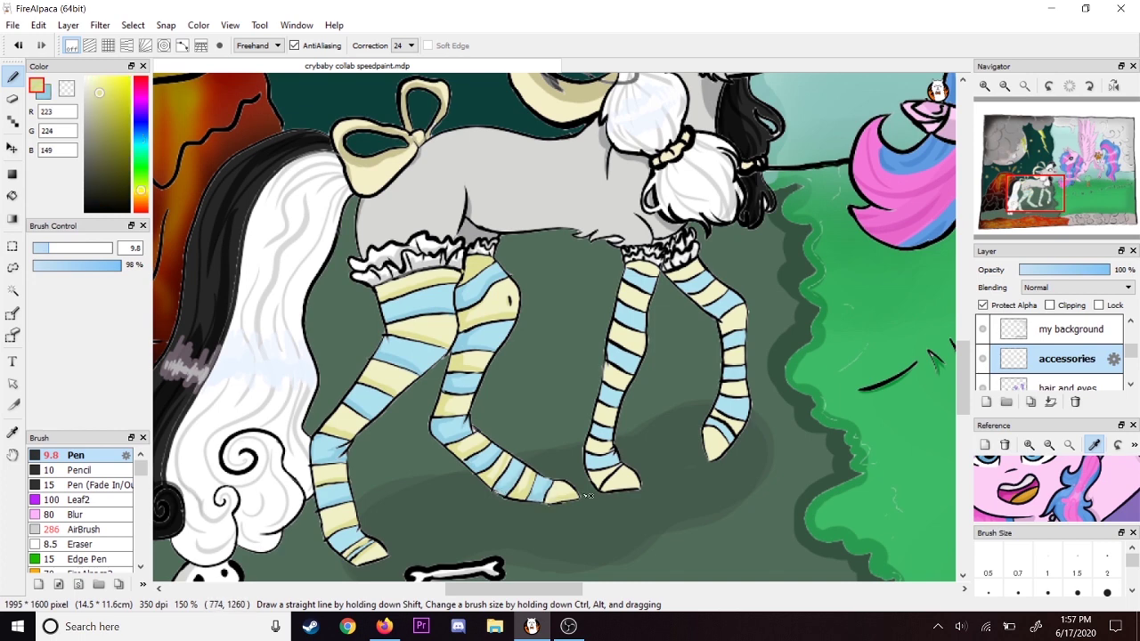
drag(629, 312, 470, 323)
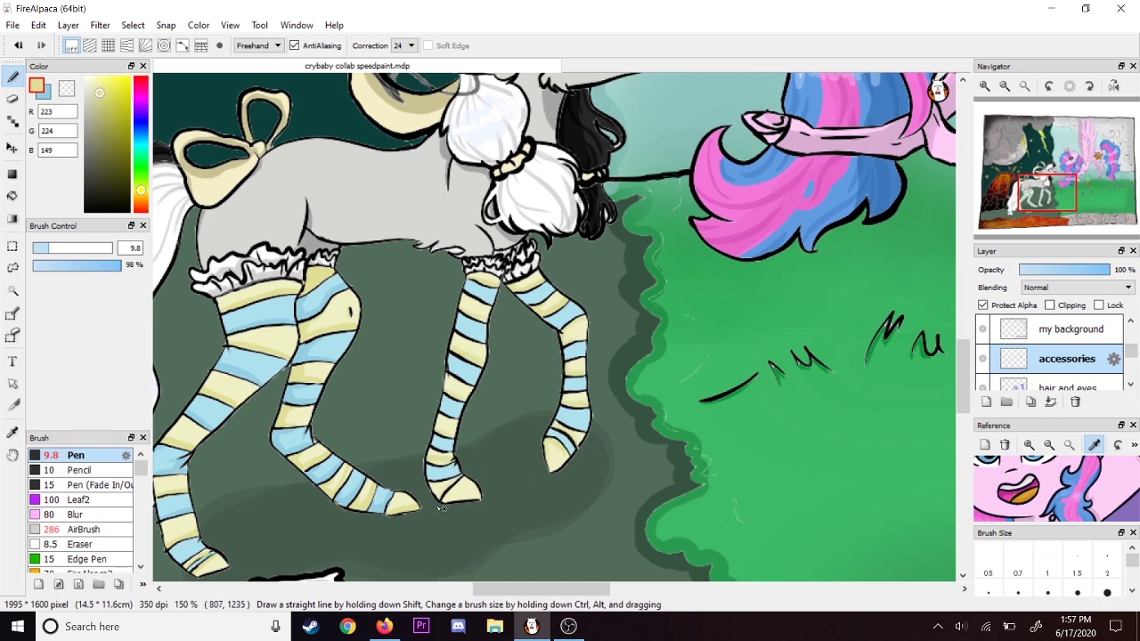
key(x)
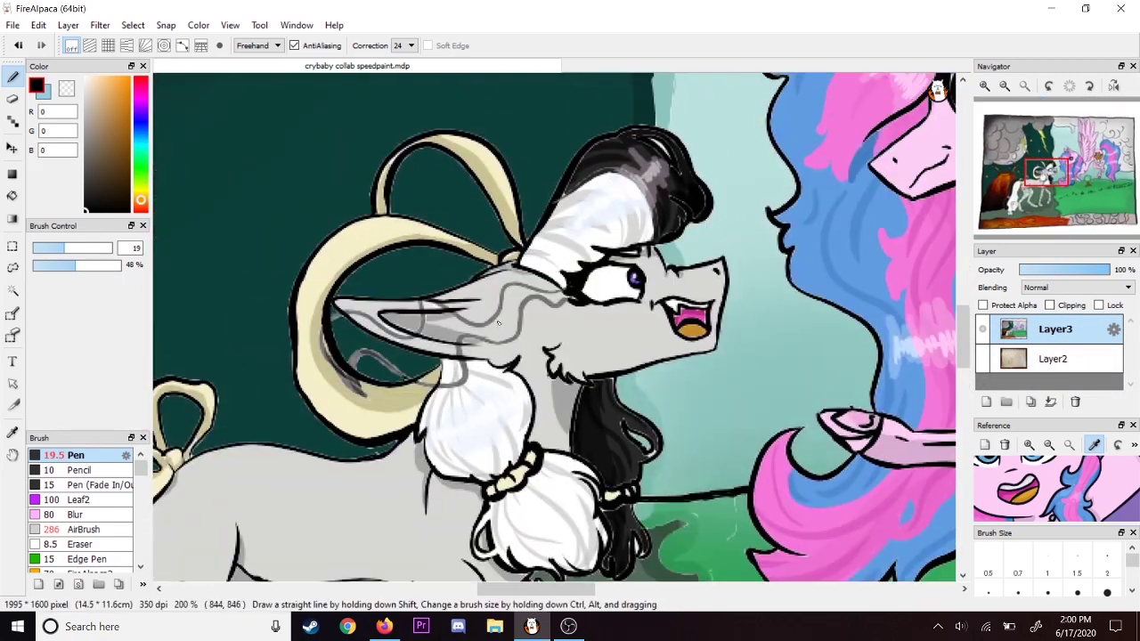
- Fill the outlined swirling strand across the grey pony's head and ear with translucent black, using the size 19 pen at 48% opacity
mouse_move(497, 324)
mouse_down()
mouse_move(504, 332)
mouse_move(516, 294)
mouse_move(517, 305)
mouse_move(553, 300)
mouse_up()
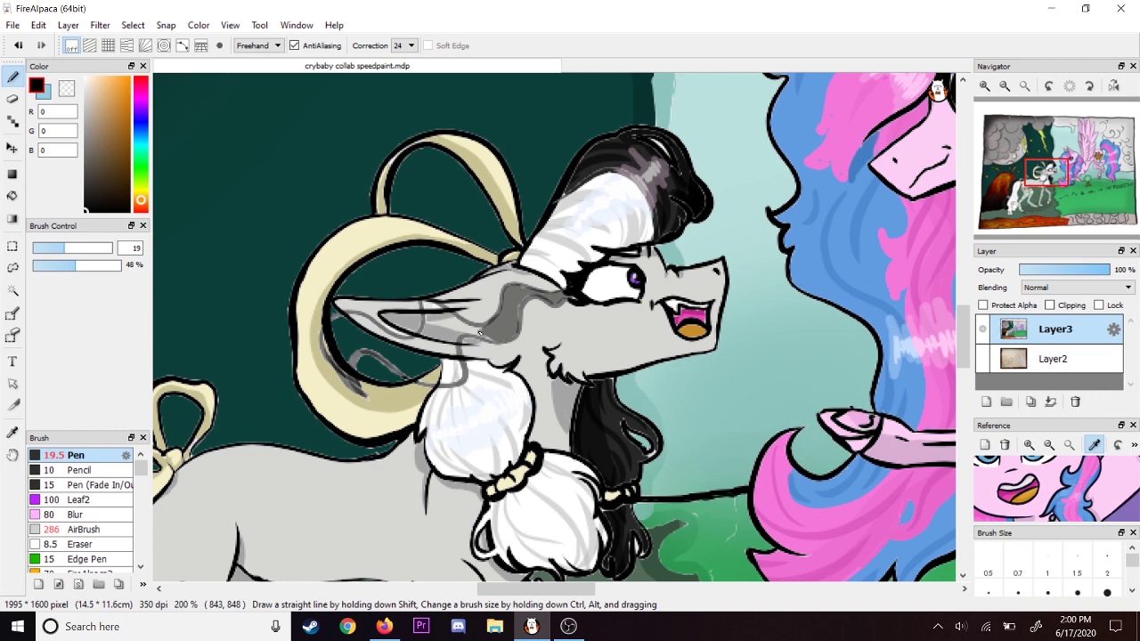
mouse_move(479, 333)
mouse_down()
mouse_move(452, 338)
mouse_move(459, 371)
mouse_move(448, 382)
mouse_move(414, 356)
mouse_move(417, 374)
mouse_move(414, 345)
mouse_move(429, 320)
mouse_move(465, 327)
mouse_move(394, 358)
mouse_move(409, 352)
mouse_move(327, 341)
mouse_move(388, 341)
mouse_move(339, 329)
mouse_up()
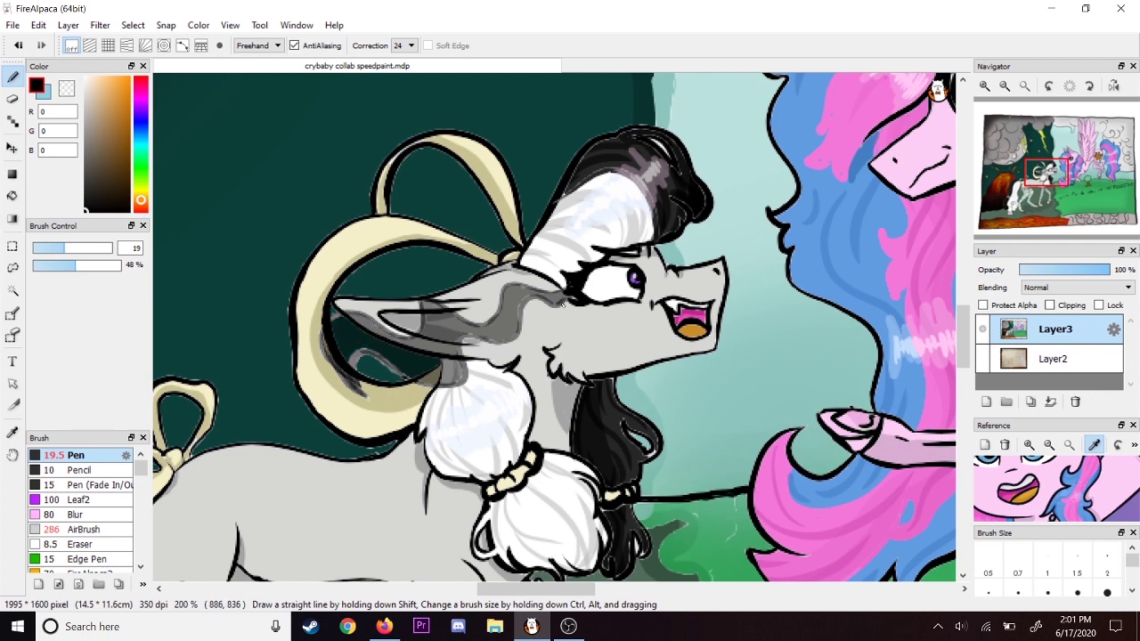
mouse_move(535, 299)
mouse_down()
mouse_move(511, 341)
mouse_move(506, 331)
mouse_move(479, 338)
mouse_move(459, 374)
mouse_up()
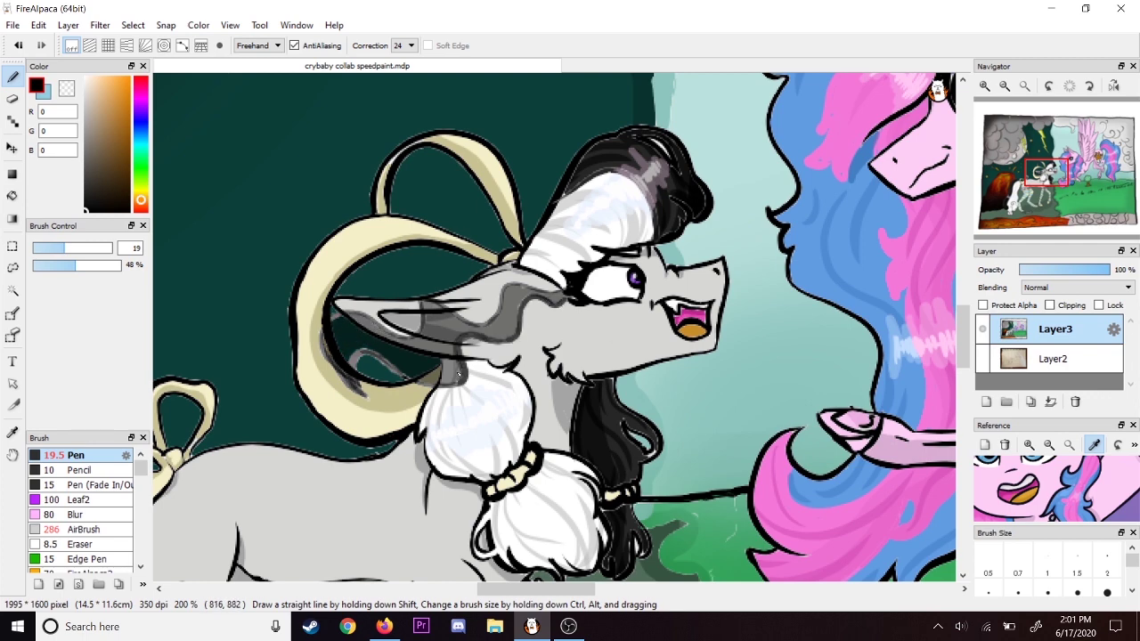
mouse_move(578, 283)
mouse_down()
mouse_move(503, 287)
mouse_move(481, 330)
mouse_move(489, 317)
mouse_up()
mouse_move(374, 361)
mouse_down()
mouse_move(450, 386)
mouse_move(321, 346)
mouse_move(326, 356)
mouse_move(360, 314)
mouse_move(422, 331)
mouse_move(462, 316)
mouse_up()
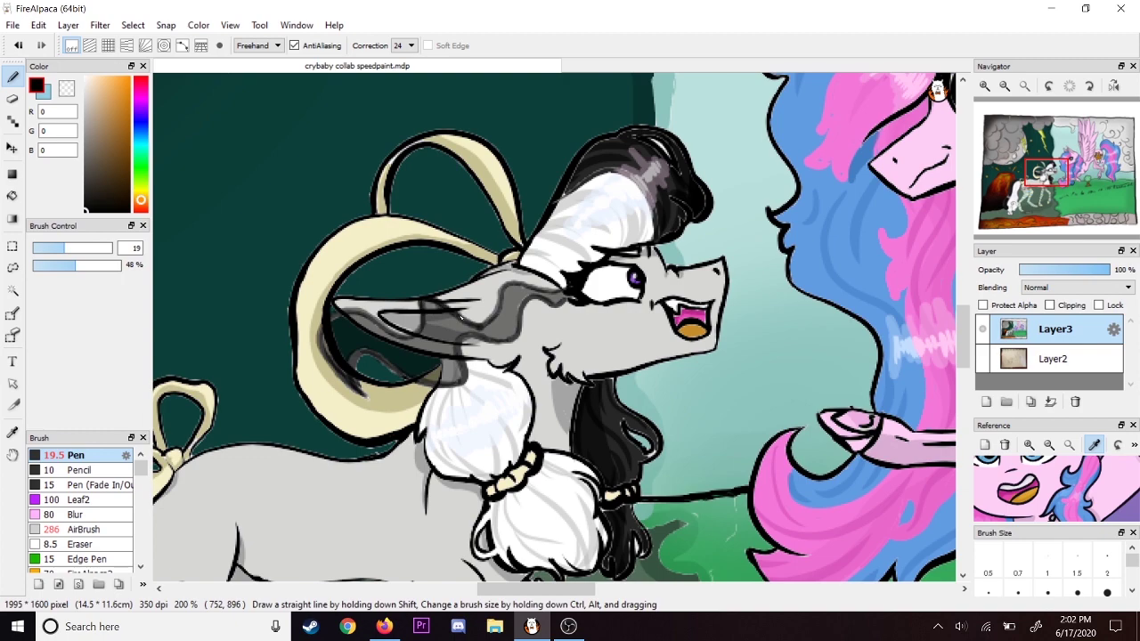
click(1004, 87)
click(1005, 86)
click(1005, 86)
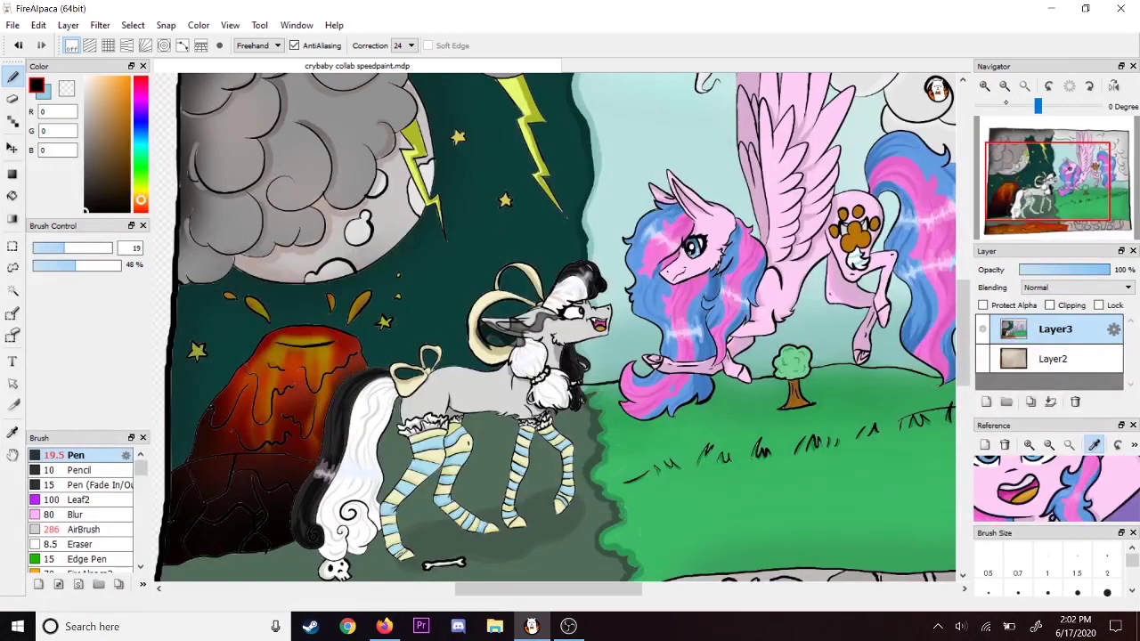
- Sample the pink (244, 120, 217) from the winged pony's mane and set the pen to size 15 at 100% opacity
click(984, 86)
click(985, 86)
alt+click(764, 192)
click(116, 265)
click(58, 248)
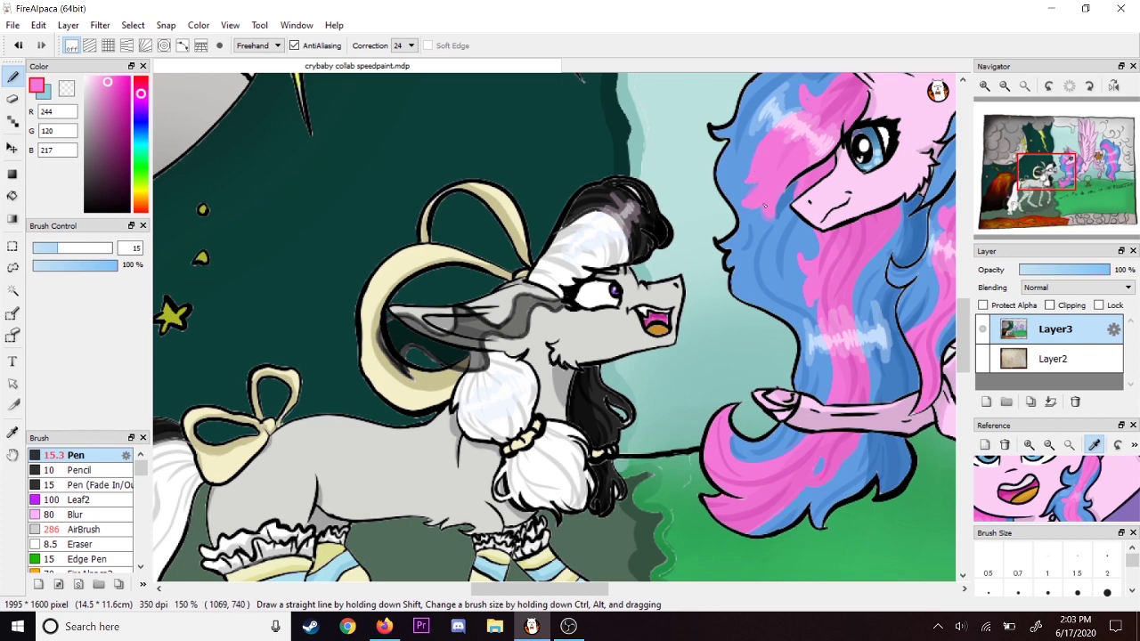
click(1004, 85)
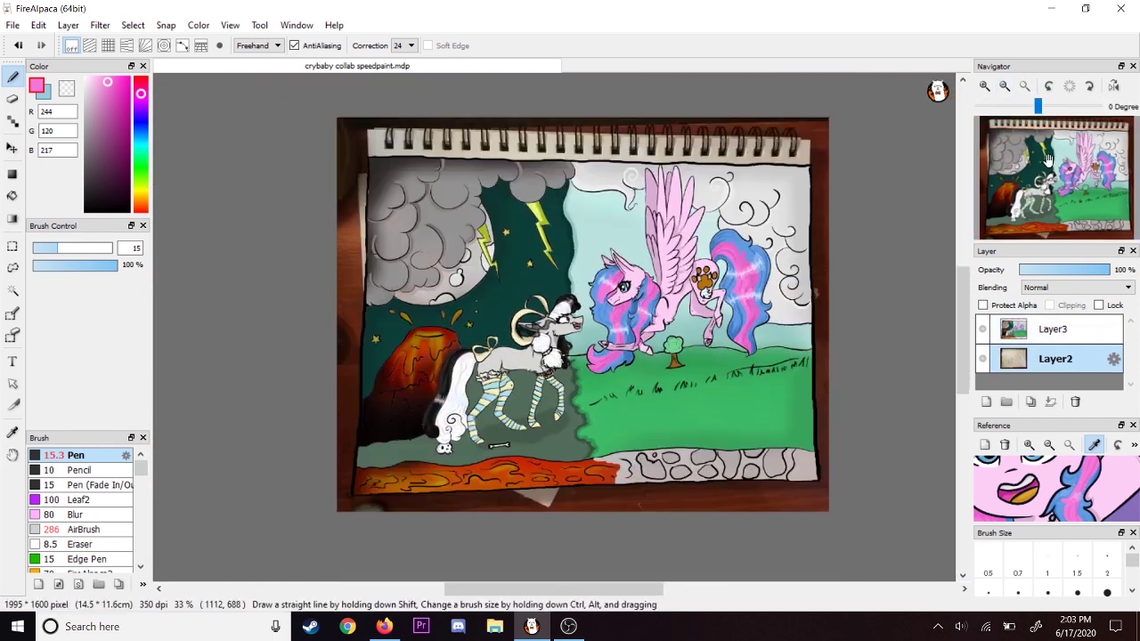